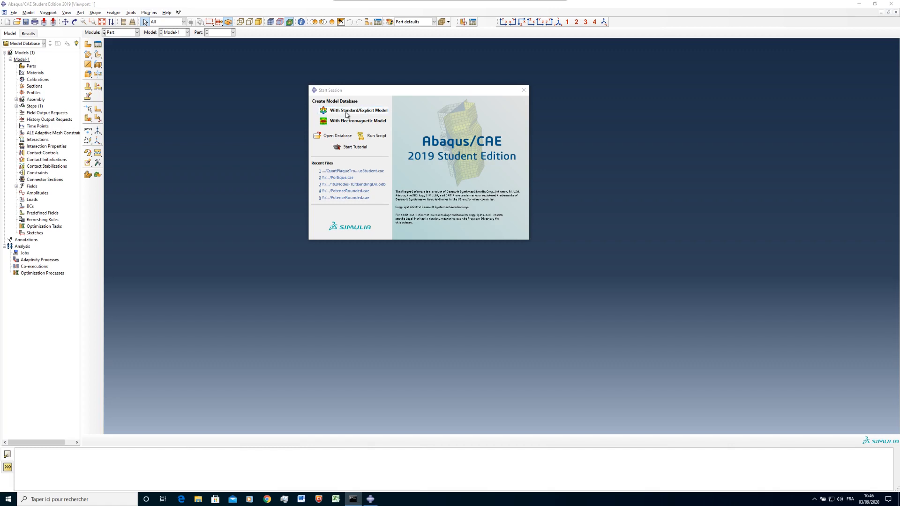
# Create a new model database with a Standard/Explicit model
pyautogui.click(357, 110)
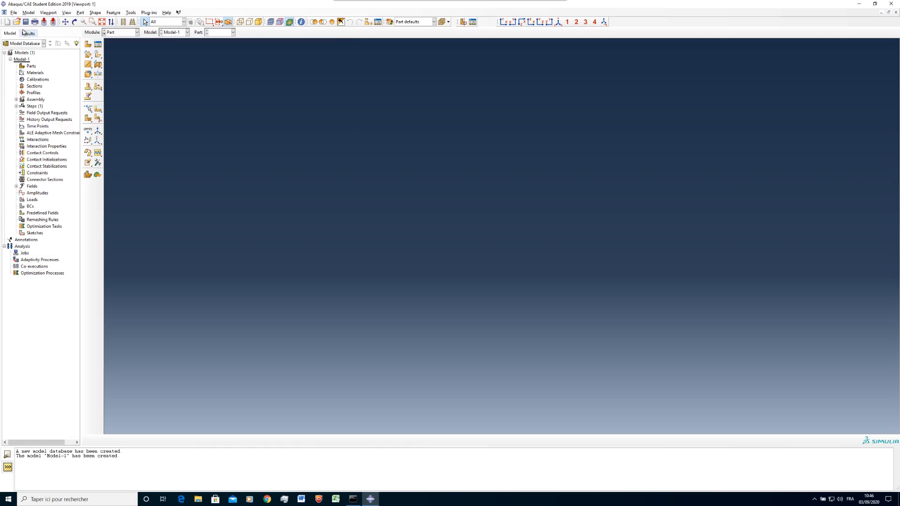
# Create a directory named QuartPlaqueTroueeAbaquStudent inside C:\temp\Abaqus while choosing a new work directory
pyautogui.click(14, 13)
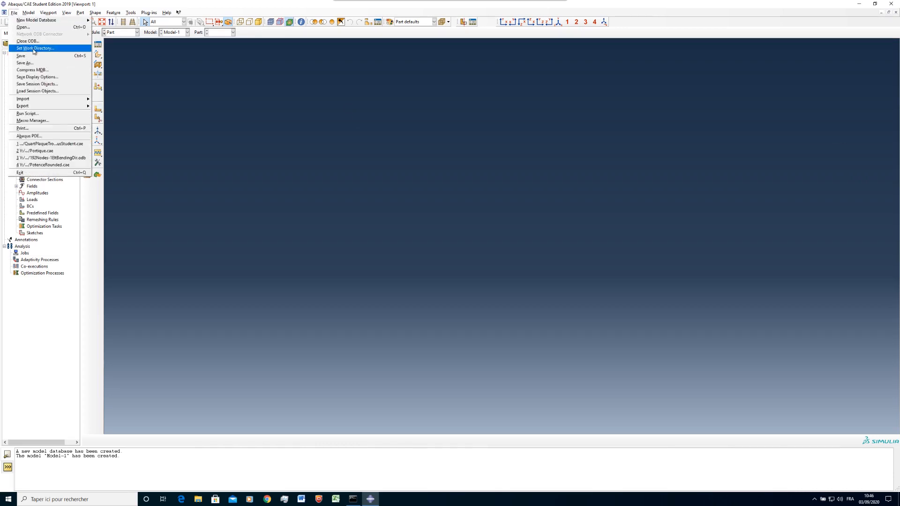
pyautogui.click(35, 49)
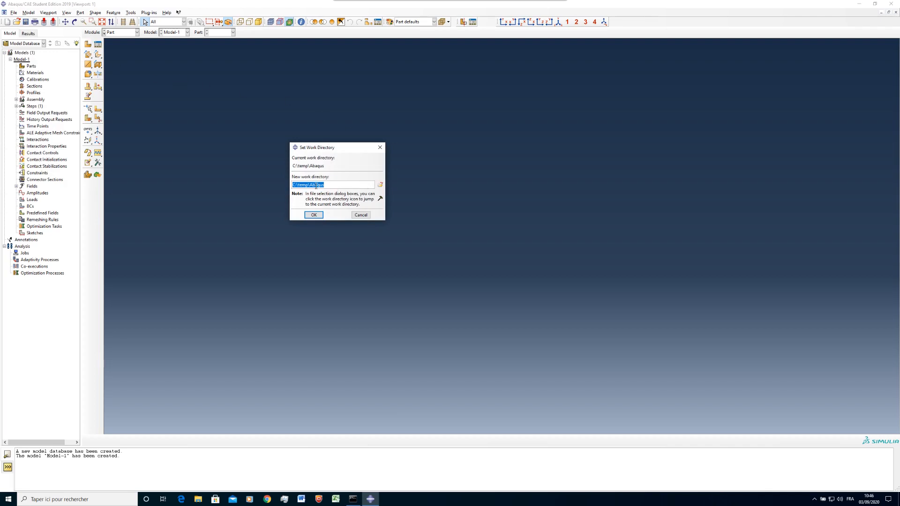
pyautogui.click(334, 186)
pyautogui.click(380, 185)
pyautogui.click(367, 141)
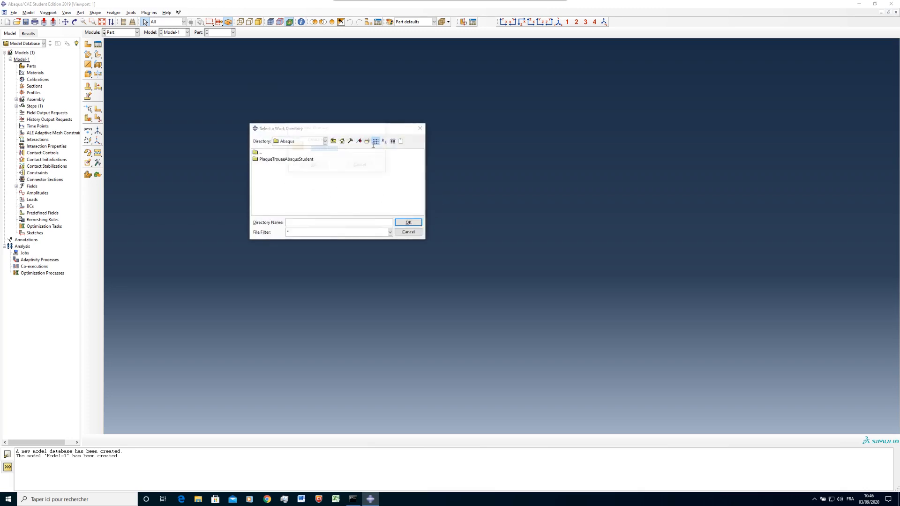
pyautogui.write('PlaqueTrouee')
pyautogui.press('Home')
pyautogui.write('Quart')
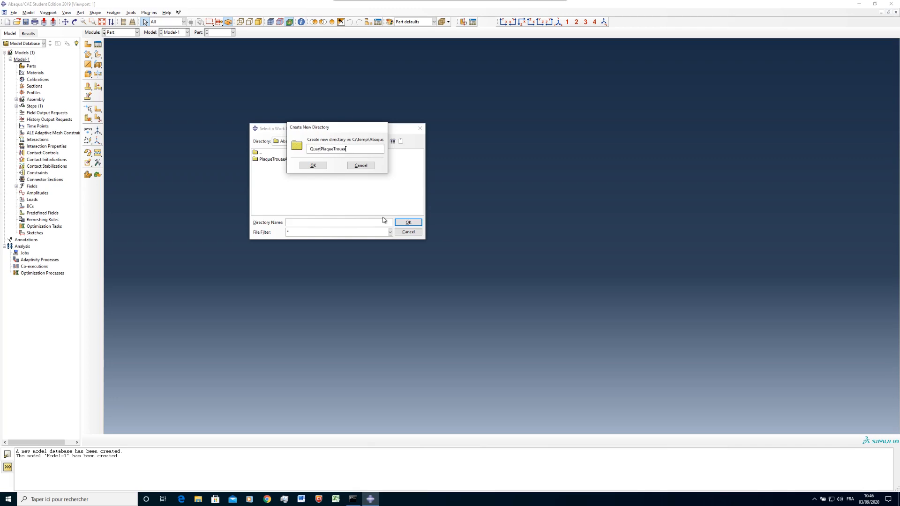
pyautogui.press('End')
pyautogui.write('AbqStudent')
pyautogui.press('Left')
pyautogui.press('Left')
pyautogui.press('Left')
pyautogui.press('Left')
pyautogui.press('Left')
pyautogui.press('Left')
pyautogui.press('Left')
pyautogui.press('Left')
pyautogui.write('aqu')
pyautogui.press('Return')
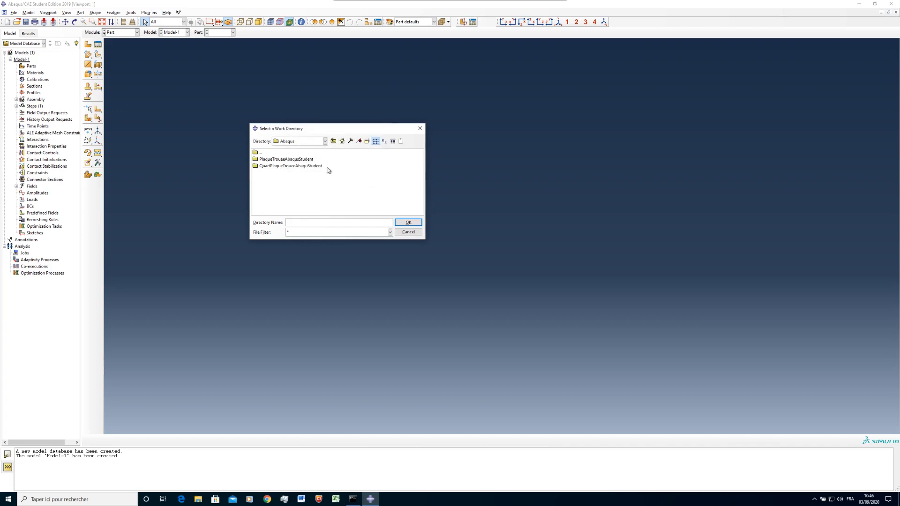
# Set the QuartPlaqueTroueeAbaquStudent directory as the work directory
pyautogui.click(297, 166)
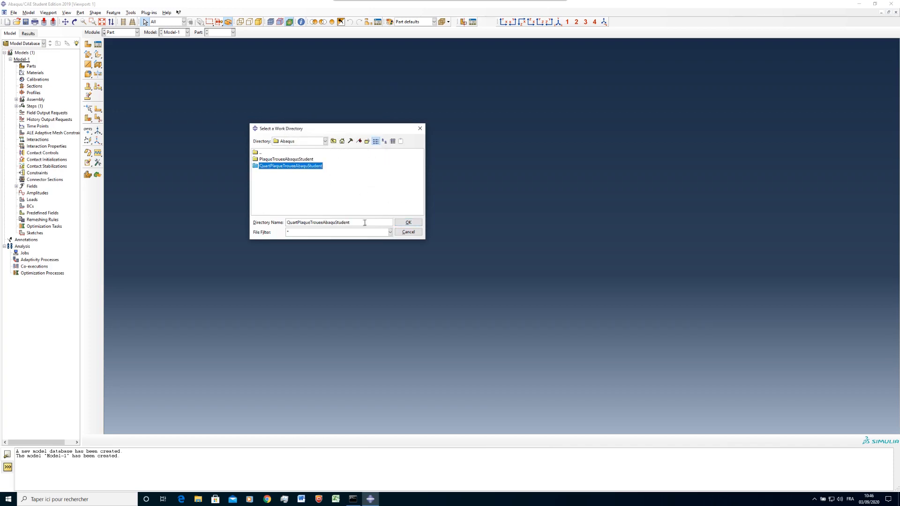
pyautogui.click(408, 222)
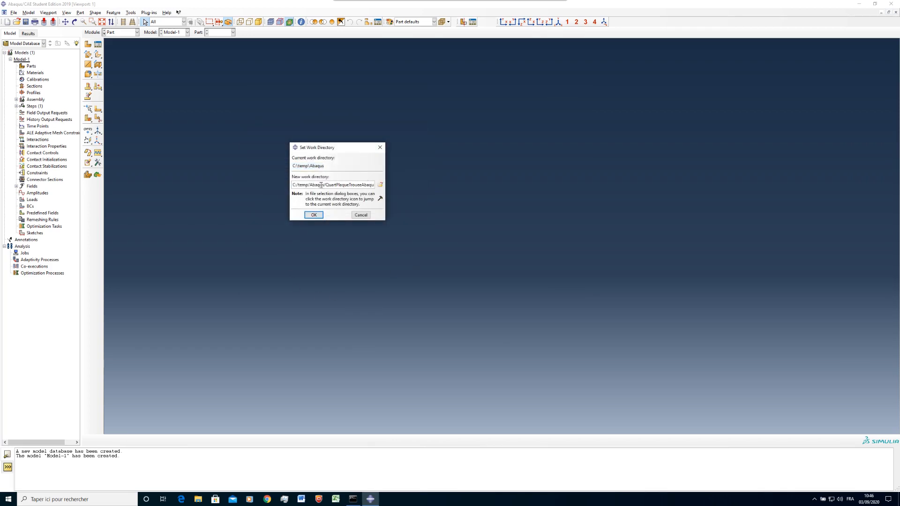
pyautogui.click(313, 215)
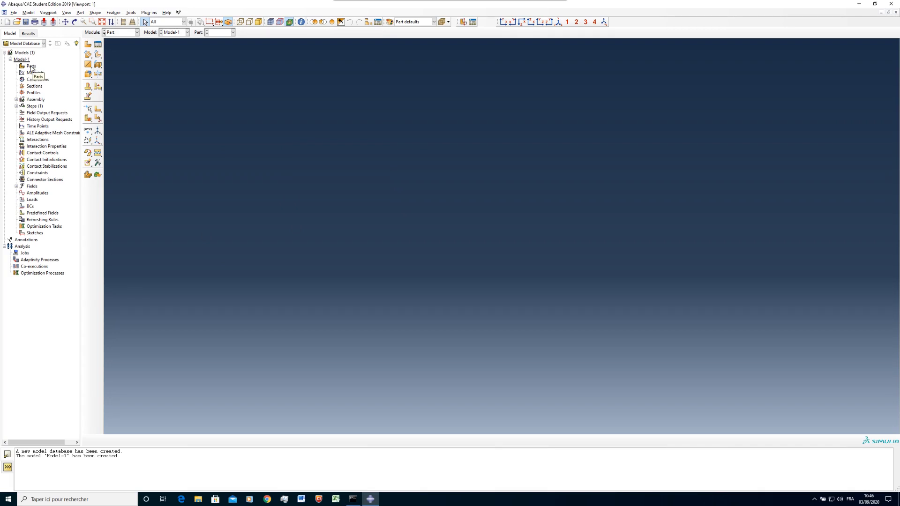
# Create a 2D planar deformable shell part named QuartPlaqueTrouee with an approximate size of 200
pyautogui.click(116, 34)
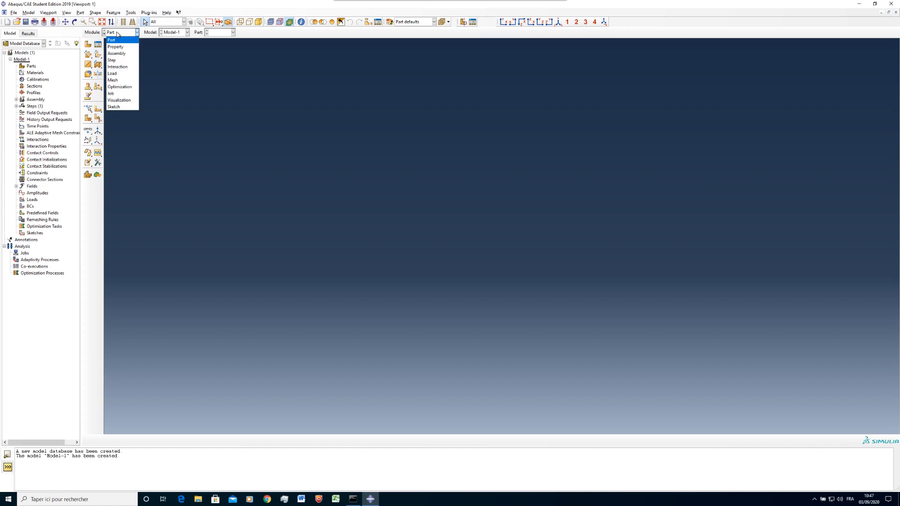
pyautogui.click(116, 32)
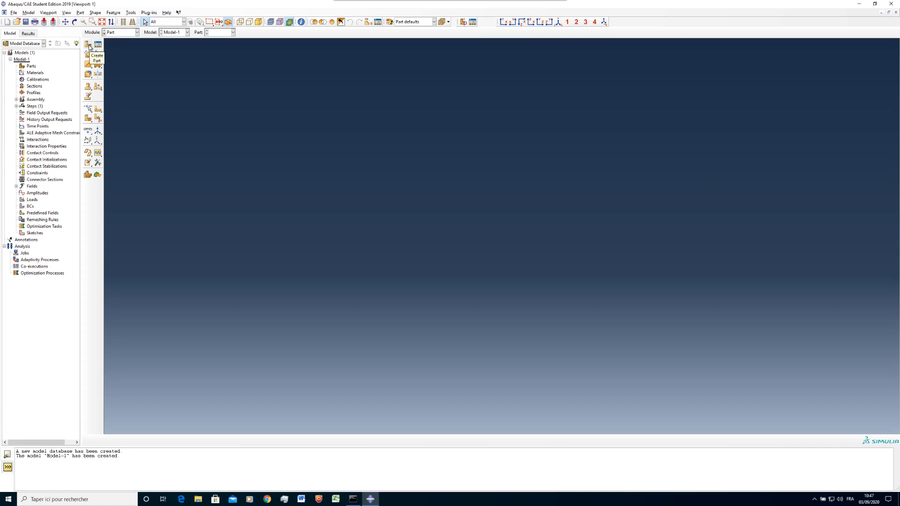
pyautogui.click(88, 45)
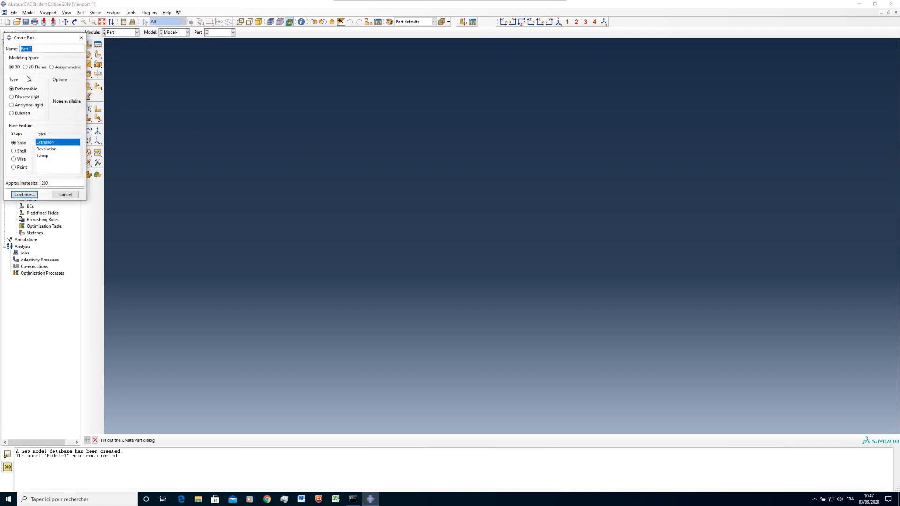
pyautogui.write('QuartPlaqueTrouee')
pyautogui.click(44, 68)
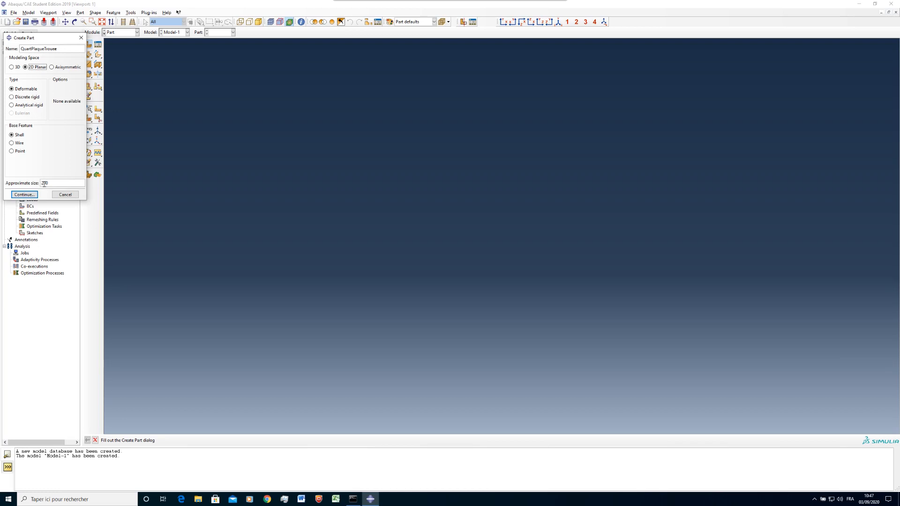
pyautogui.click(24, 195)
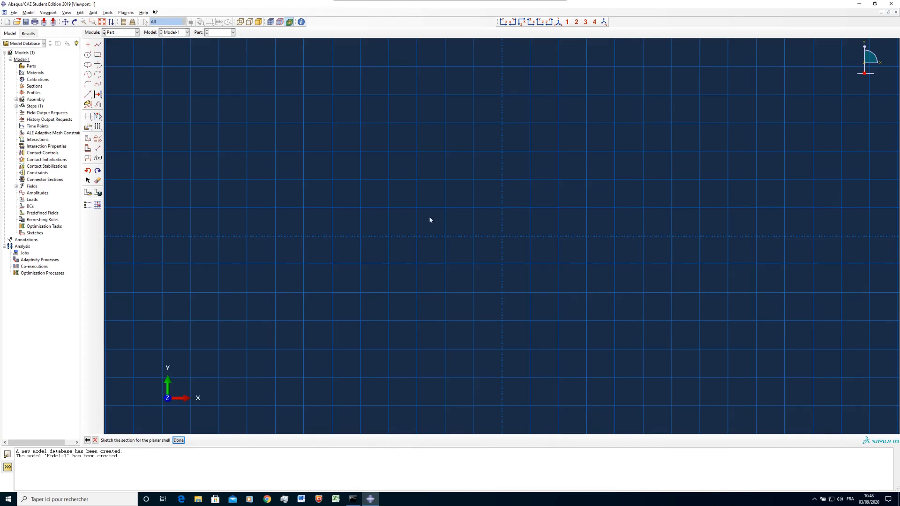
# Sketch a 50 by 50 rectangle in the positive quadrant with one corner at the origin
pyautogui.scroll(-3, 430, 237)
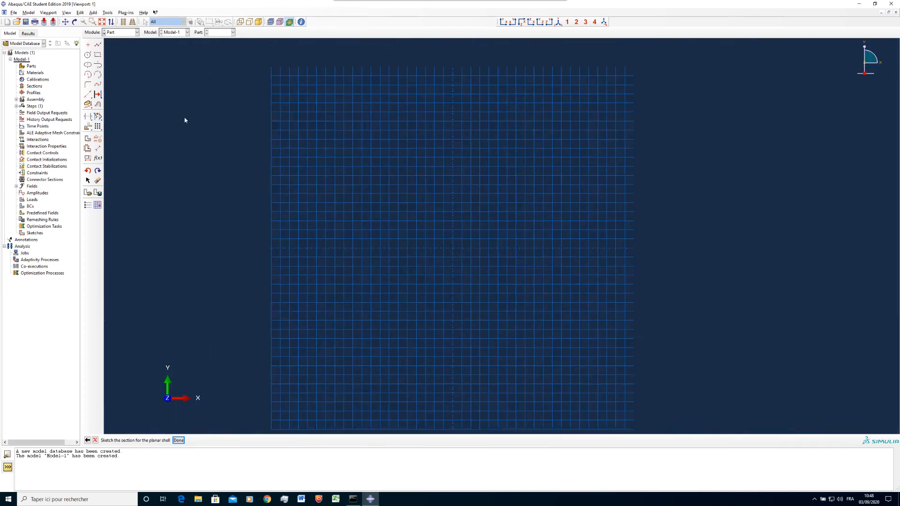
pyautogui.click(98, 54)
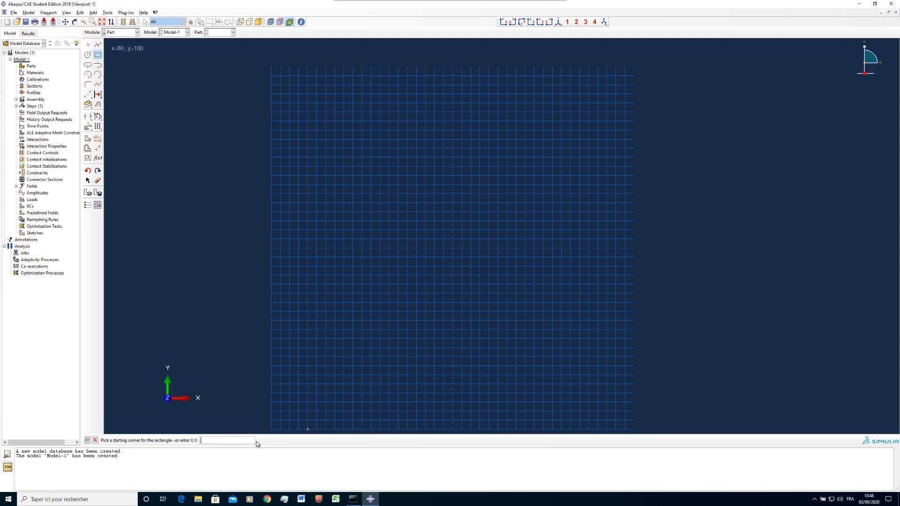
pyautogui.write('-80,-100')
pyautogui.press('Return')
pyautogui.press('Return')
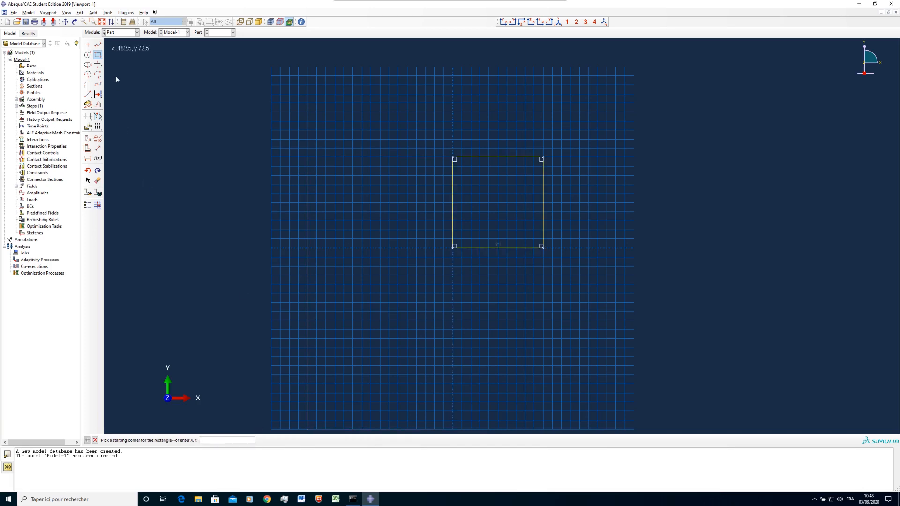
# Sketch a quarter-circle arc of radius 5 centred at 0,0 between the rectangle's left and bottom edges
pyautogui.click(87, 74)
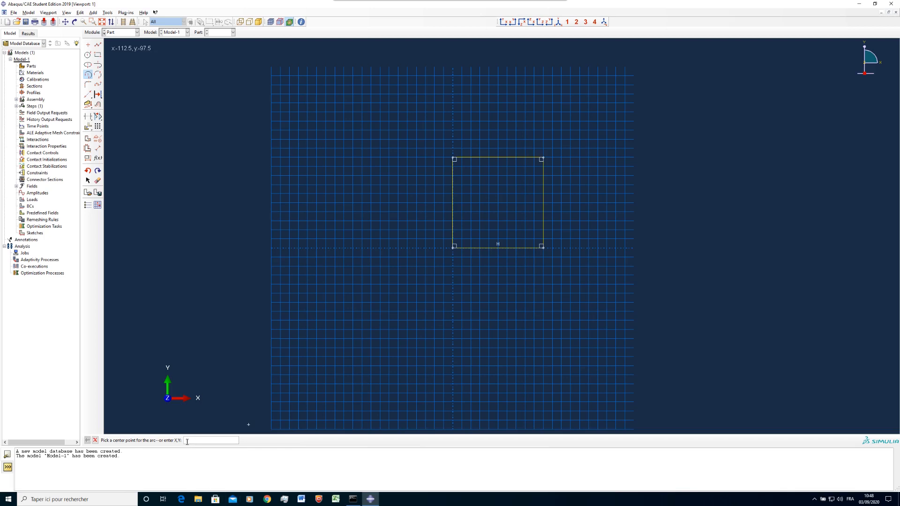
pyautogui.write('0,0')
pyautogui.press('Return')
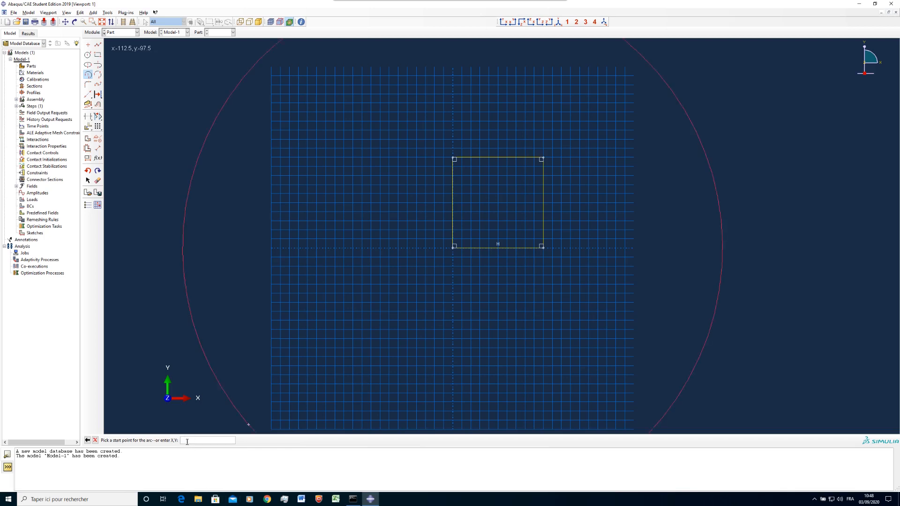
pyautogui.press('Return')
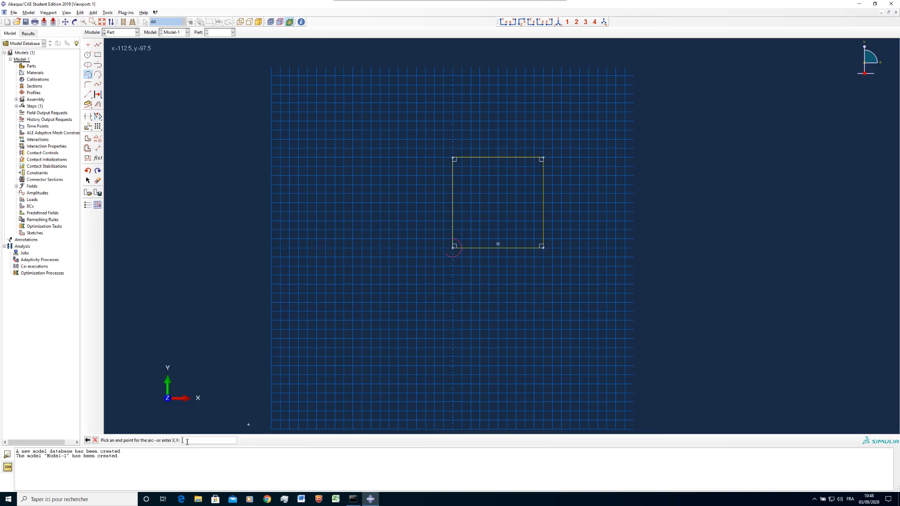
pyautogui.write('5,0')
pyautogui.press('Return')
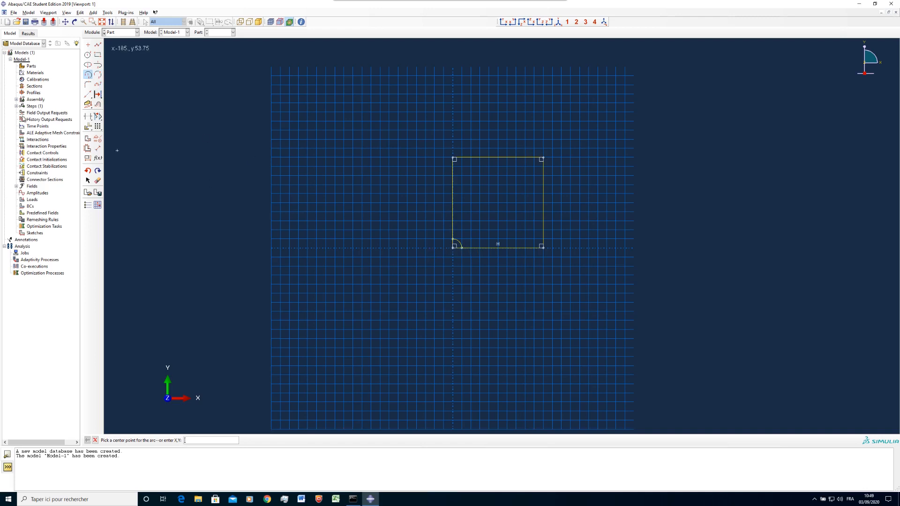
# Split the rectangle's bottom and left edges where they meet the quarter-circle arc
pyautogui.moveTo(88, 116); pyautogui.dragTo(119, 118)
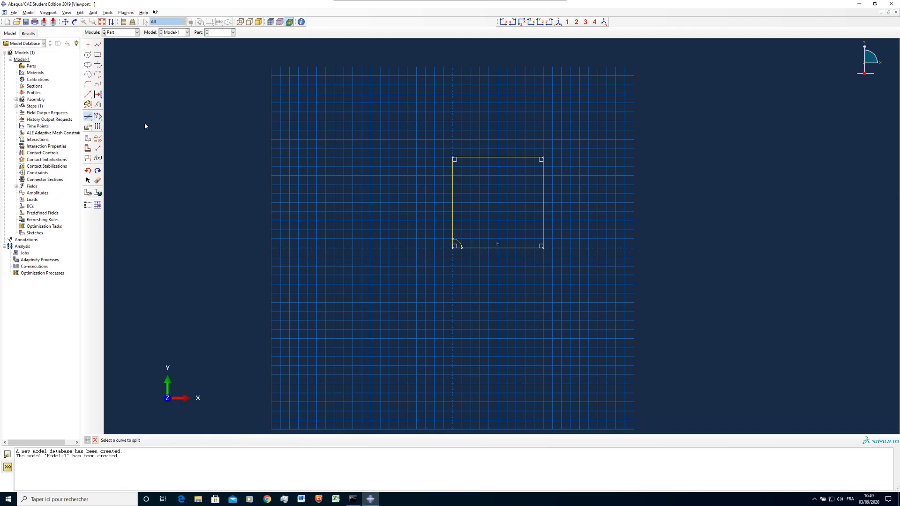
pyautogui.click(472, 248)
pyautogui.click(452, 226)
pyautogui.click(459, 243)
# Delete the two short edge segments between the arc and the origin to open the hole's corner
pyautogui.click(101, 181)
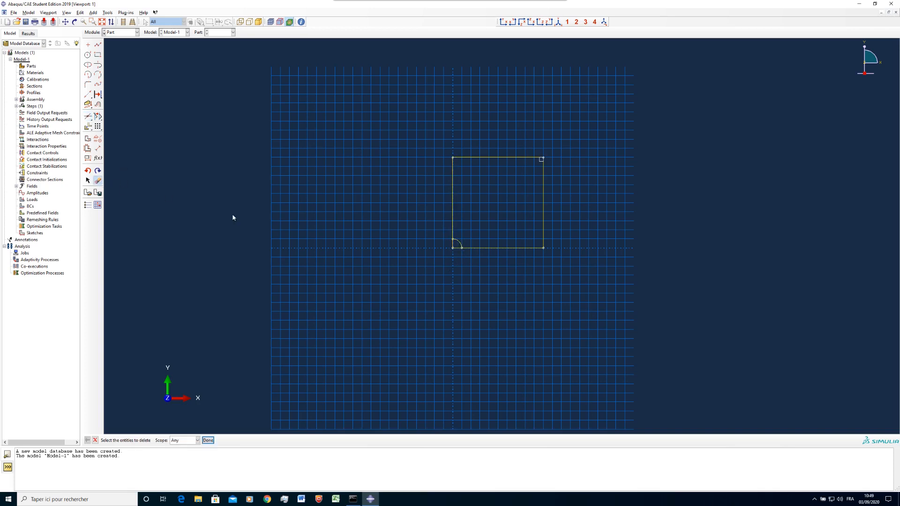
pyautogui.click(449, 244)
pyautogui.middleClick(424, 254)
pyautogui.click(474, 248)
pyautogui.press('Escape')
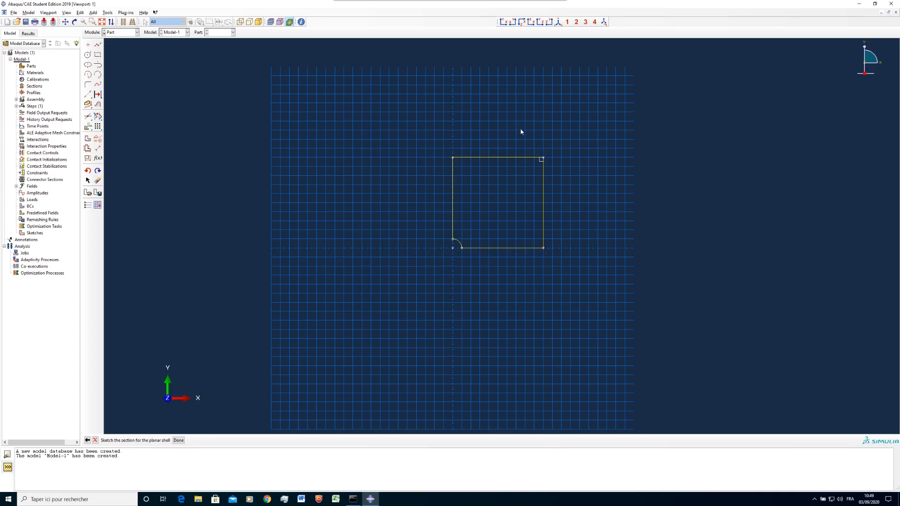
# Auto-dimension the entire quarter-plate profile without auto-constraining the entities
pyautogui.click(88, 148)
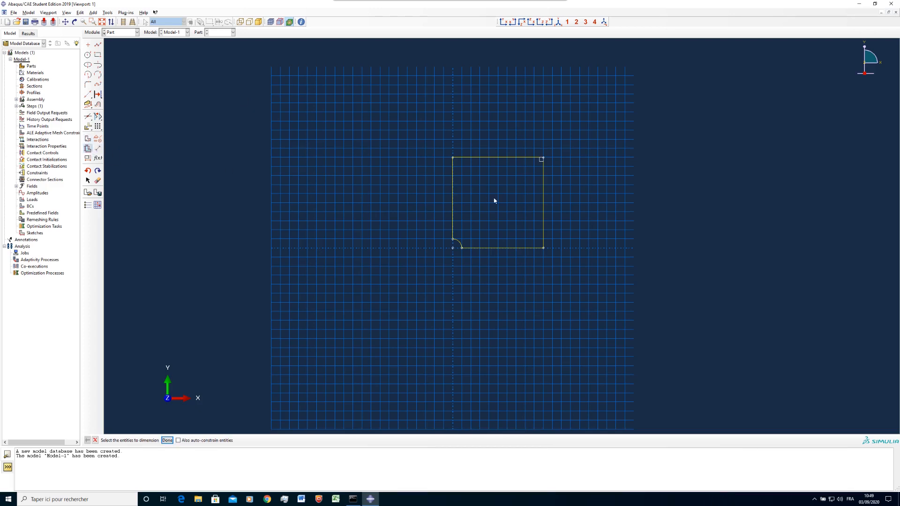
pyautogui.moveTo(418, 128); pyautogui.dragTo(586, 281)
pyautogui.middleClick(494, 297)
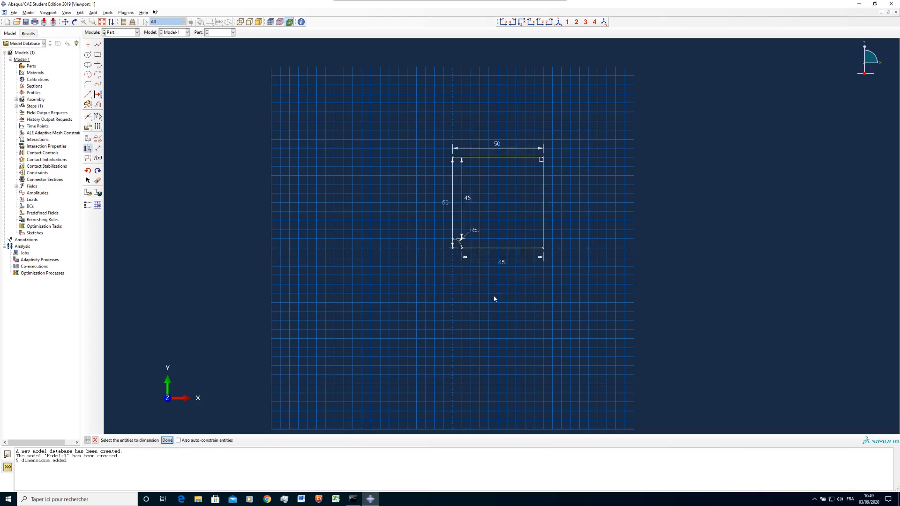
# Move the vertical 50 dimension outside the plate's right edge and the vertical 45 dimension outside its left edge
pyautogui.click(88, 180)
pyautogui.moveTo(449, 199); pyautogui.dragTo(551, 204)
pyautogui.moveTo(466, 199); pyautogui.dragTo(438, 203)
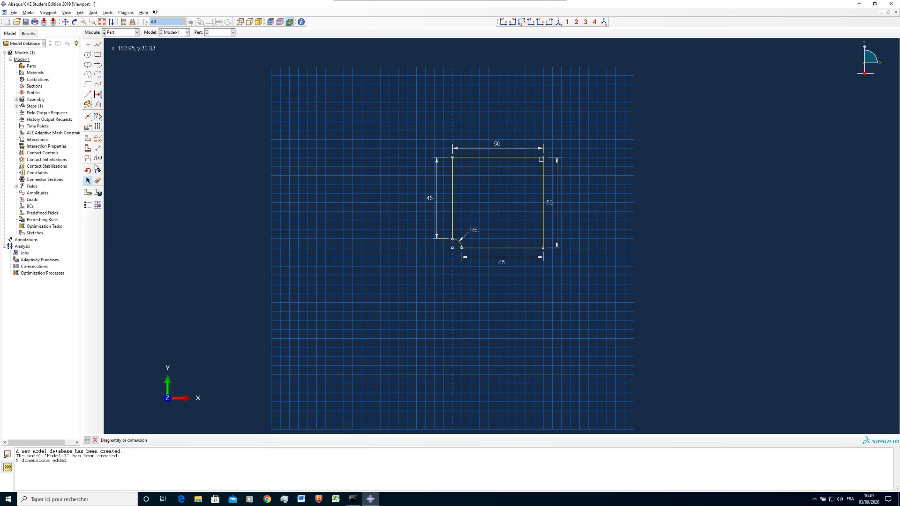
# Add a Fixed constraint to the arc's centre point at the origin
pyautogui.click(98, 138)
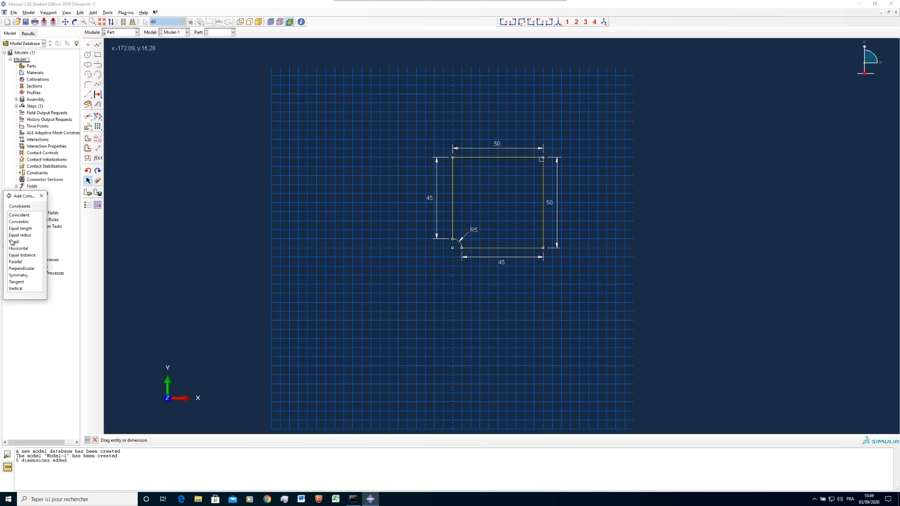
pyautogui.click(13, 242)
pyautogui.click(453, 247)
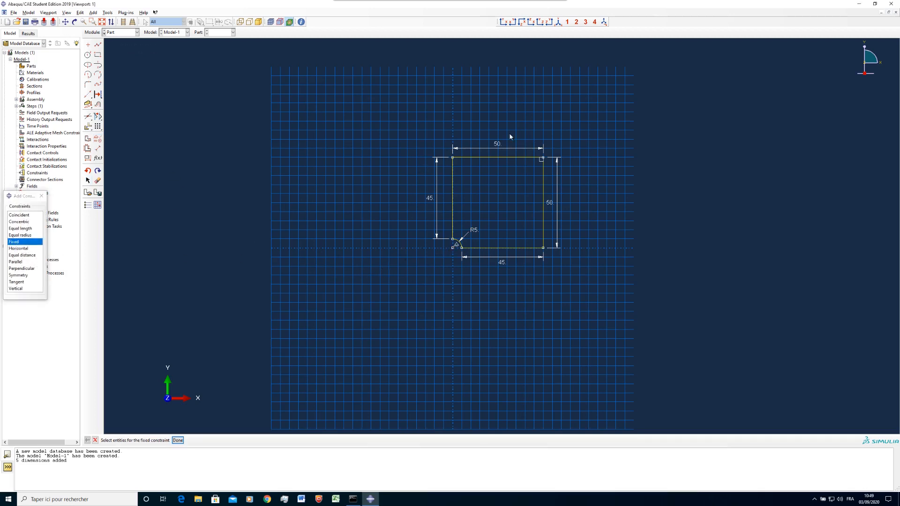
pyautogui.click(42, 196)
# Auto-constrain the profile's left edge as vertical and finish the sketch to generate the planar shell
pyautogui.click(88, 139)
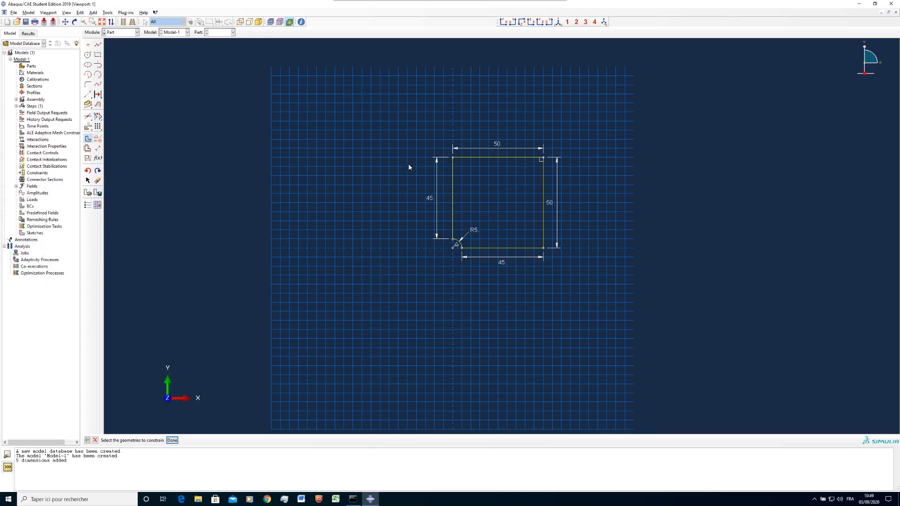
pyautogui.click(453, 188)
pyautogui.middleClick(482, 181)
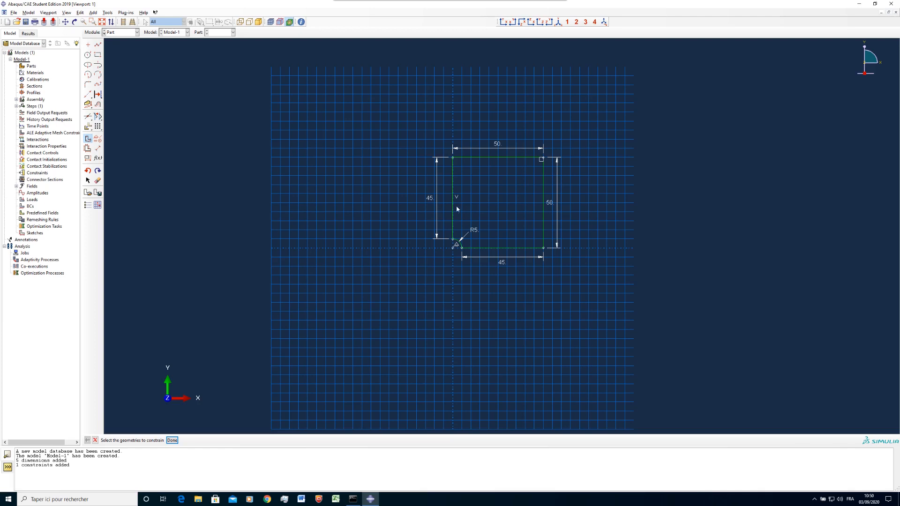
pyautogui.click(170, 441)
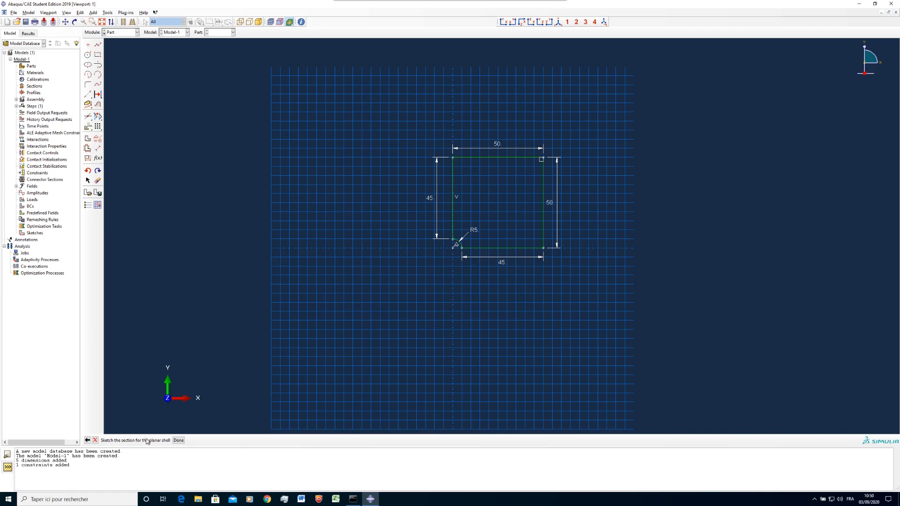
pyautogui.click(179, 440)
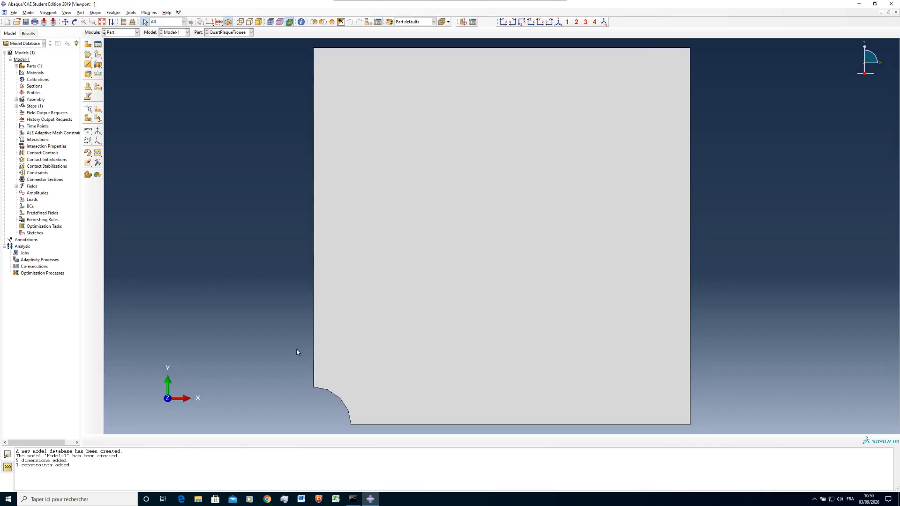
# Save the model database as QuartPlaqueTrouee in the work directory
pyautogui.click(26, 22)
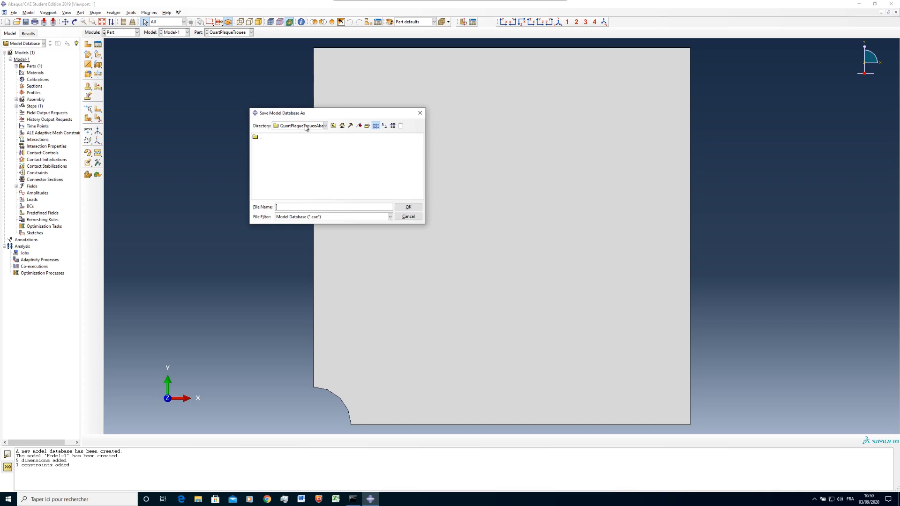
pyautogui.write('QuartPlaqueTroue')
pyautogui.press('Return')
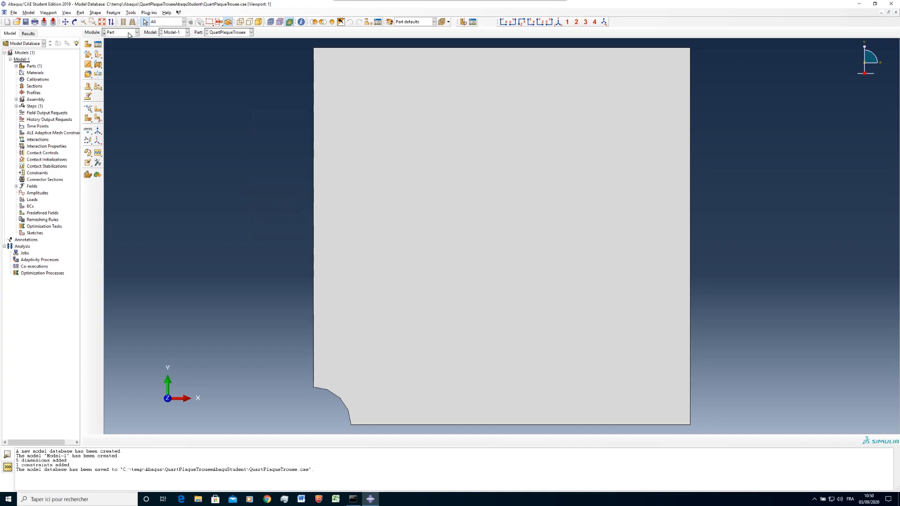
# Create a material named Acier in the Property module and give it an isotropic Elastic behaviour
pyautogui.click(136, 32)
pyautogui.click(125, 46)
pyautogui.click(88, 44)
pyautogui.write('Acier')
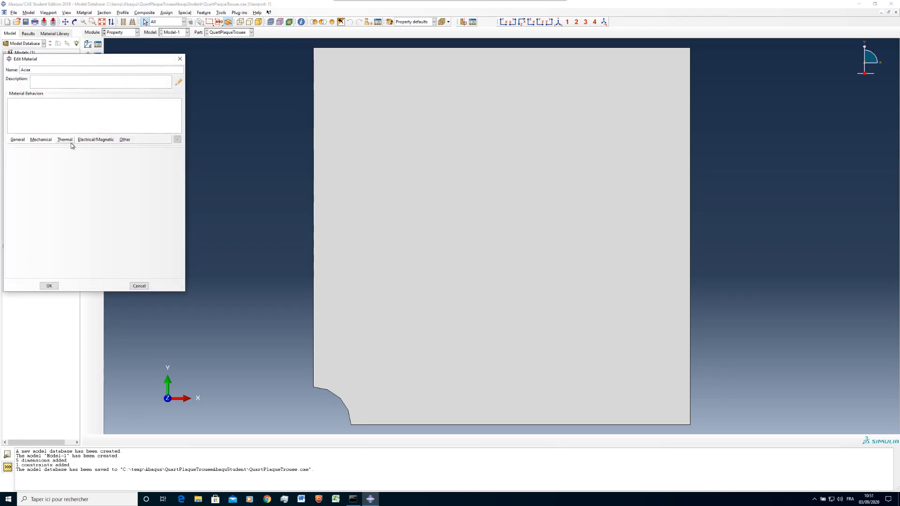
pyautogui.click(41, 139)
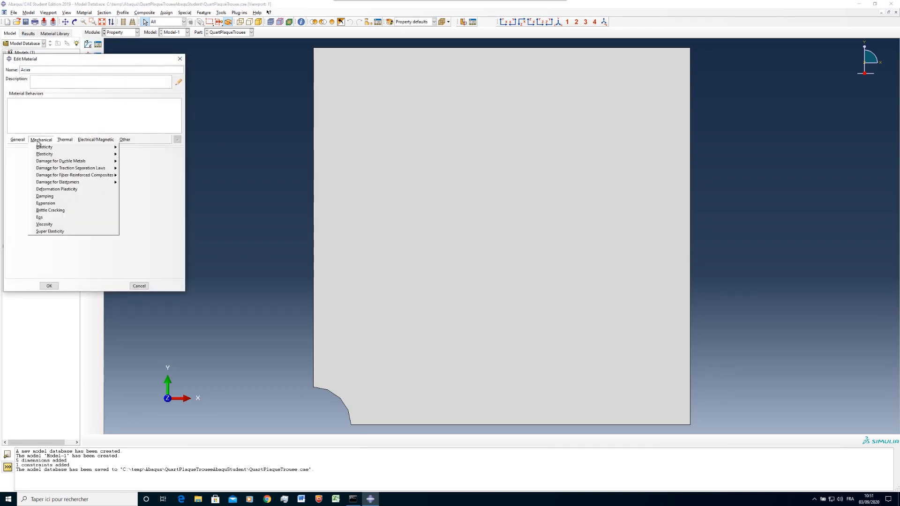
pyautogui.moveTo(41, 149)
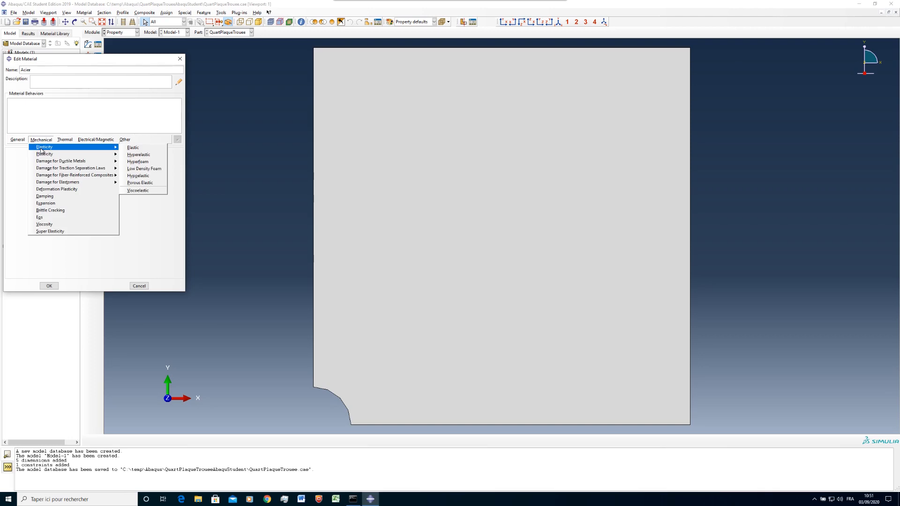
pyautogui.click(133, 148)
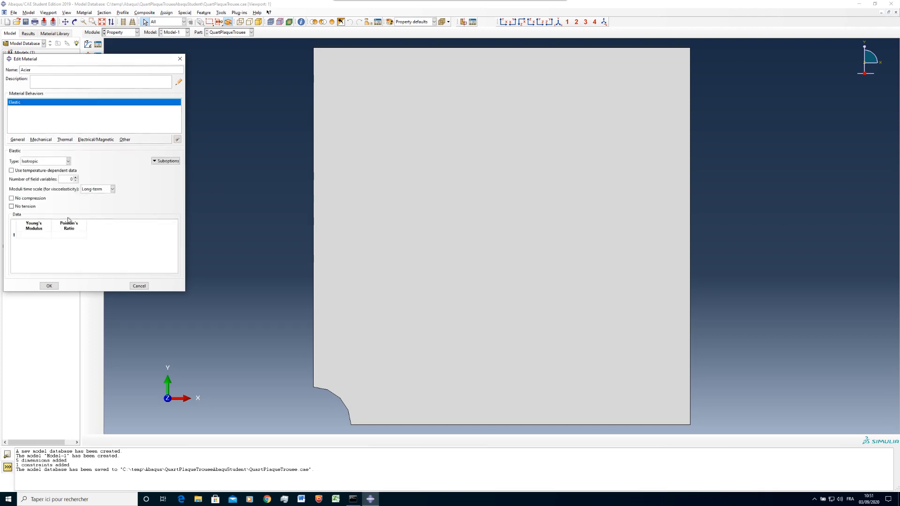
# Set the Acier material's Young's modulus to 2.1e5 and Poisson's ratio to 0.3, and accept the material definition
pyautogui.click(39, 234)
pyautogui.write('2.1e5')
pyautogui.press('Tab')
pyautogui.write('0.3')
pyautogui.click(48, 287)
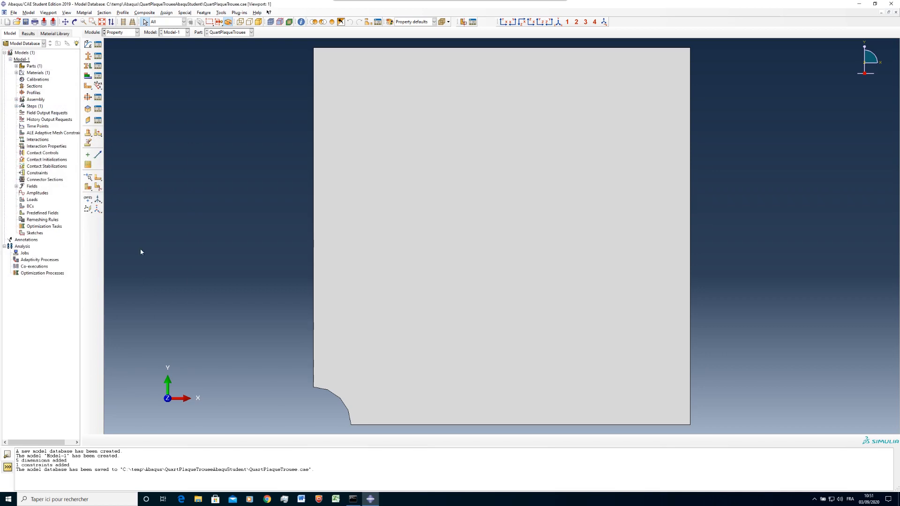
# Create a solid homogeneous section named Section-Acier that uses the Acier material
pyautogui.click(88, 56)
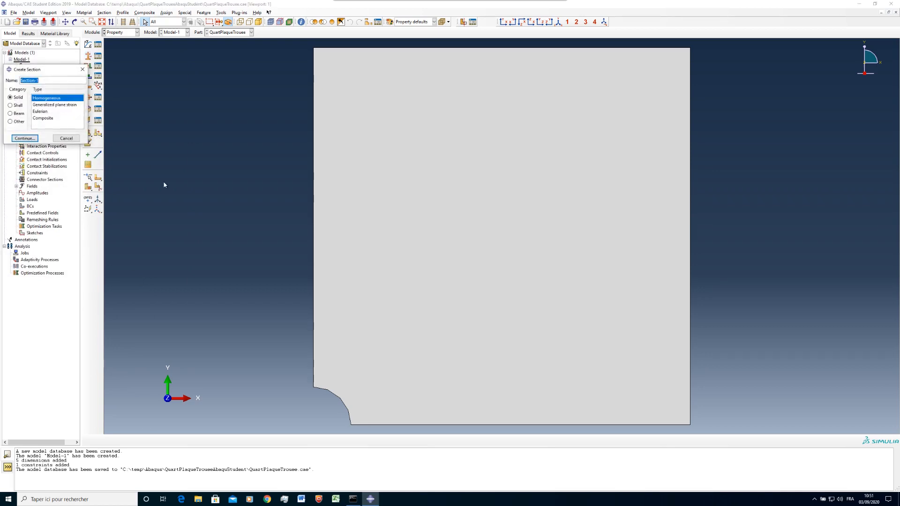
pyautogui.moveTo(42, 69); pyautogui.dragTo(175, 135)
pyautogui.click(175, 146)
pyautogui.write('Acier')
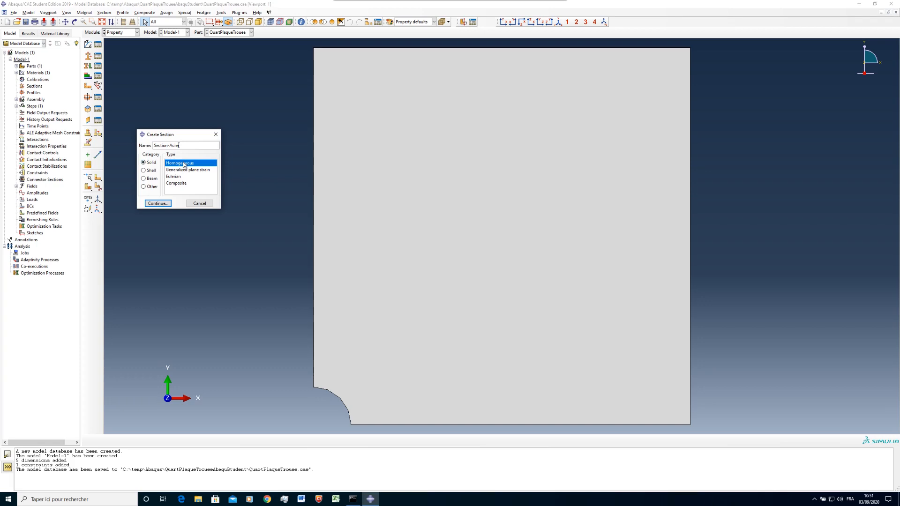
pyautogui.click(158, 203)
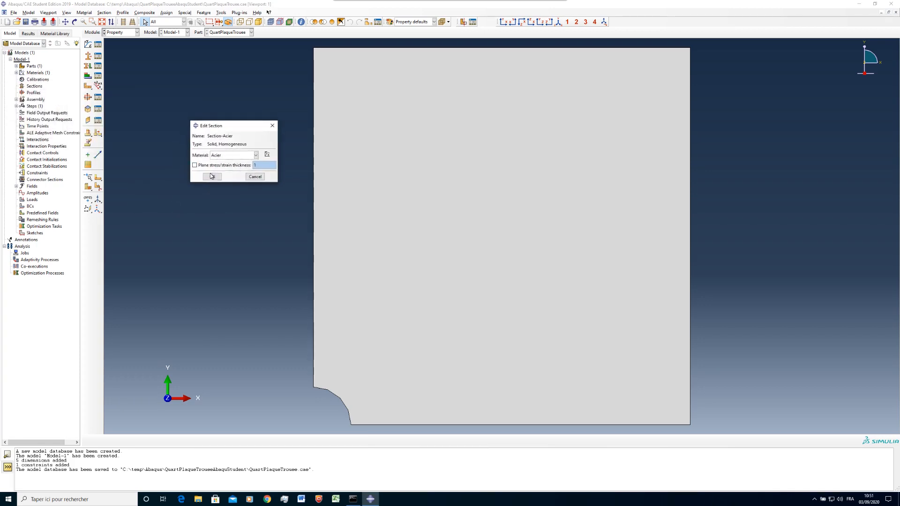
pyautogui.click(212, 176)
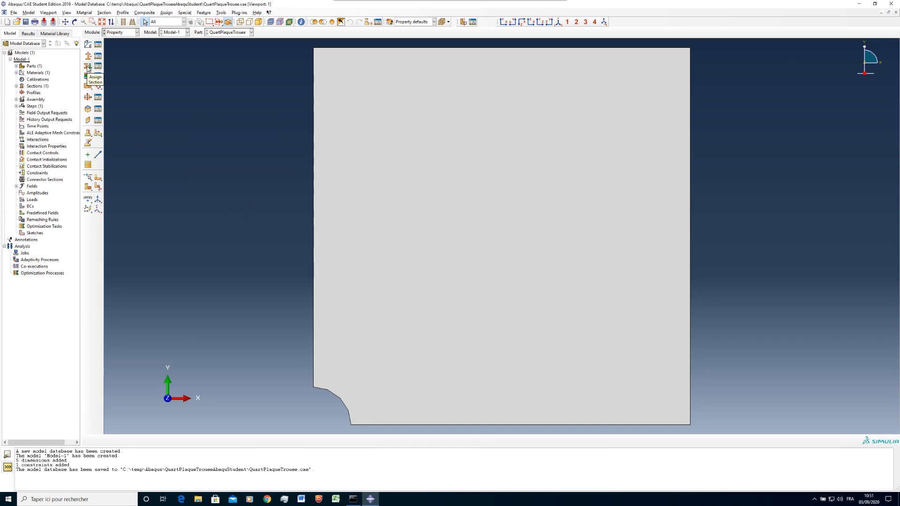
# Assign Section-Acier to the whole plate face, with the thickness taken from the section
pyautogui.click(87, 69)
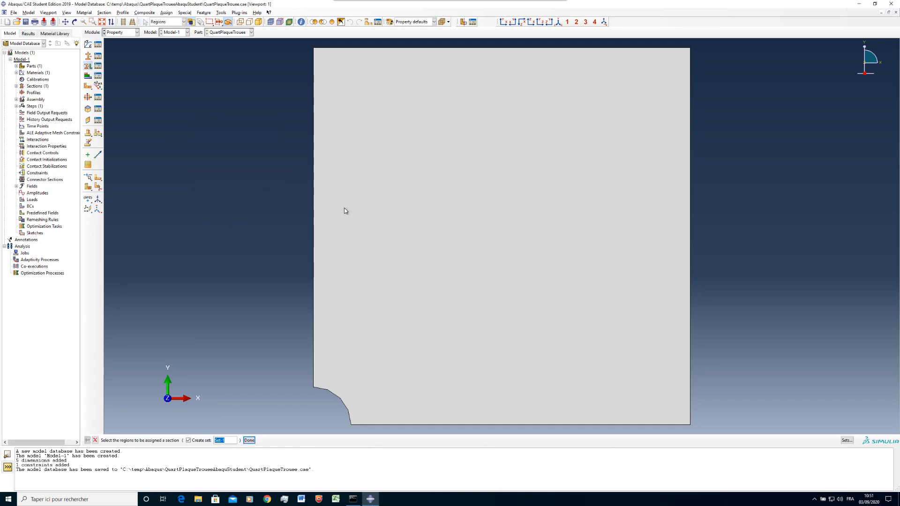
pyautogui.click(345, 210)
pyautogui.scroll(1, 233, 212)
pyautogui.middleClick(233, 212)
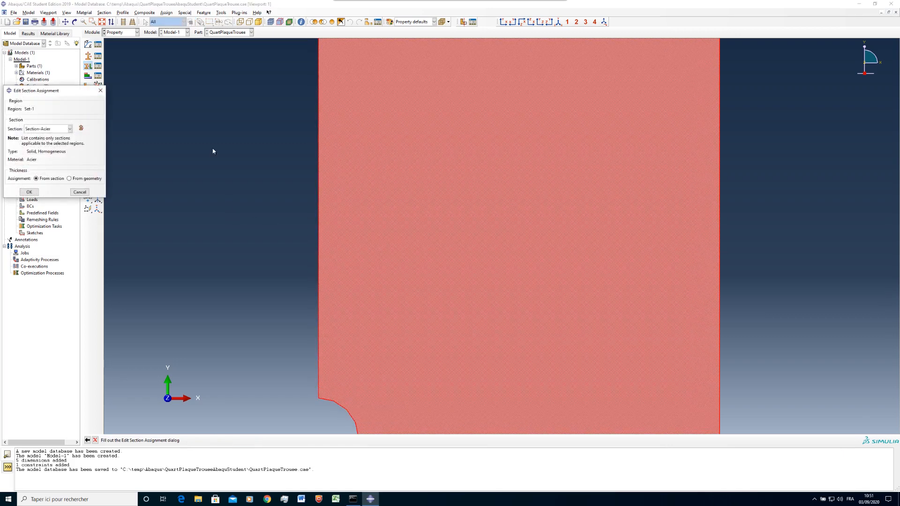
pyautogui.click(28, 193)
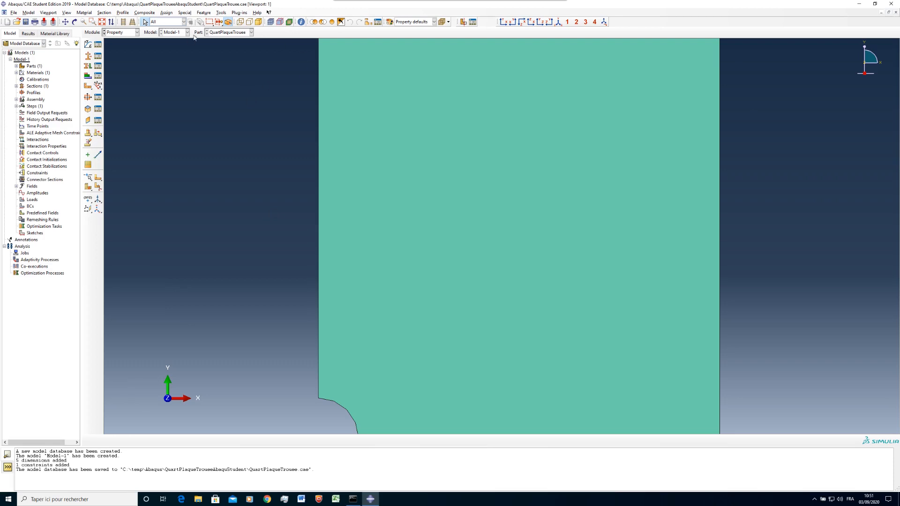
pyautogui.click(102, 21)
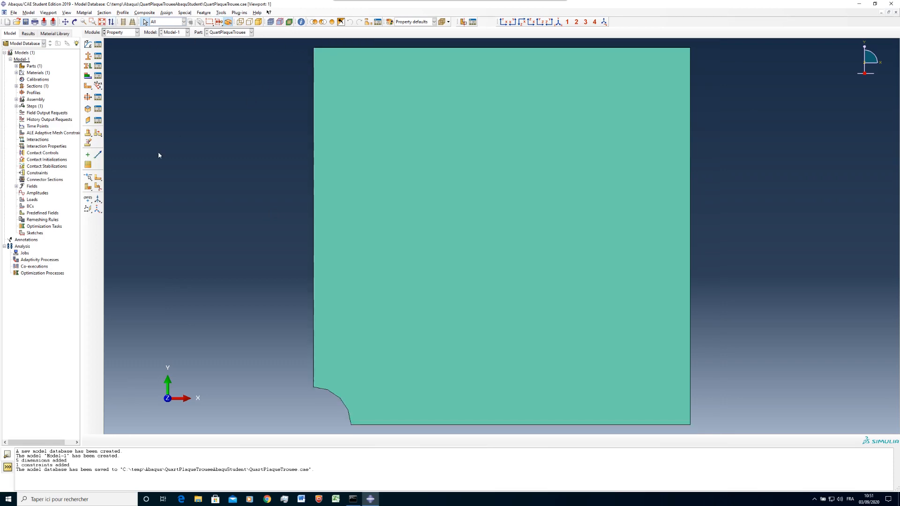
# Create a dependent instance of the QuartPlaqueTrouee part in the Assembly module
pyautogui.click(124, 33)
pyautogui.click(125, 55)
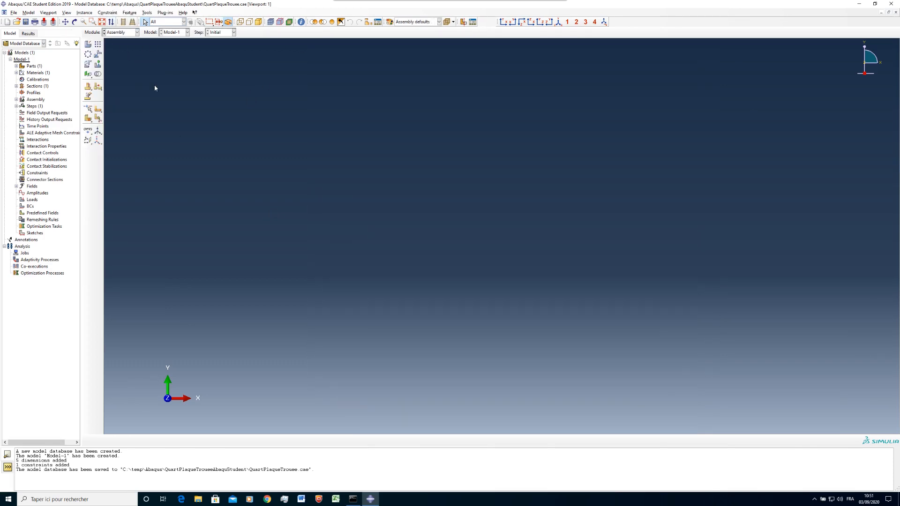
pyautogui.click(88, 44)
pyautogui.moveTo(26, 104); pyautogui.dragTo(185, 112)
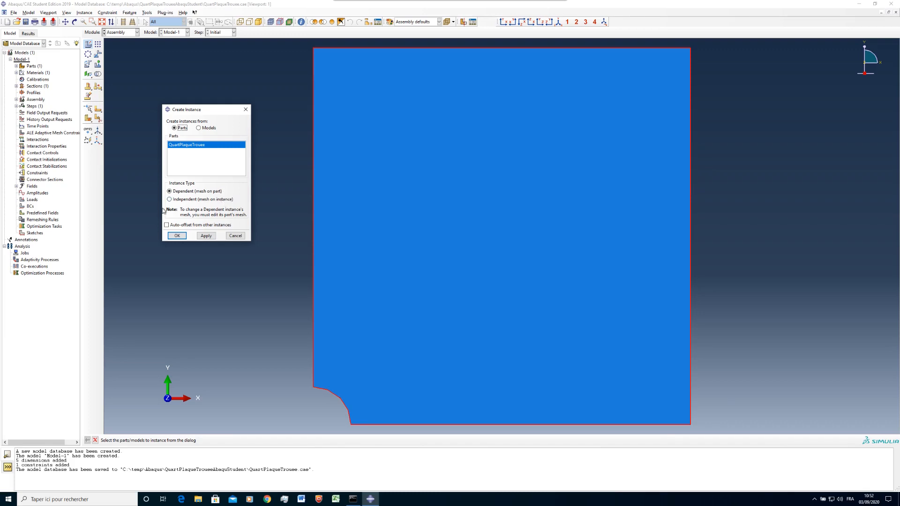
pyautogui.click(187, 237)
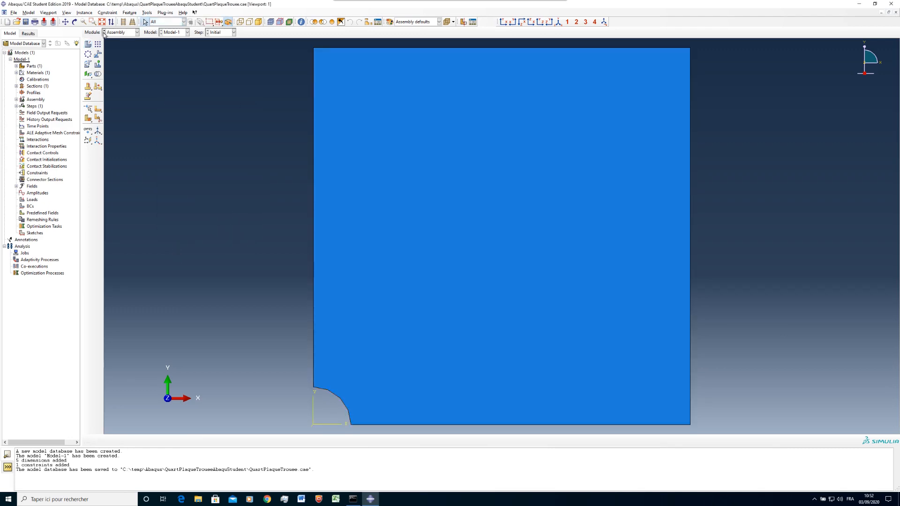
# Create a Static, General analysis step named "Pression p0" after the Initial step
pyautogui.click(118, 33)
pyautogui.click(116, 60)
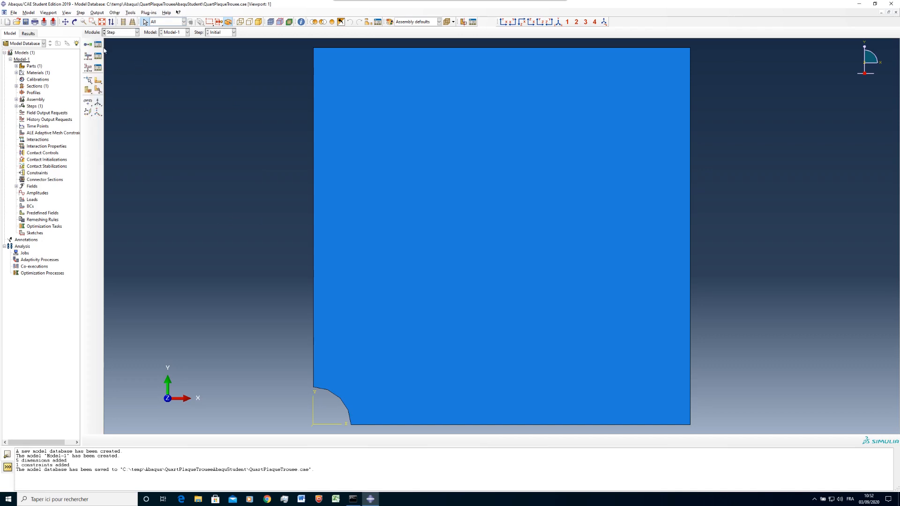
pyautogui.click(98, 44)
pyautogui.moveTo(109, 101); pyautogui.dragTo(259, 125)
pyautogui.click(166, 177)
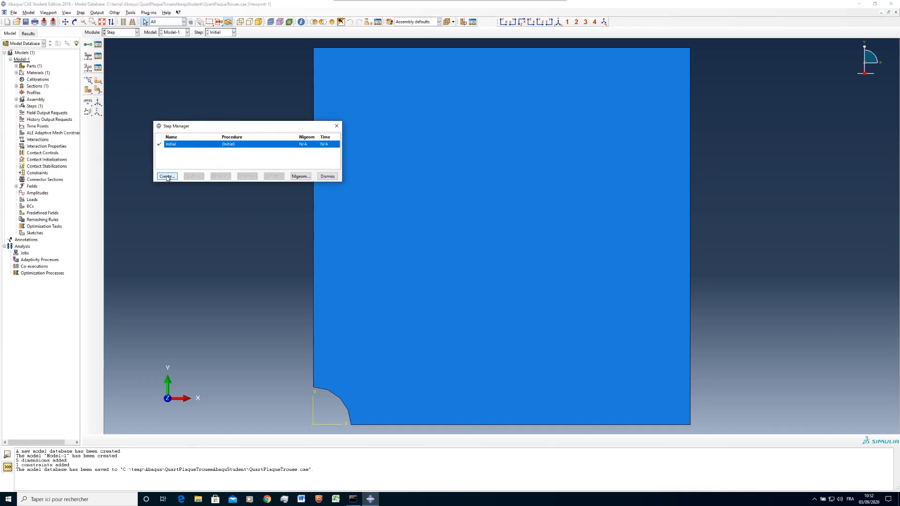
pyautogui.moveTo(29, 111); pyautogui.dragTo(250, 216)
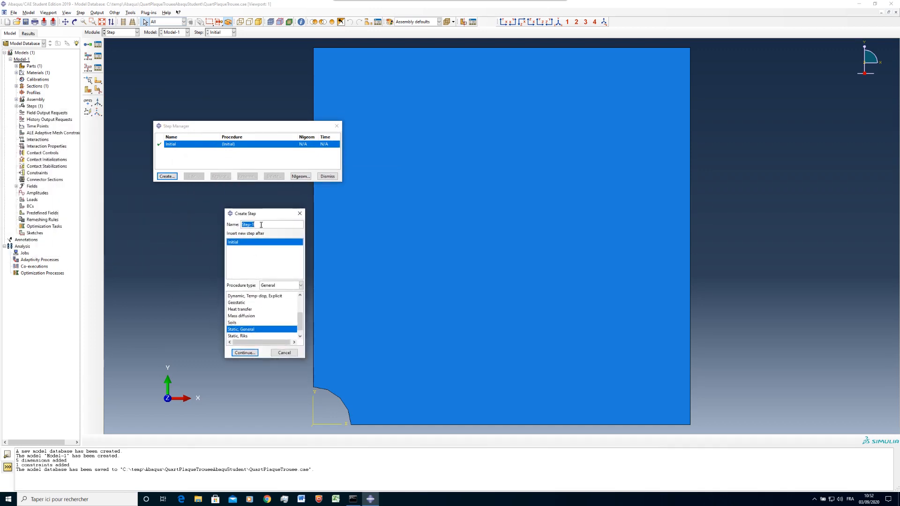
pyautogui.write('Pression')
pyautogui.press('BackSpace')
pyautogui.press('Return')
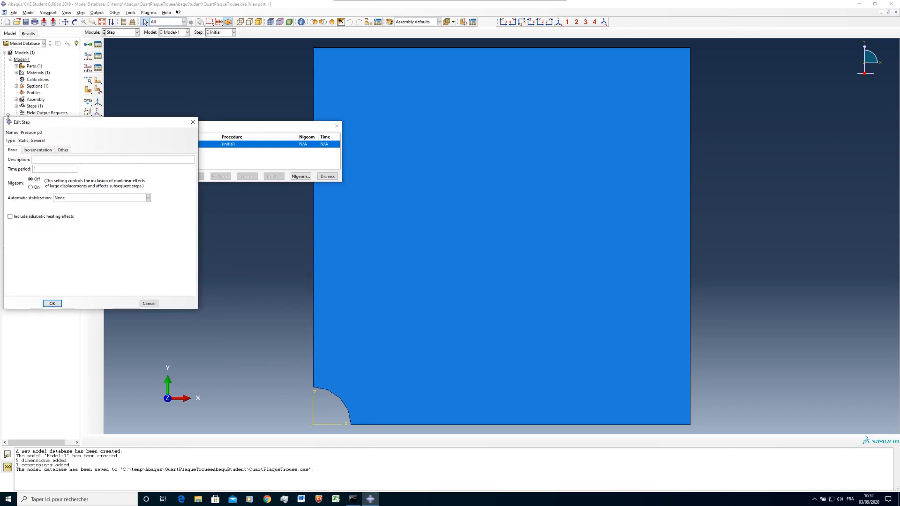
# Accept the default settings of the Pression p0 step and save the model database
pyautogui.moveTo(61, 123); pyautogui.dragTo(249, 208)
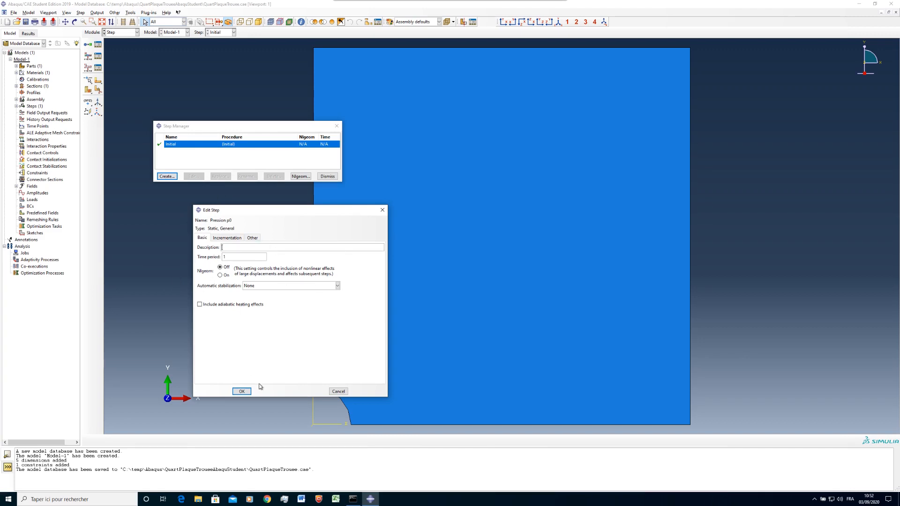
pyautogui.click(242, 391)
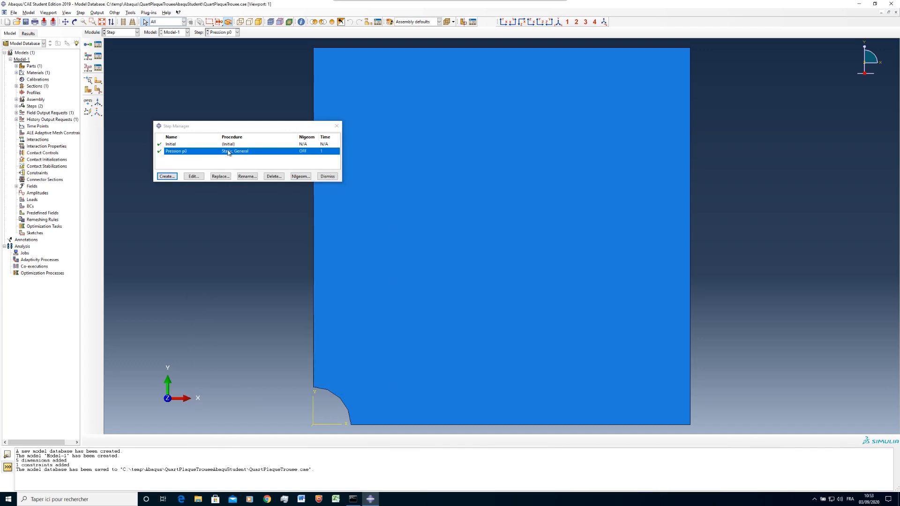
pyautogui.click(328, 176)
pyautogui.click(26, 21)
# Create a mechanical Pressure load named p0 in the Pression p0 step
pyautogui.click(120, 33)
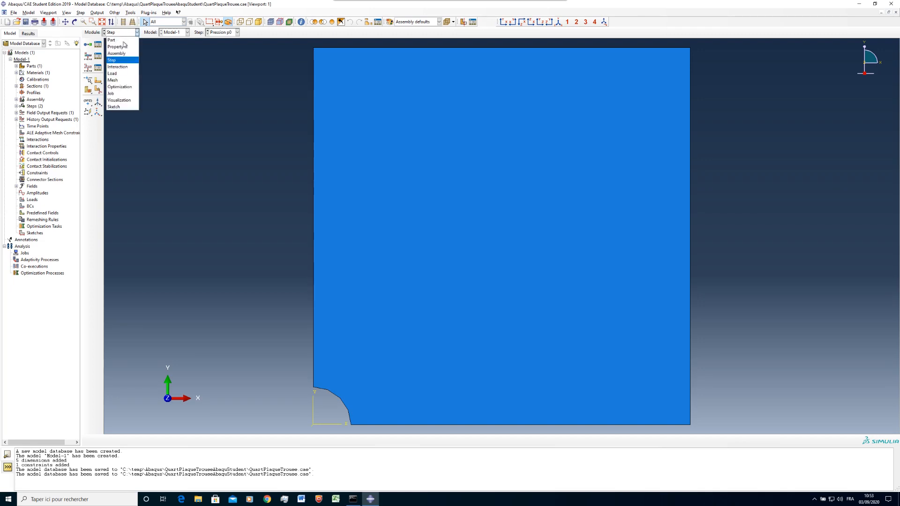
pyautogui.click(115, 70)
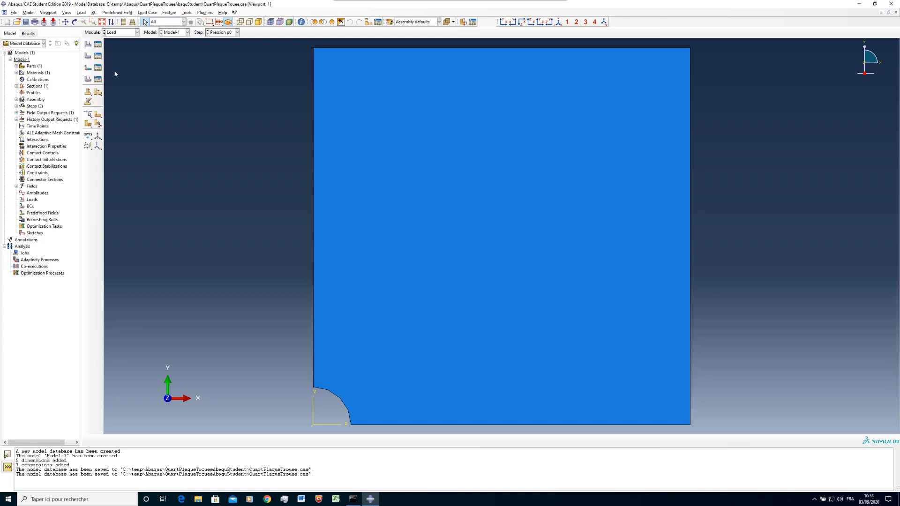
pyautogui.click(124, 32)
pyautogui.click(121, 33)
pyautogui.click(86, 59)
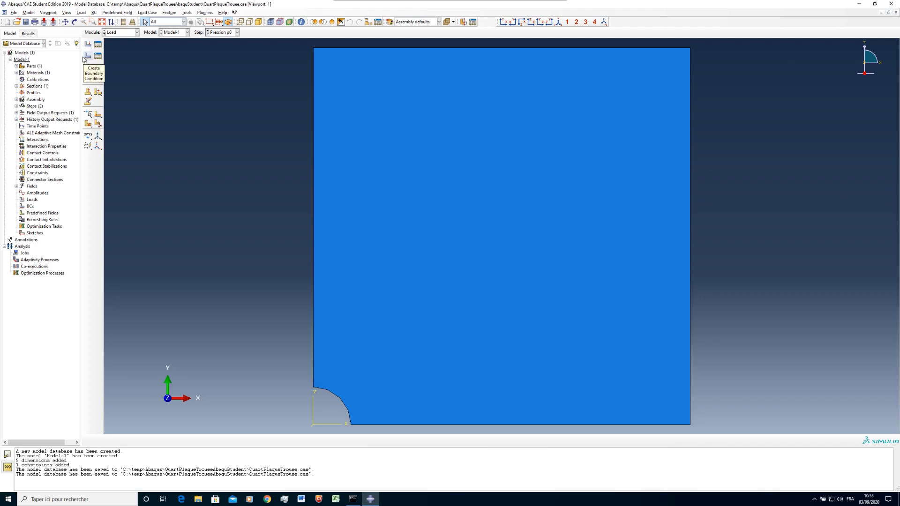
pyautogui.click(88, 45)
pyautogui.moveTo(49, 160); pyautogui.dragTo(79, 164)
pyautogui.click(197, 213)
pyautogui.write('p0')
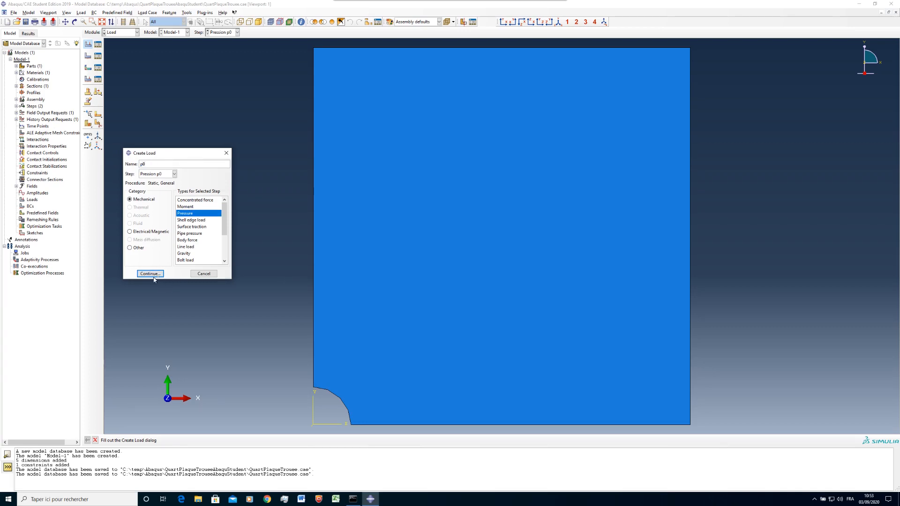
pyautogui.click(150, 274)
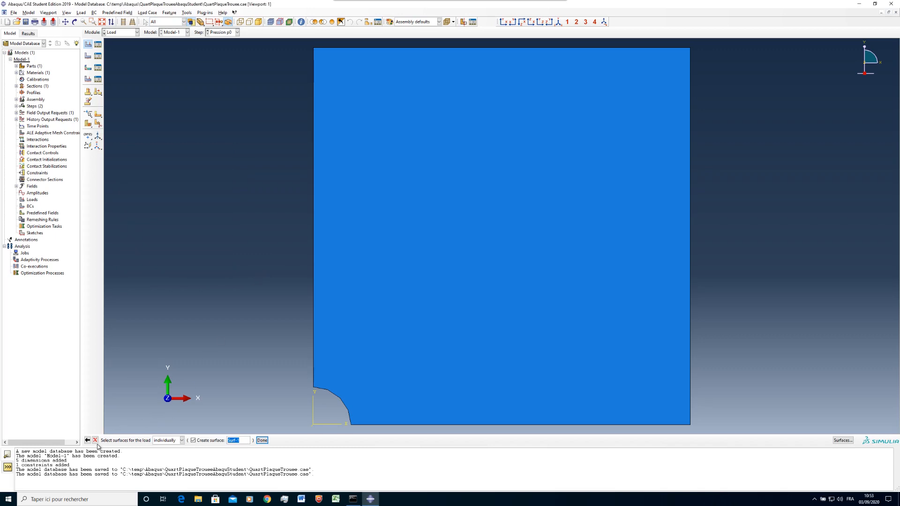
# Apply the p0 load to the plate's right vertical edge with a uniform magnitude of -100
pyautogui.click(691, 320)
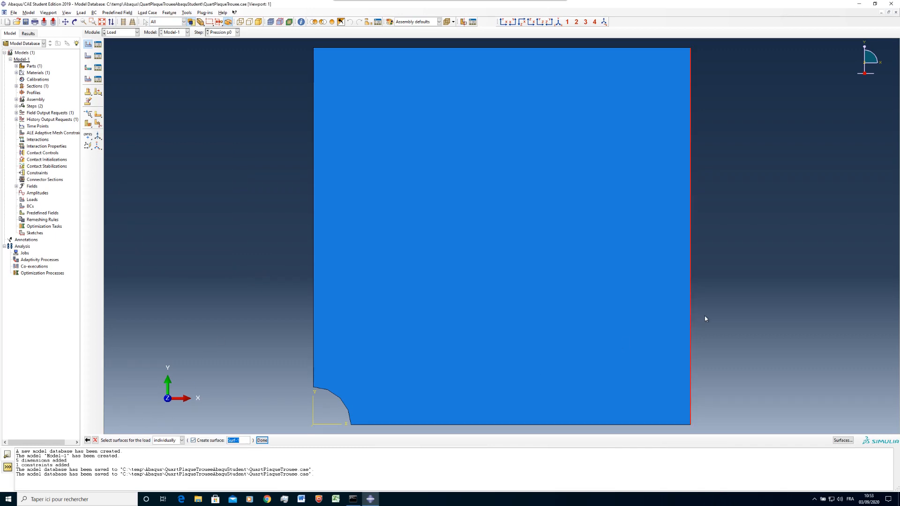
pyautogui.middleClick(730, 313)
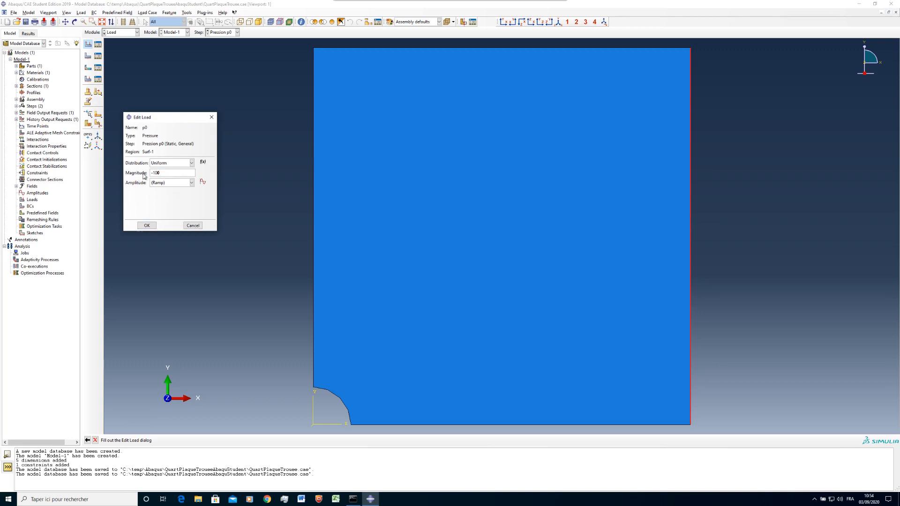
pyautogui.click(146, 226)
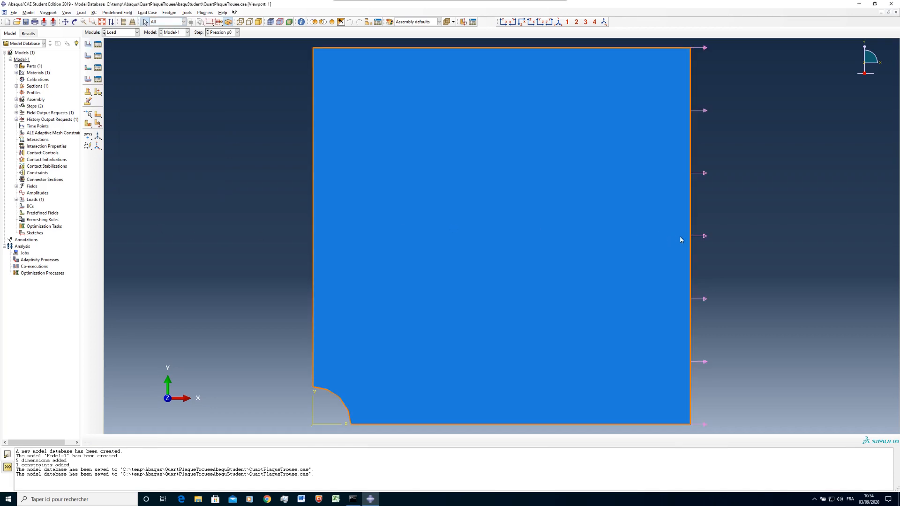
# Create a symmetry boundary condition named SymX in the Pression p0 step, applying XSYMM to the plate's left vertical edge
pyautogui.click(88, 57)
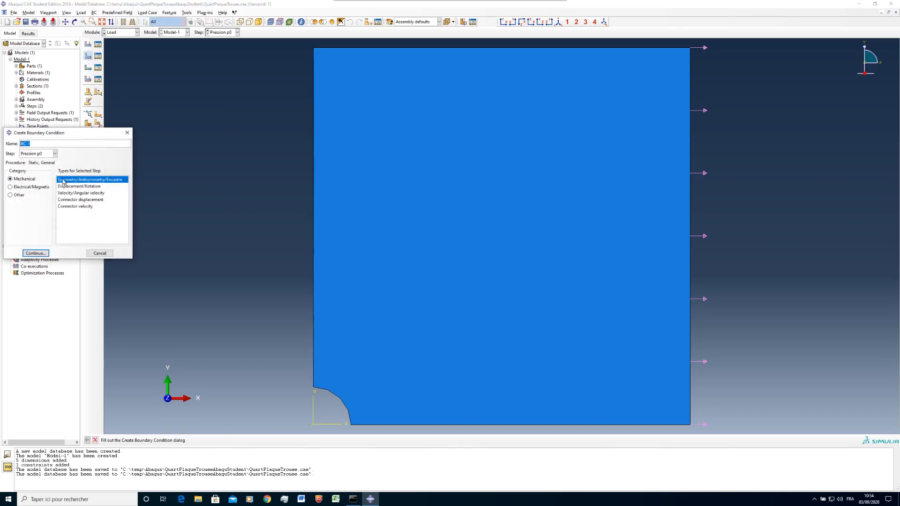
pyautogui.moveTo(77, 134); pyautogui.dragTo(210, 159)
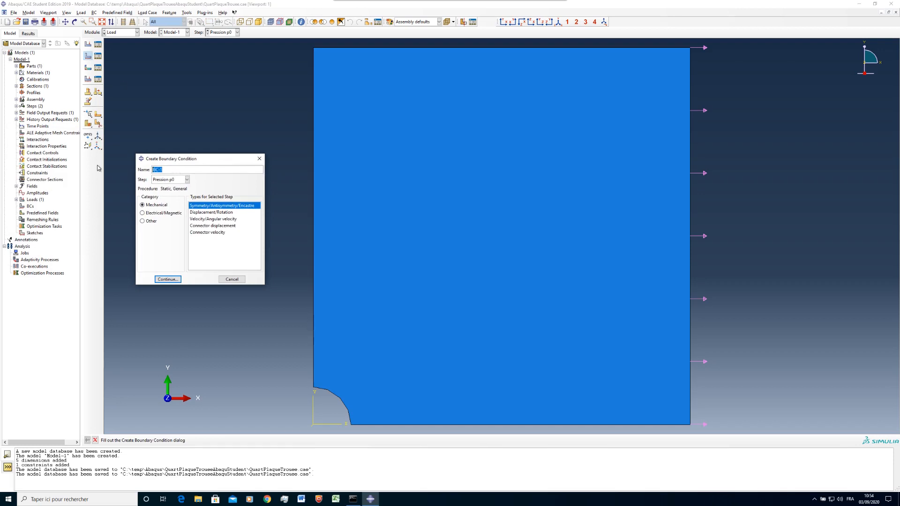
pyautogui.write('SymX')
pyautogui.click(168, 279)
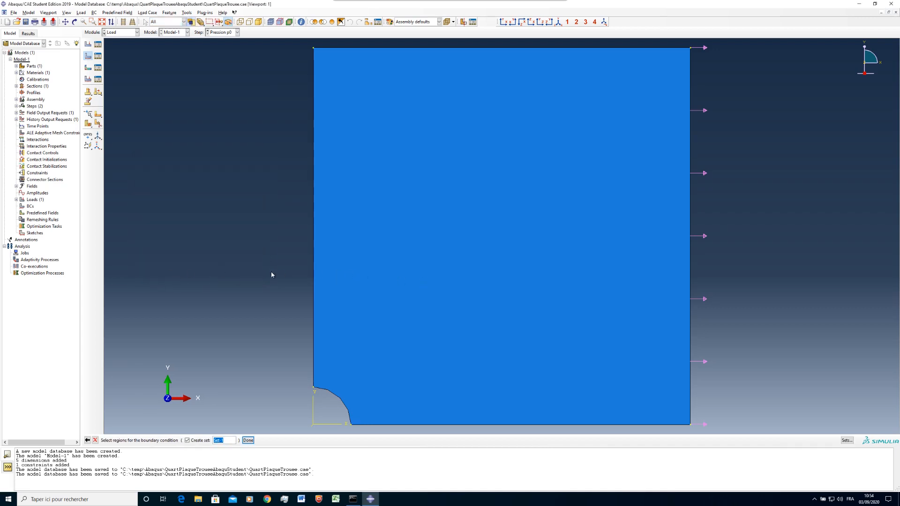
pyautogui.click(314, 320)
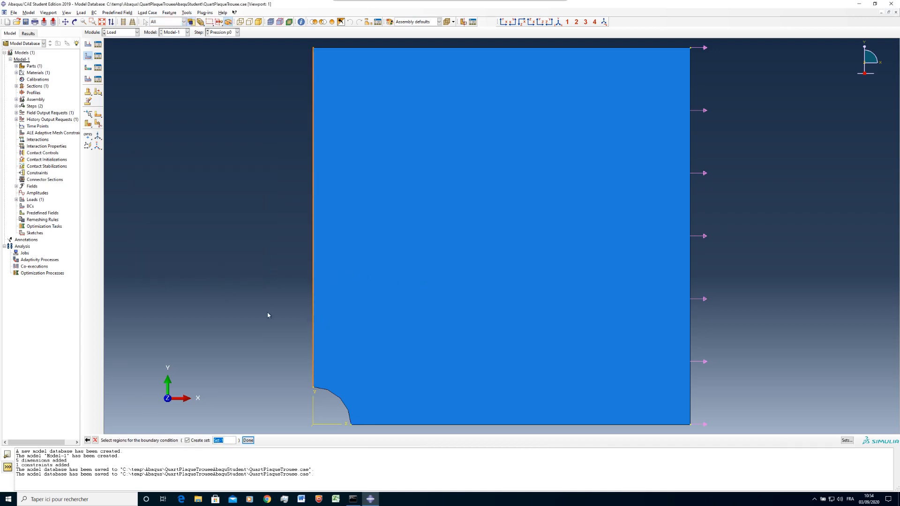
pyautogui.middleClick(277, 297)
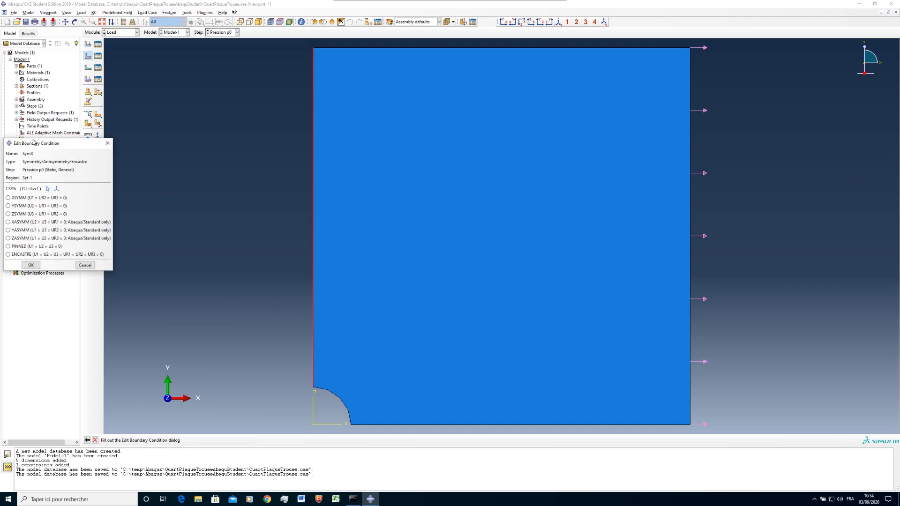
pyautogui.moveTo(39, 147); pyautogui.dragTo(215, 168)
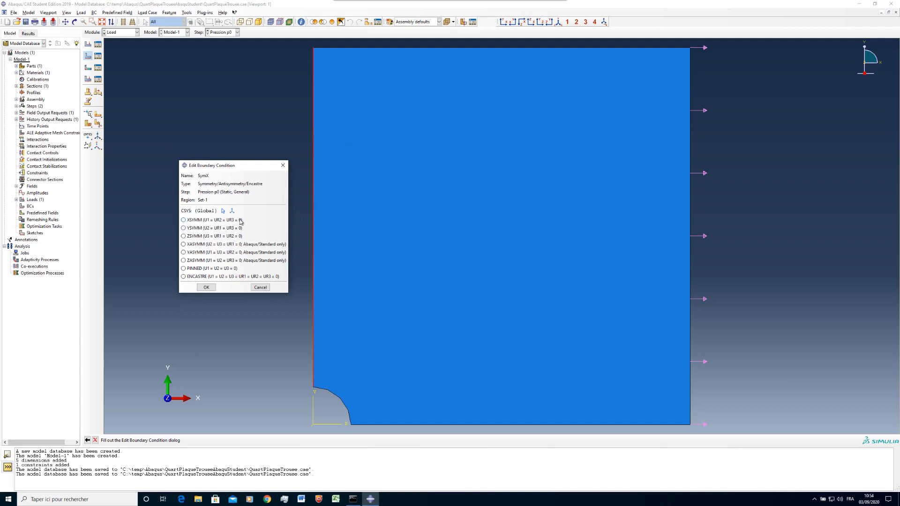
pyautogui.click(193, 221)
pyautogui.click(206, 288)
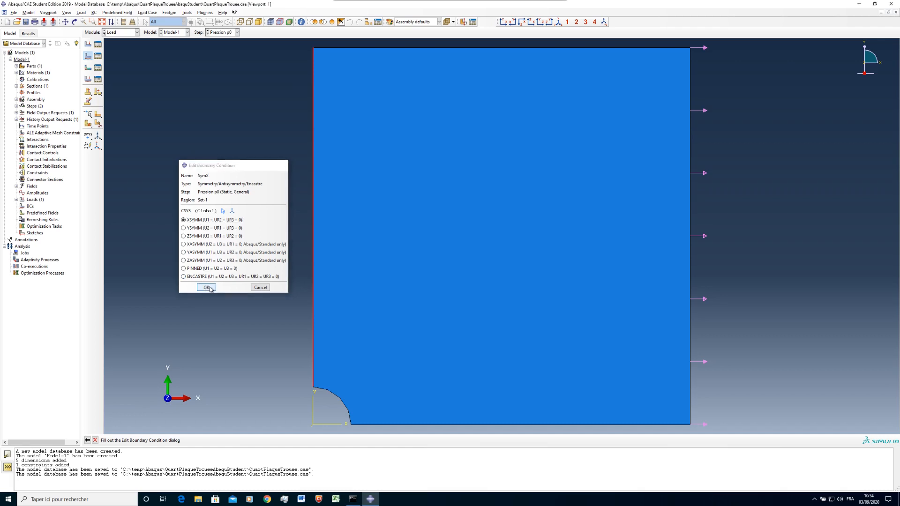
# Create a symmetry boundary condition named SymY in the Pression p0 step, applying YSYMM to the plate's bottom horizontal edge
pyautogui.click(88, 56)
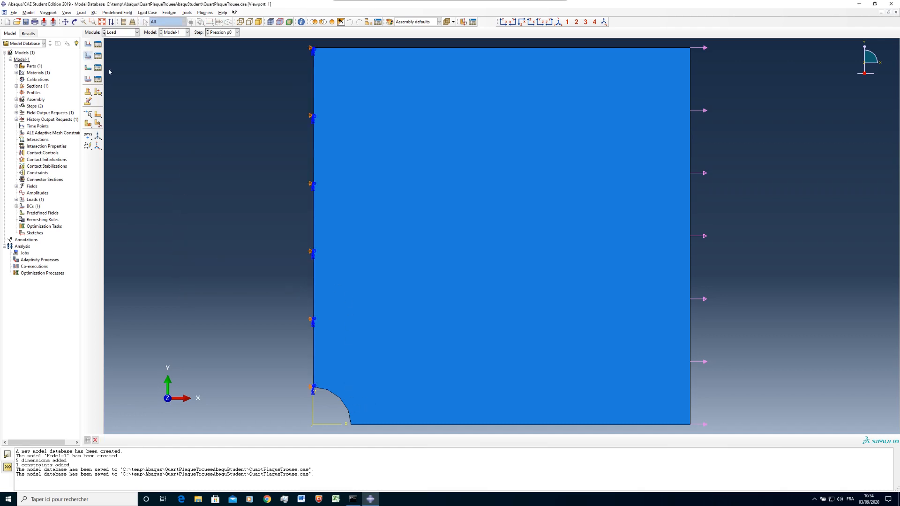
pyautogui.write('SymY')
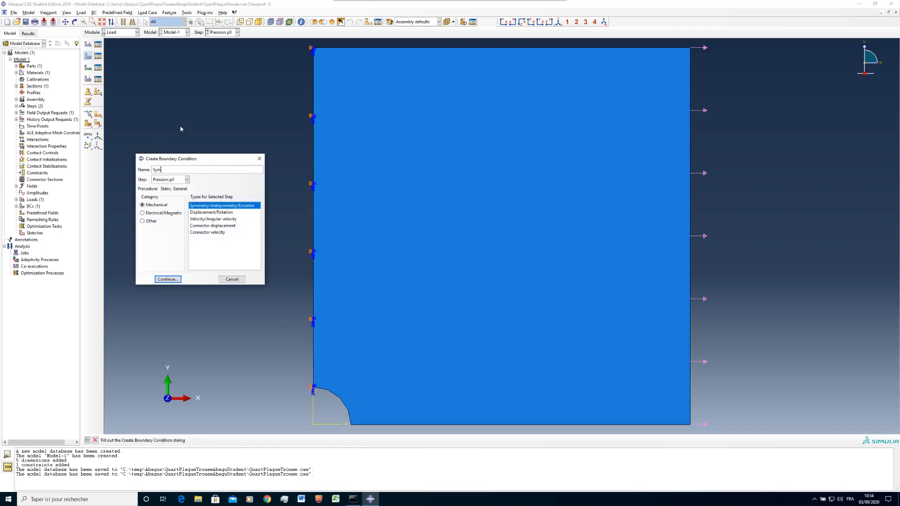
pyautogui.click(168, 279)
pyautogui.click(385, 427)
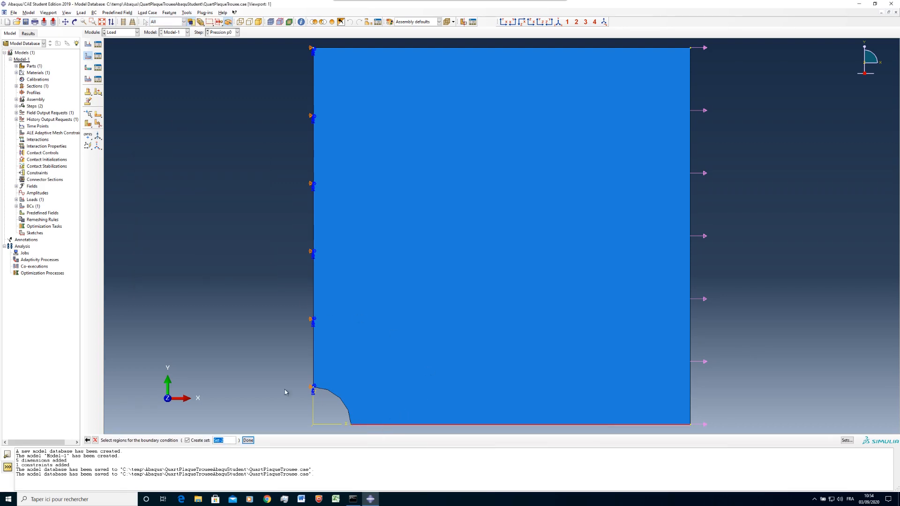
pyautogui.scroll(1, 276, 380)
pyautogui.middleClick(277, 380)
pyautogui.click(192, 229)
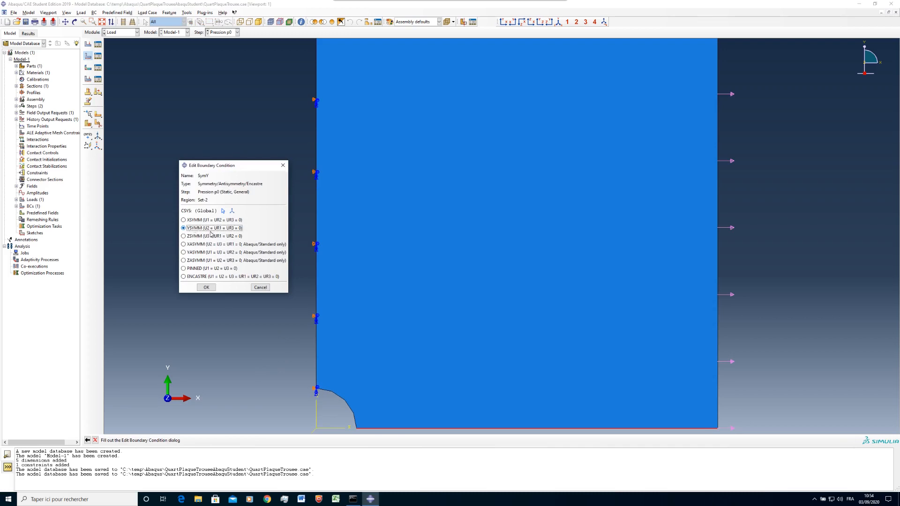
pyautogui.click(206, 287)
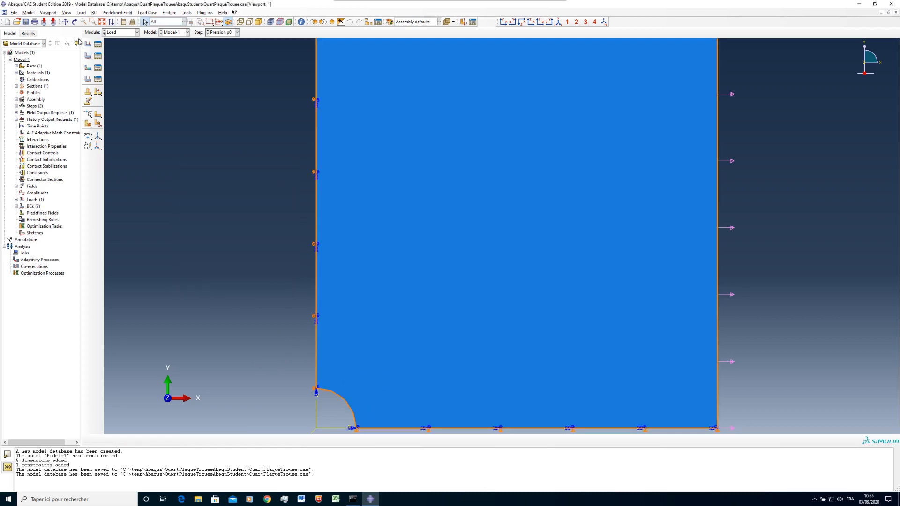
# Save the model database and switch to the Mesh module with the whole plate in view
pyautogui.click(25, 22)
pyautogui.click(110, 33)
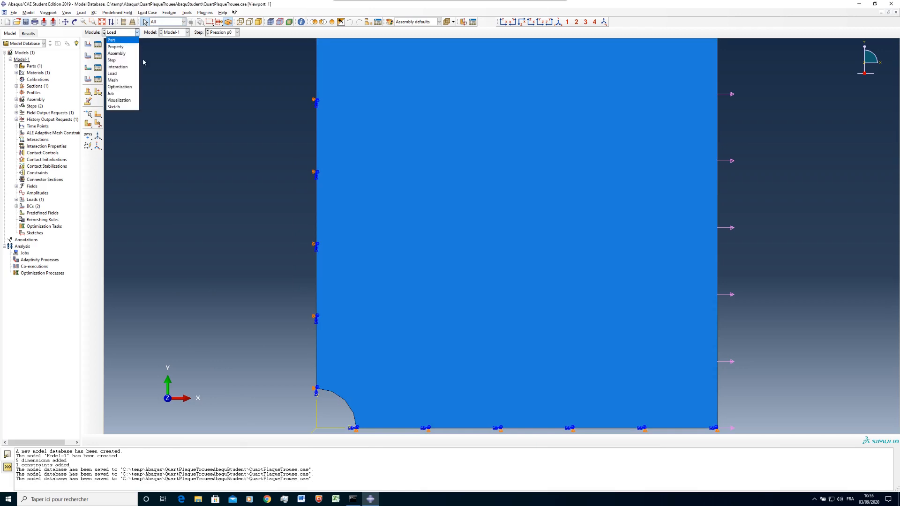
pyautogui.click(112, 80)
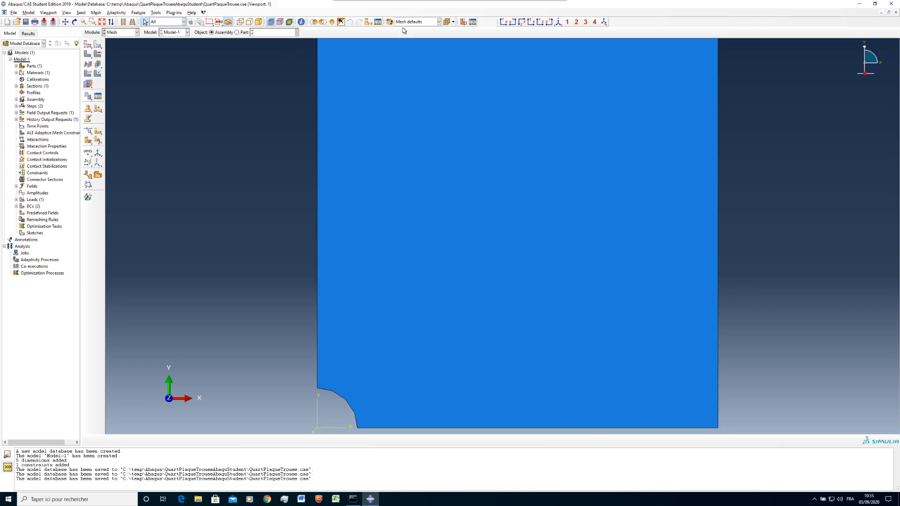
pyautogui.click(103, 22)
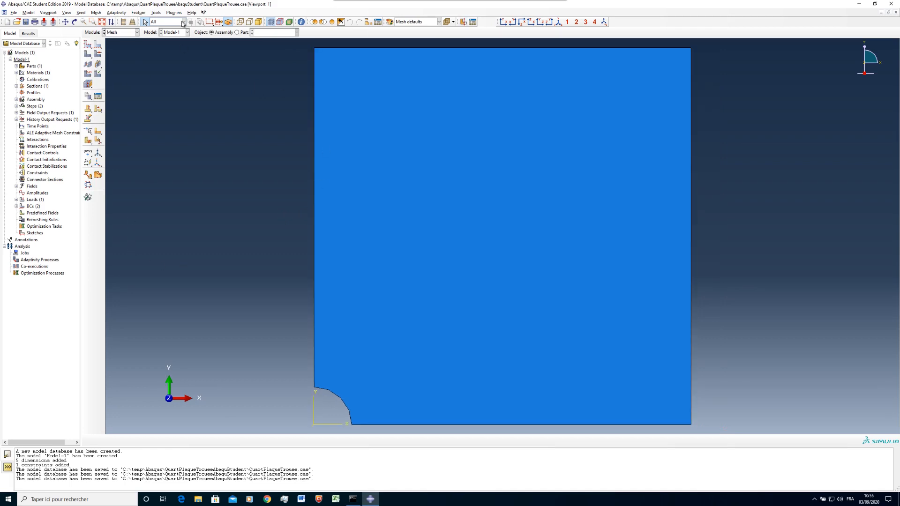
# Make the QuartPlaqueTrouee part the meshing object instead of the assembly and assign it global seeds with the default sizing
pyautogui.click(88, 45)
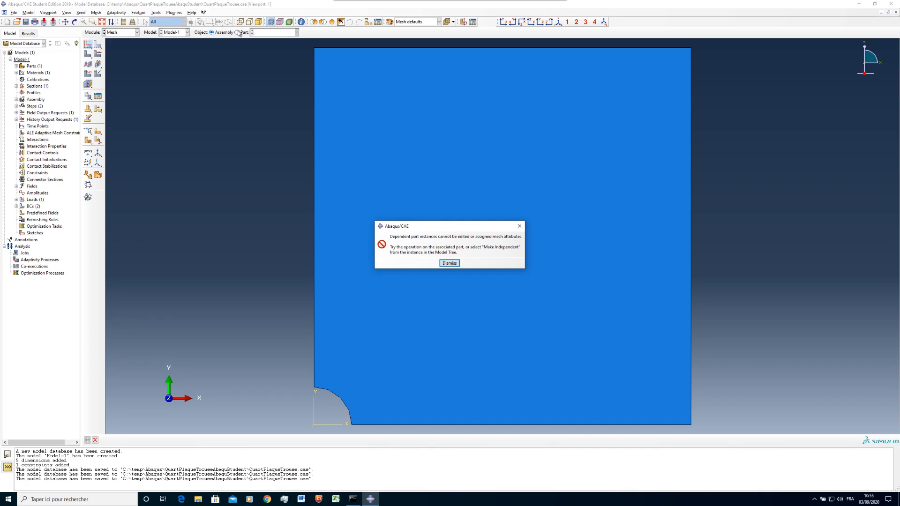
pyautogui.click(449, 263)
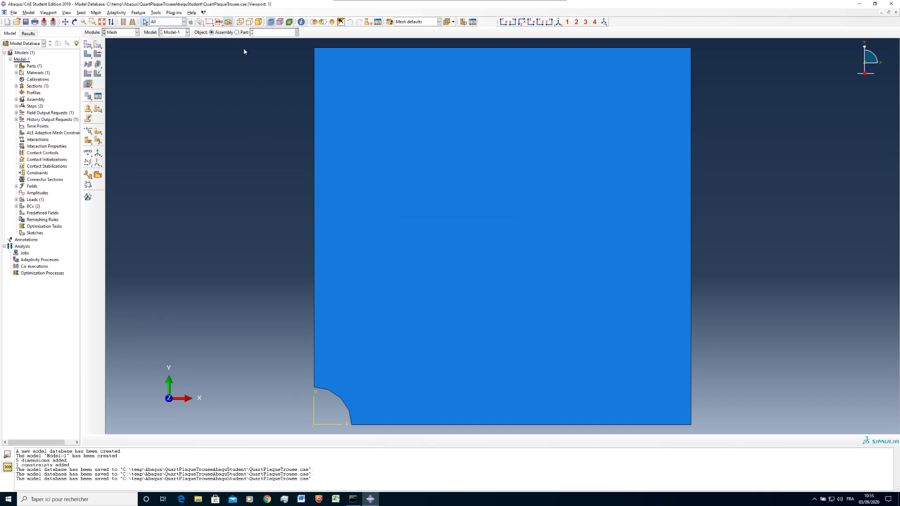
pyautogui.click(237, 32)
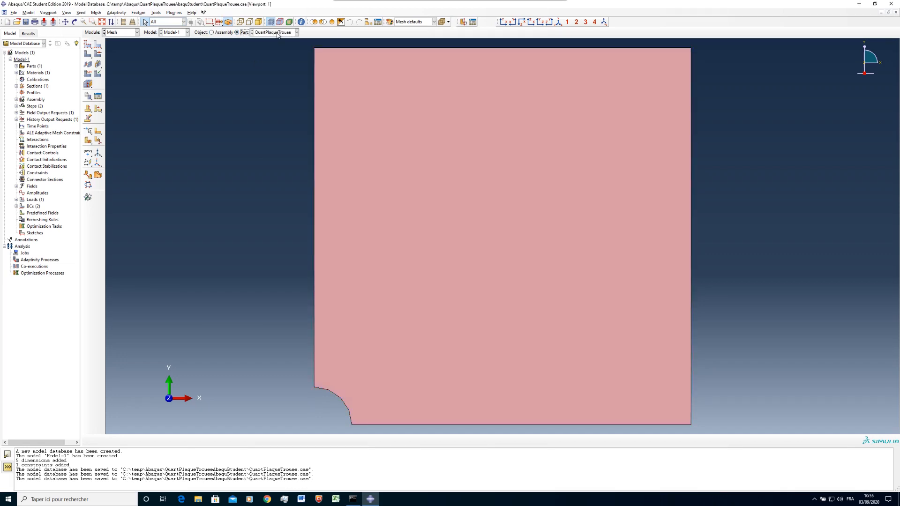
pyautogui.click(280, 31)
pyautogui.click(269, 39)
pyautogui.click(88, 45)
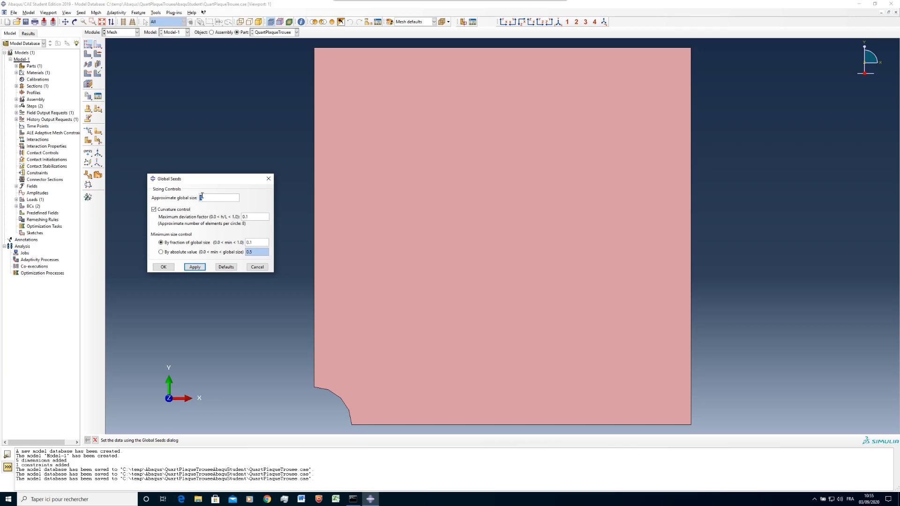
pyautogui.click(194, 267)
pyautogui.click(165, 268)
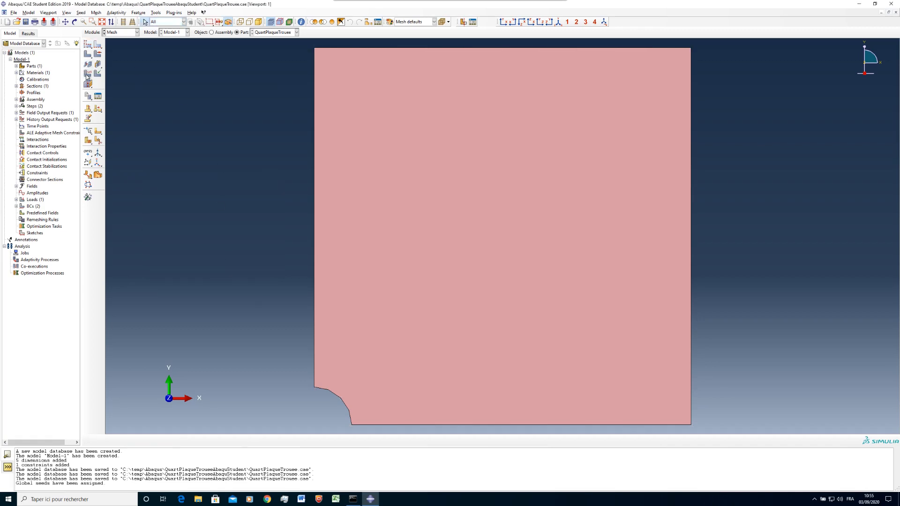
# Assign the plate face a Standard quadratic quad element type with reduced integration turned off
pyautogui.click(87, 74)
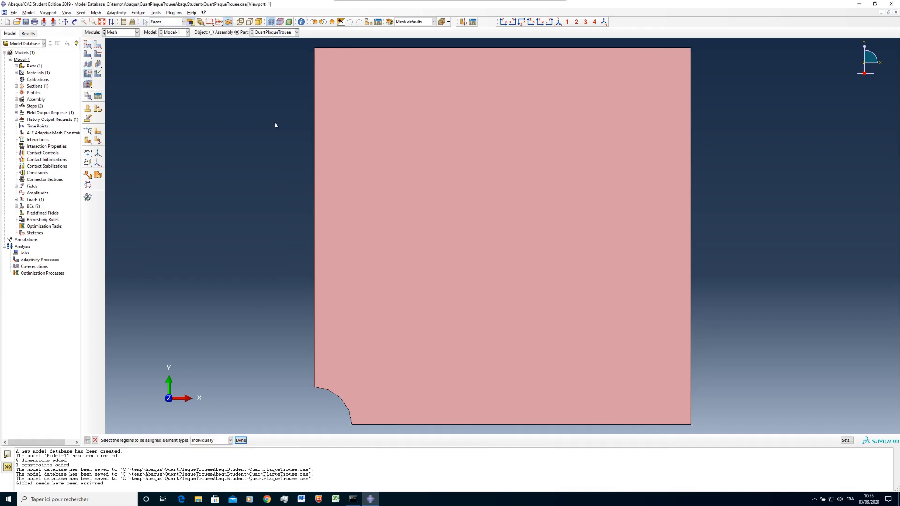
pyautogui.click(354, 152)
pyautogui.middleClick(260, 171)
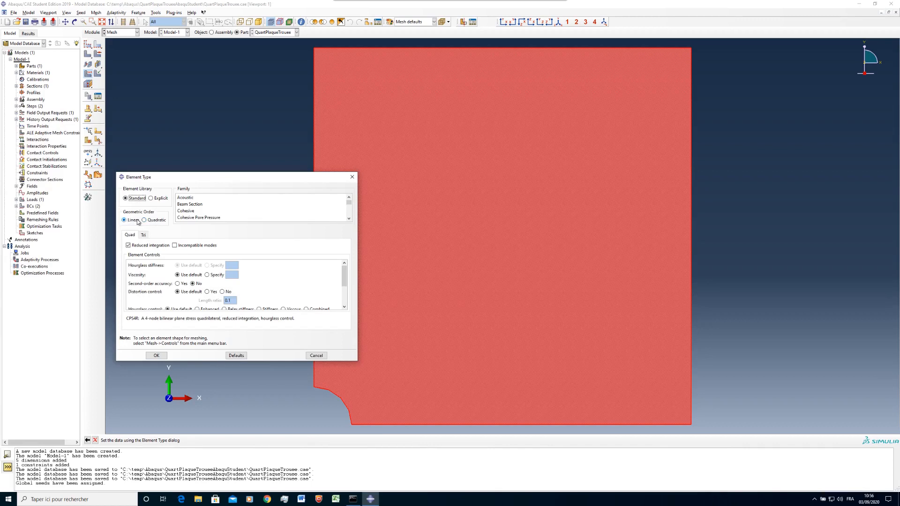
pyautogui.click(145, 220)
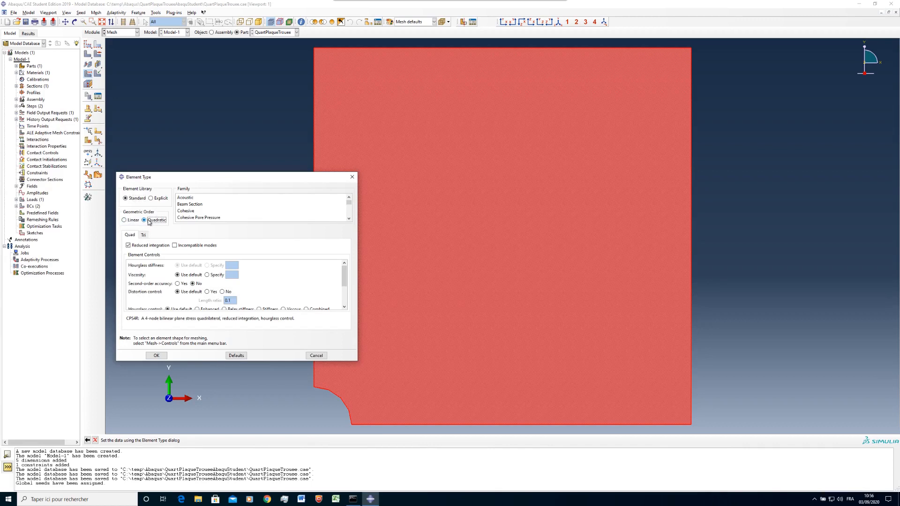
pyautogui.click(127, 245)
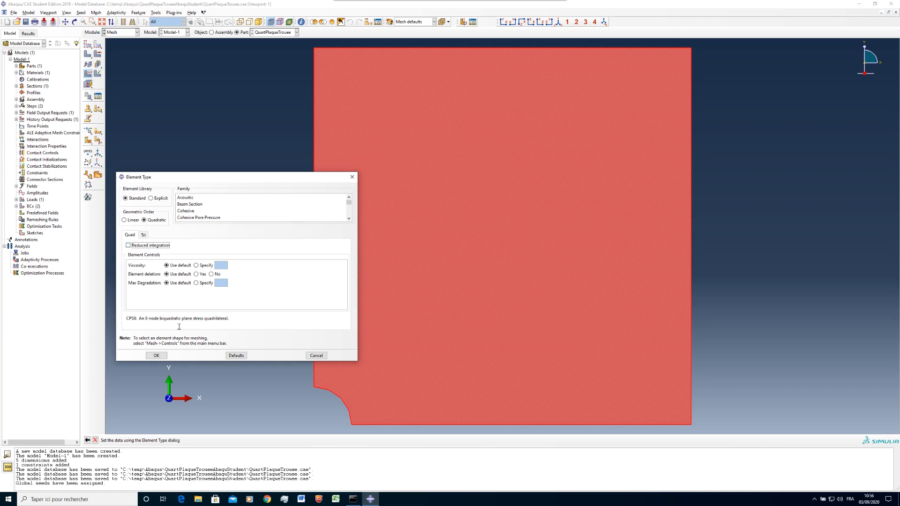
pyautogui.moveTo(139, 320); pyautogui.dragTo(230, 320)
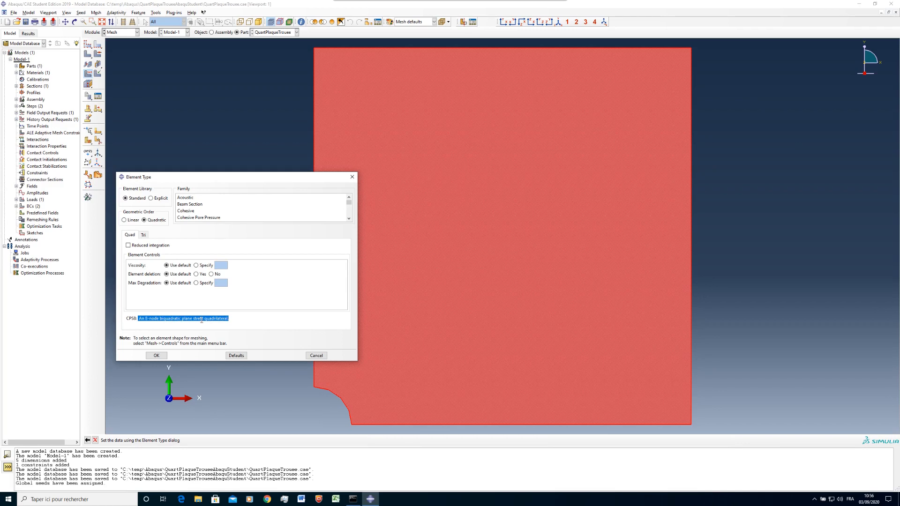
pyautogui.click(240, 320)
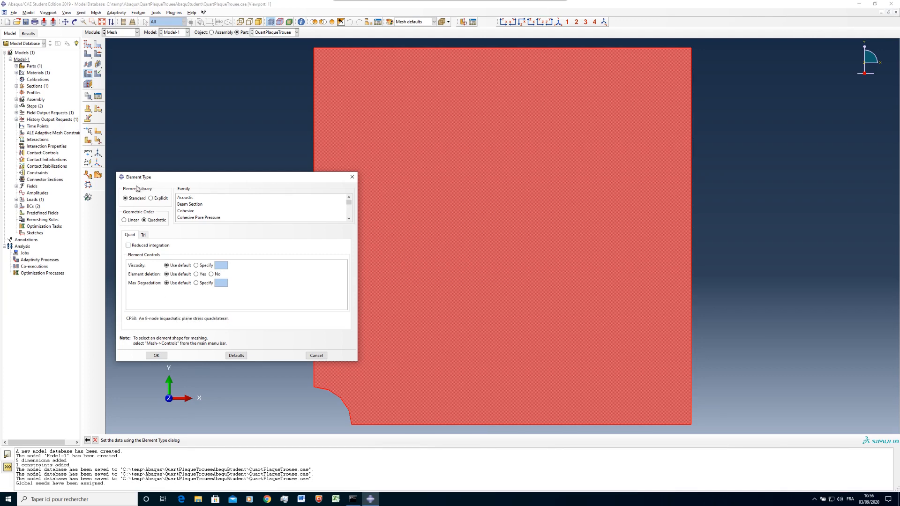
pyautogui.click(157, 356)
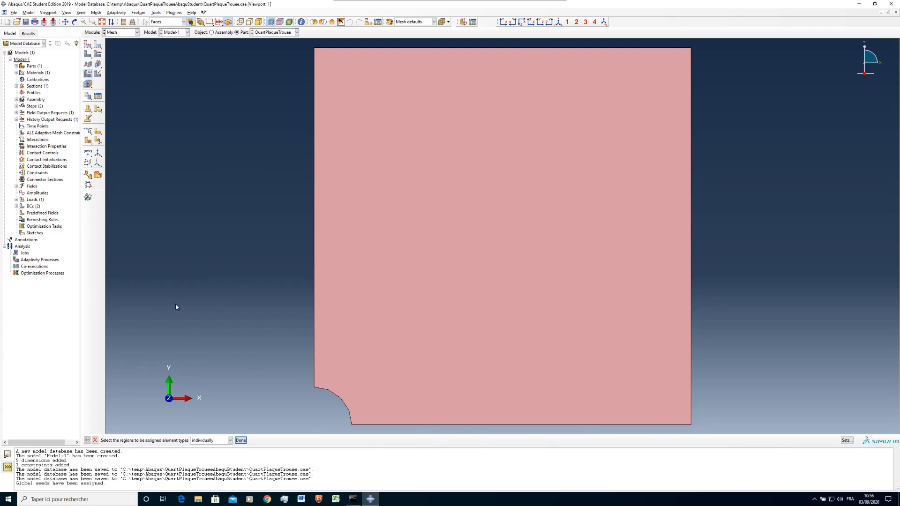
# Set the mesh controls to Quad element shape with the Free technique and mesh the part
pyautogui.click(98, 55)
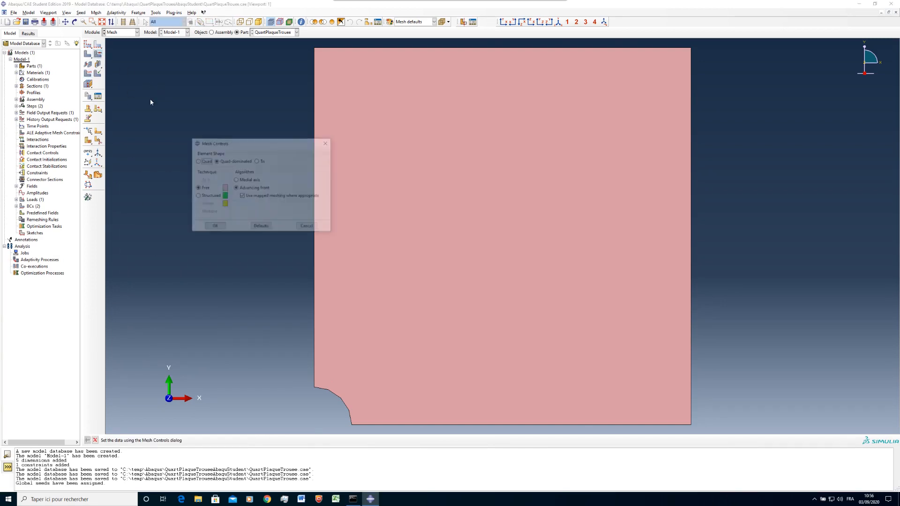
pyautogui.moveTo(218, 143); pyautogui.dragTo(190, 144)
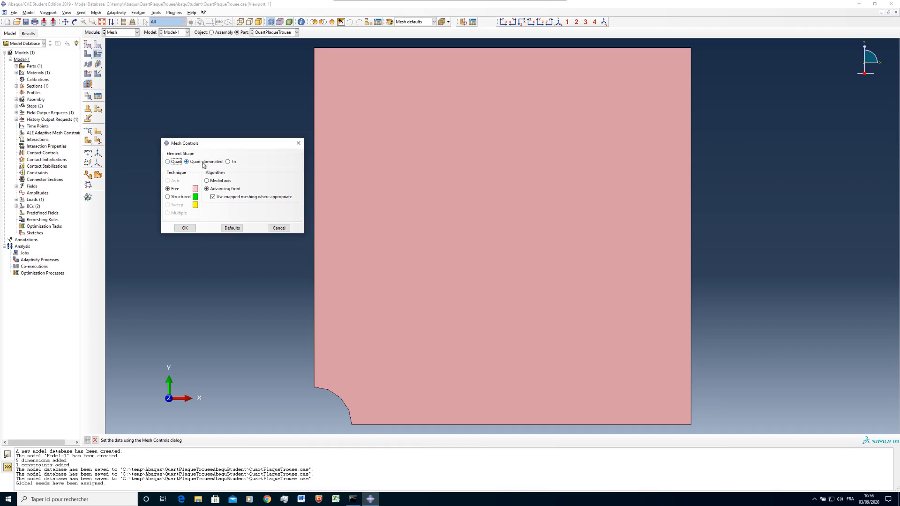
pyautogui.click(168, 161)
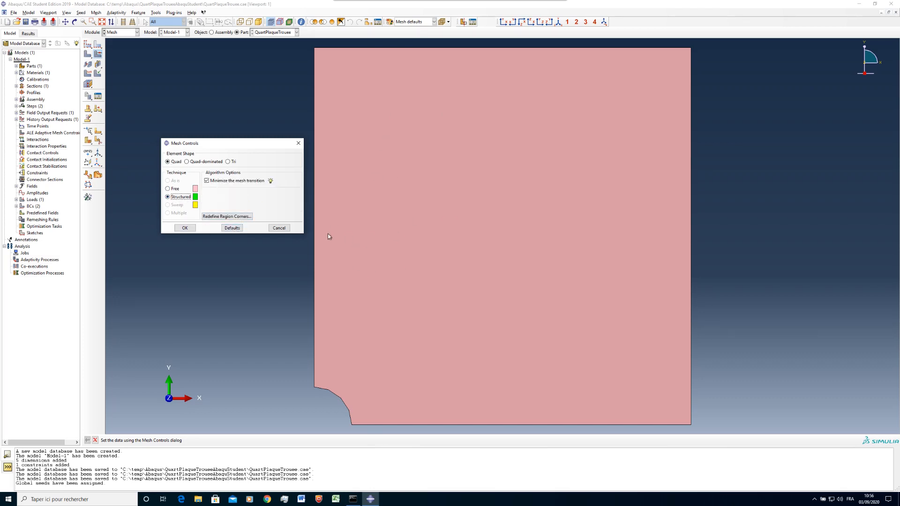
pyautogui.click(168, 189)
pyautogui.click(184, 228)
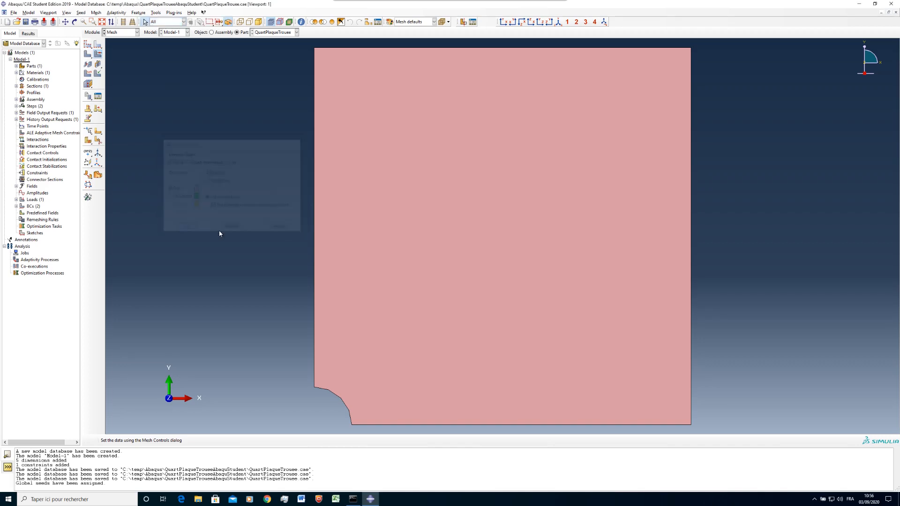
pyautogui.click(88, 55)
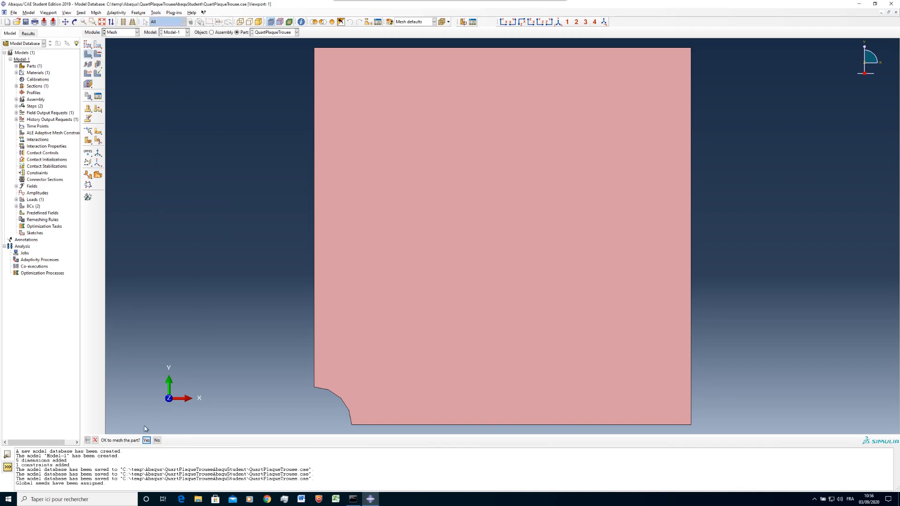
pyautogui.click(146, 440)
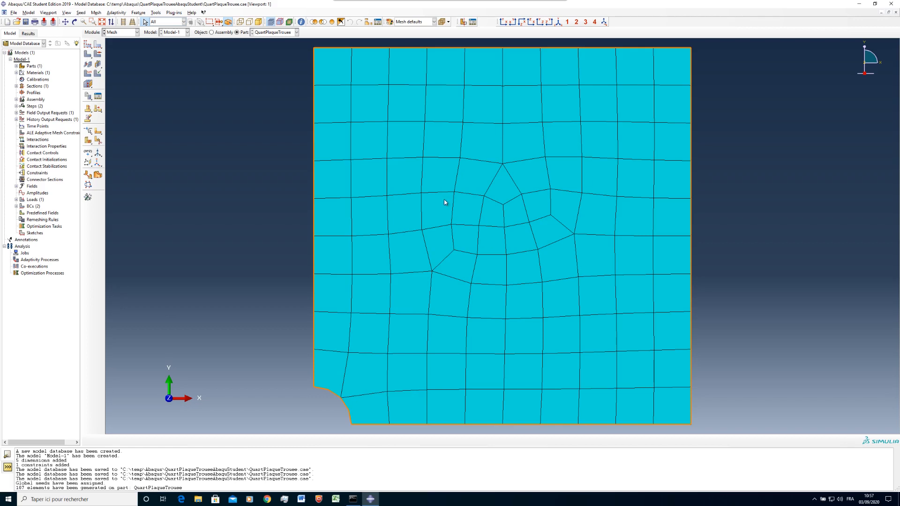
# Change the quad mesh controls to the Structured technique, delete the invalidated mesh and remesh the part
pyautogui.click(97, 54)
pyautogui.click(181, 197)
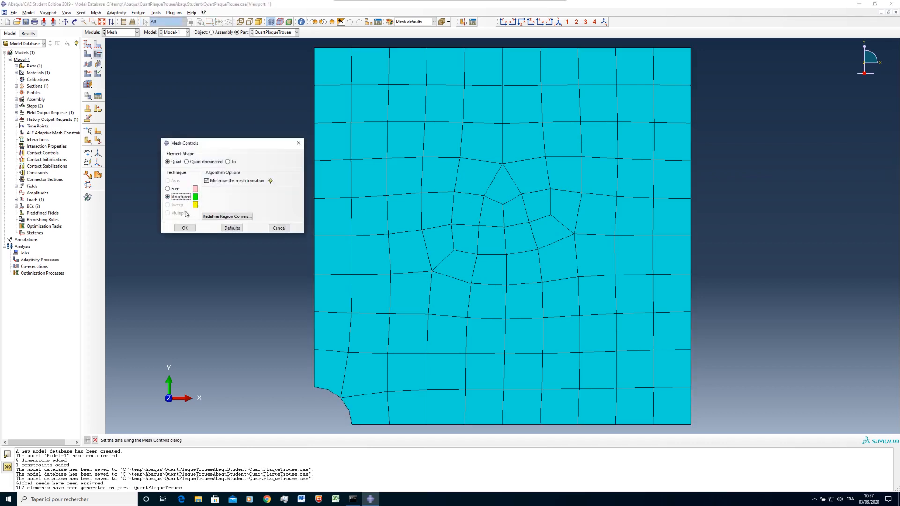
pyautogui.click(185, 228)
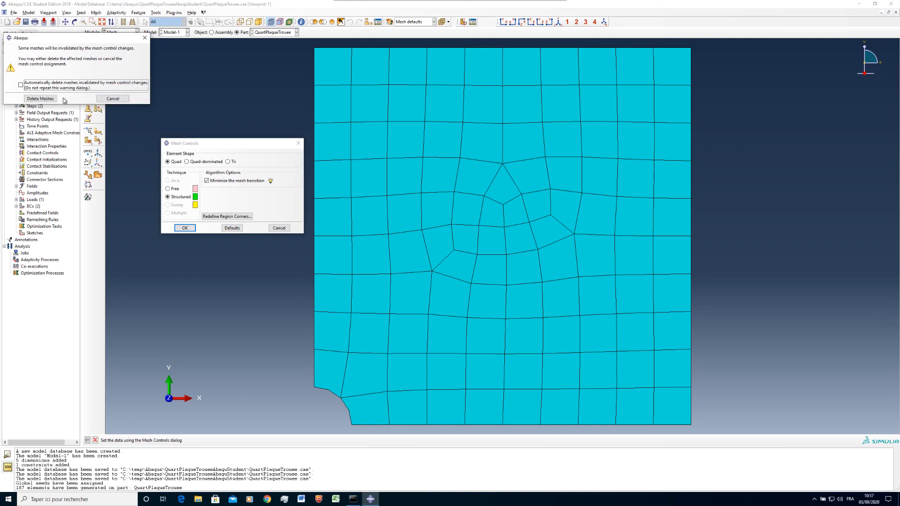
pyautogui.click(34, 87)
pyautogui.click(40, 98)
pyautogui.click(88, 54)
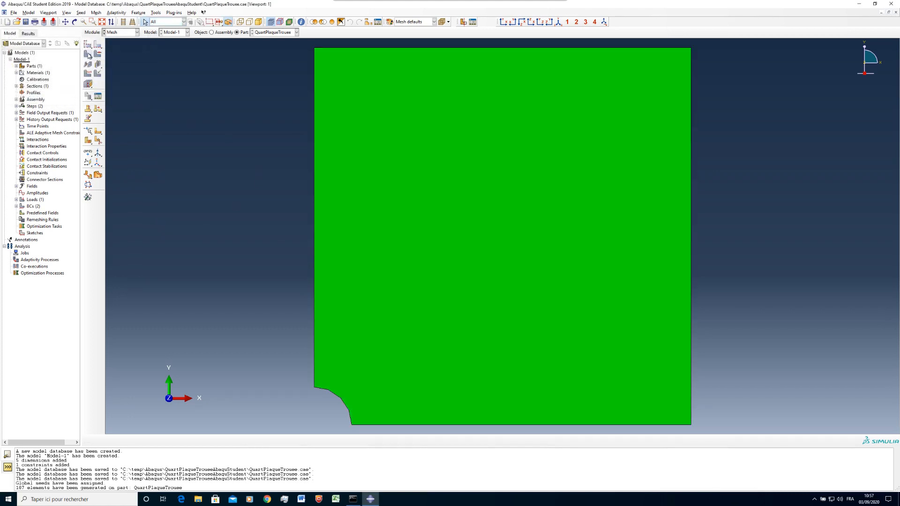
pyautogui.middleClick(356, 196)
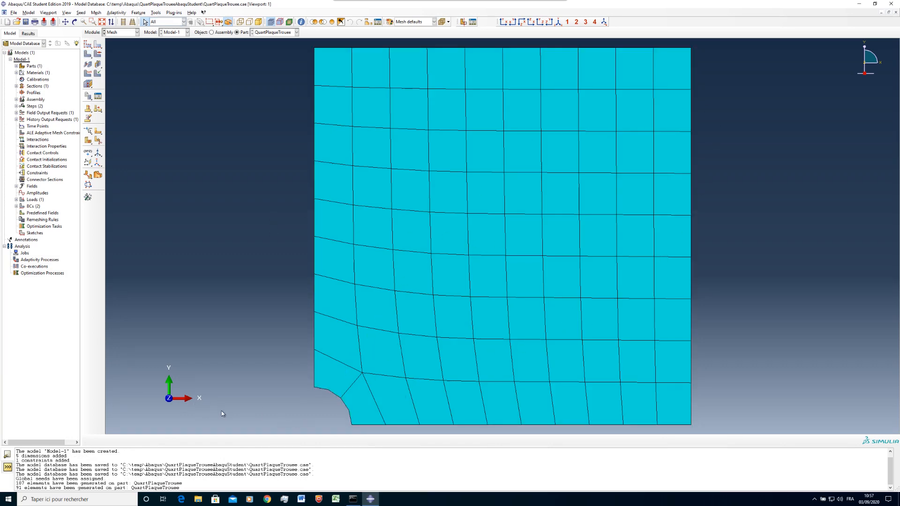
# Query the mesh of the entire part for its node and element counts and element type
pyautogui.moveTo(16, 488); pyautogui.dragTo(138, 491)
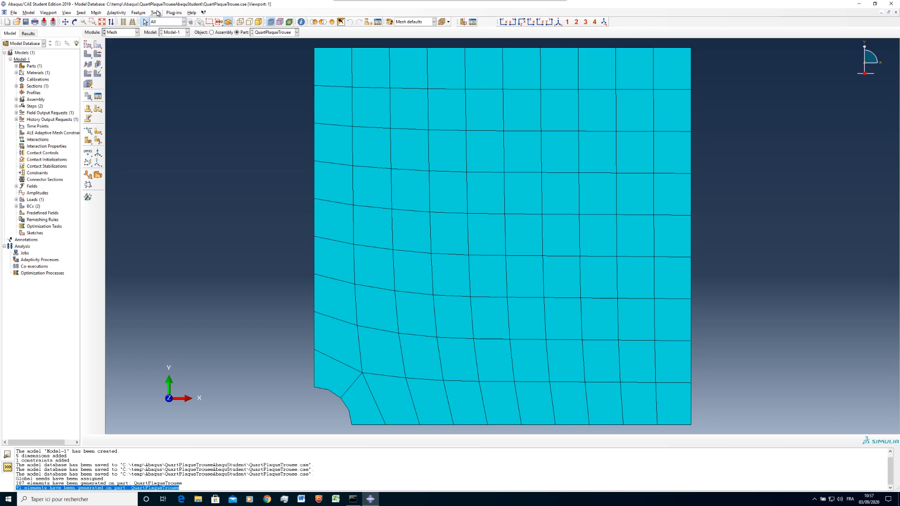
pyautogui.click(156, 13)
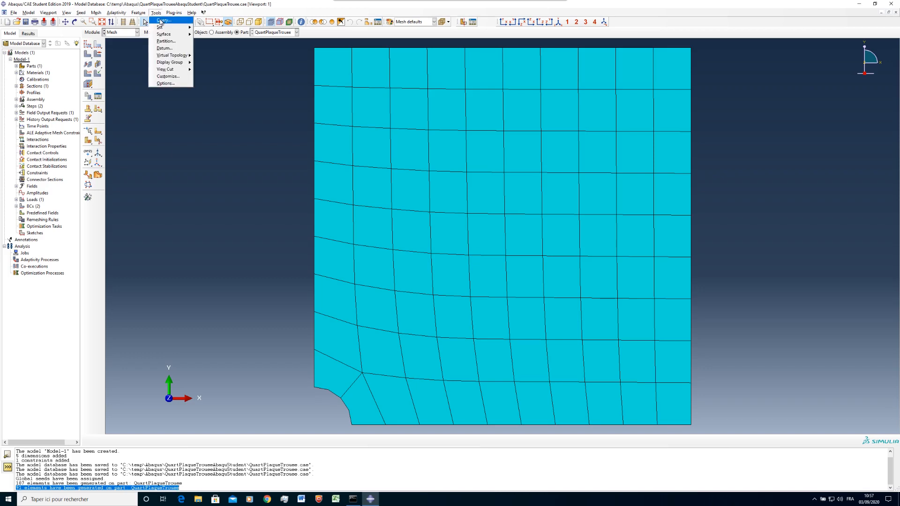
pyautogui.click(164, 20)
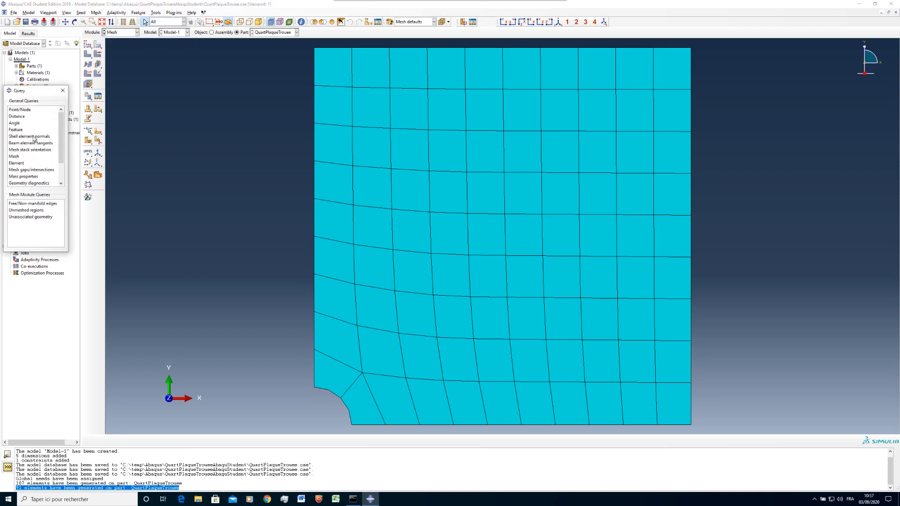
pyautogui.click(15, 156)
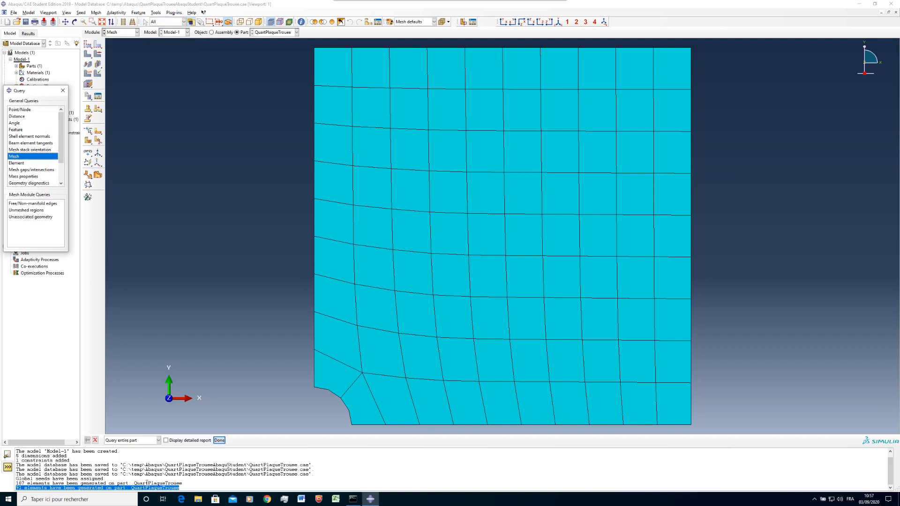
pyautogui.click(219, 441)
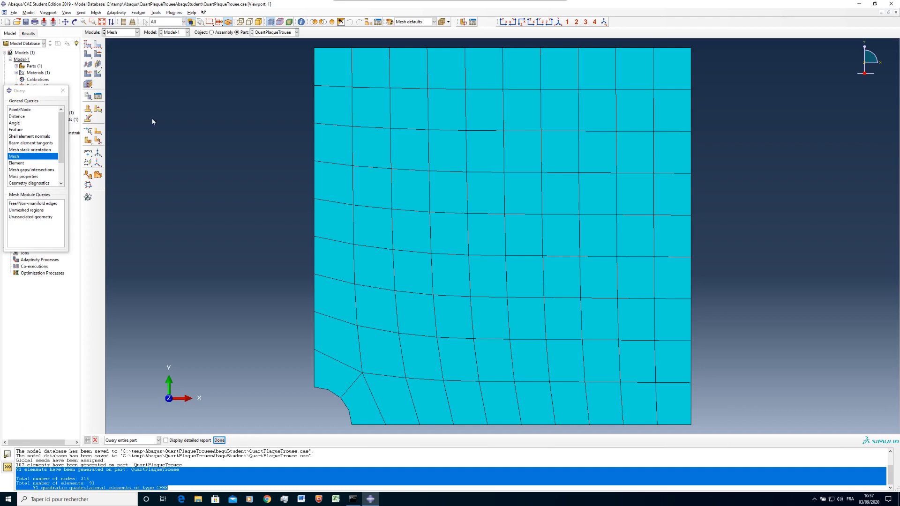
pyautogui.click(63, 91)
# In the Job module, create a full analysis job named 314_structure from Model-1 with the default settings
pyautogui.click(123, 33)
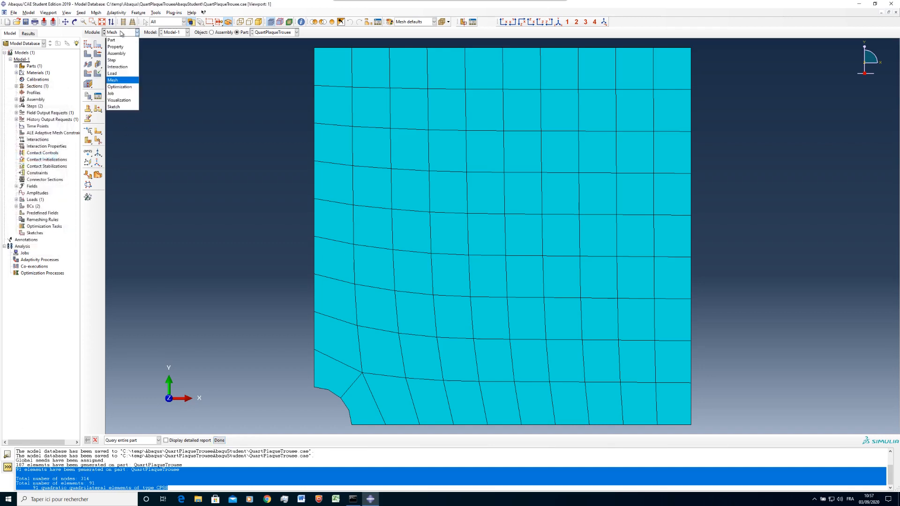
pyautogui.click(121, 94)
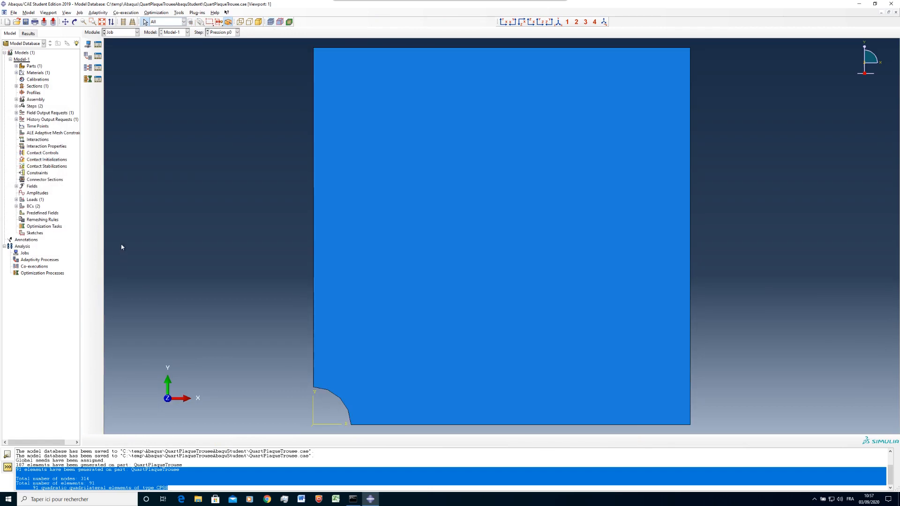
pyautogui.click(88, 44)
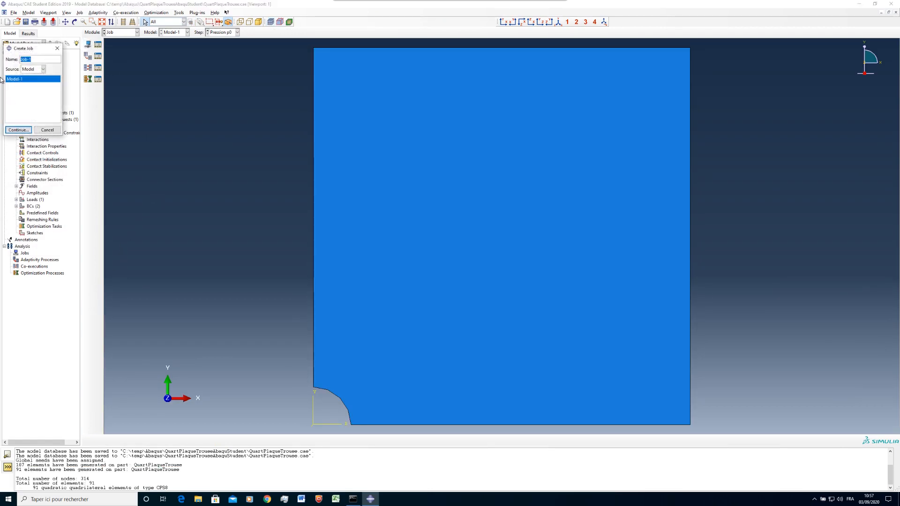
pyautogui.moveTo(20, 50); pyautogui.dragTo(163, 140)
pyautogui.write('314_structure')
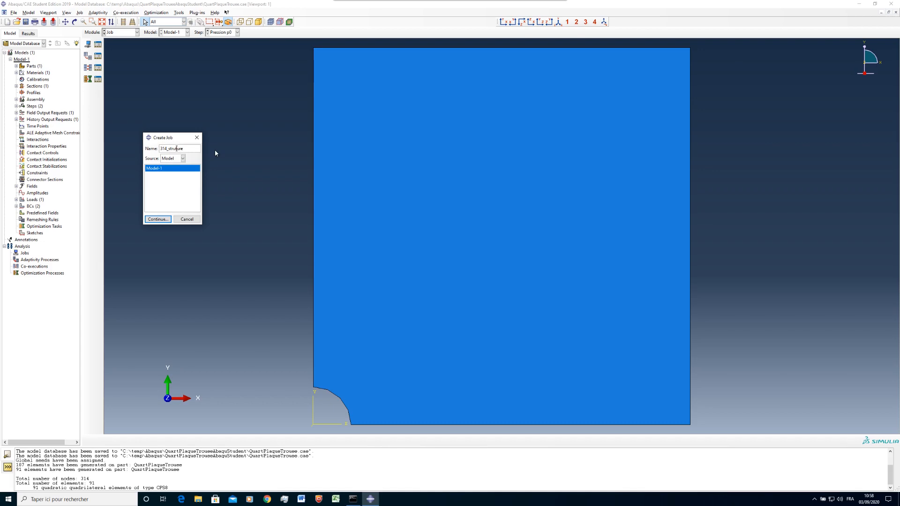
pyautogui.write('c')
pyautogui.click(158, 219)
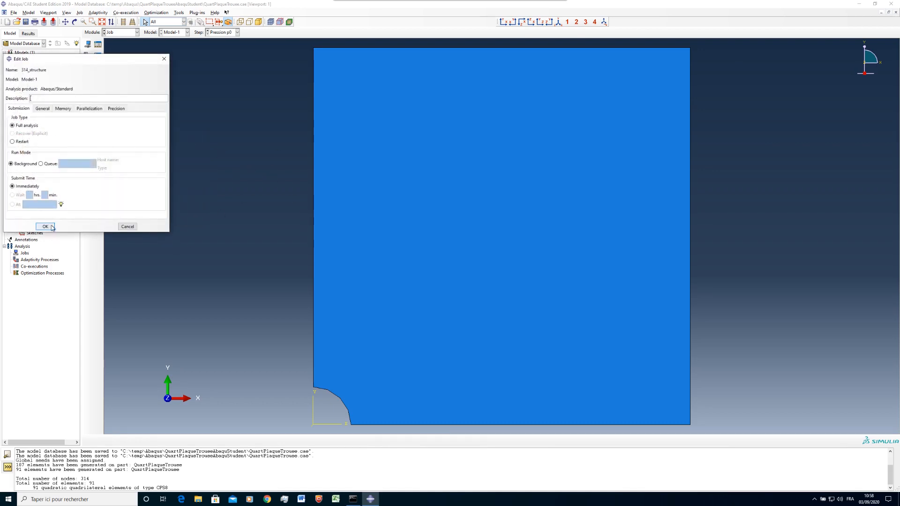
pyautogui.click(46, 227)
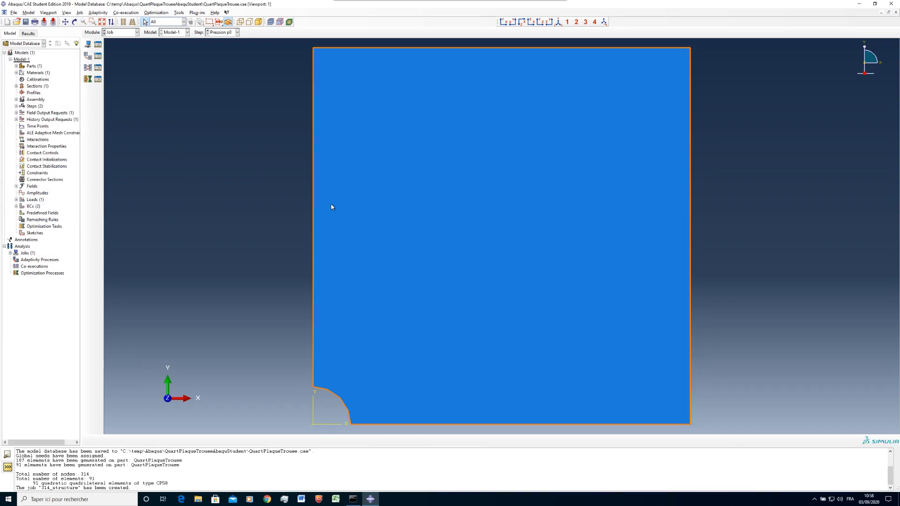
# Submit the 314_structure job, follow its messages until it finishes, and open its results with the output database listed
pyautogui.click(97, 44)
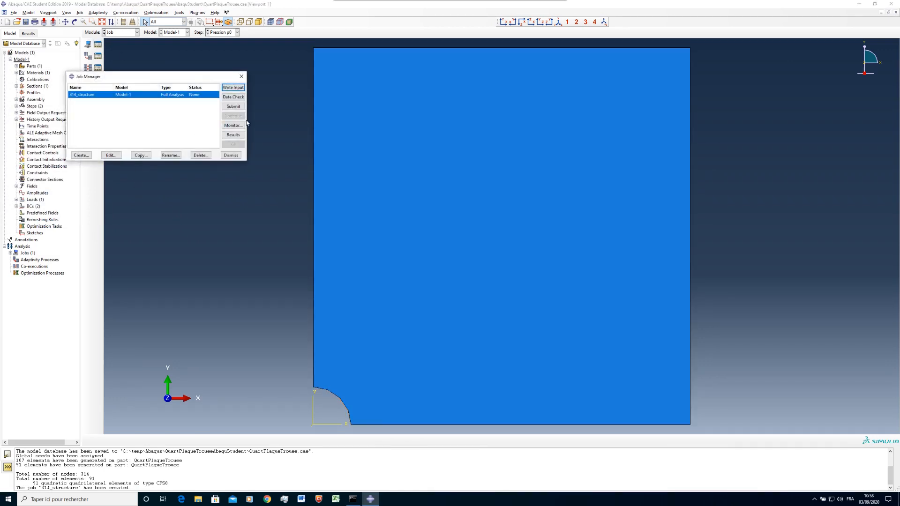
pyautogui.click(233, 106)
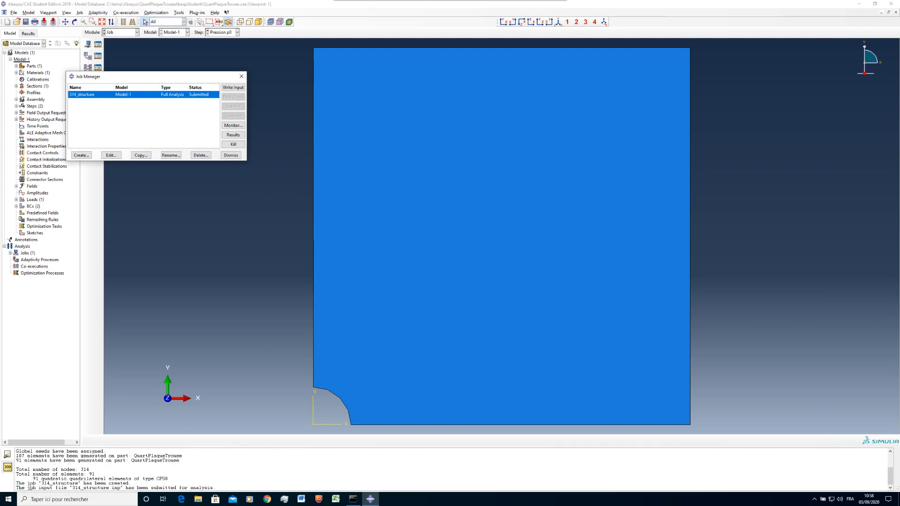
pyautogui.moveTo(127, 483); pyautogui.dragTo(224, 488)
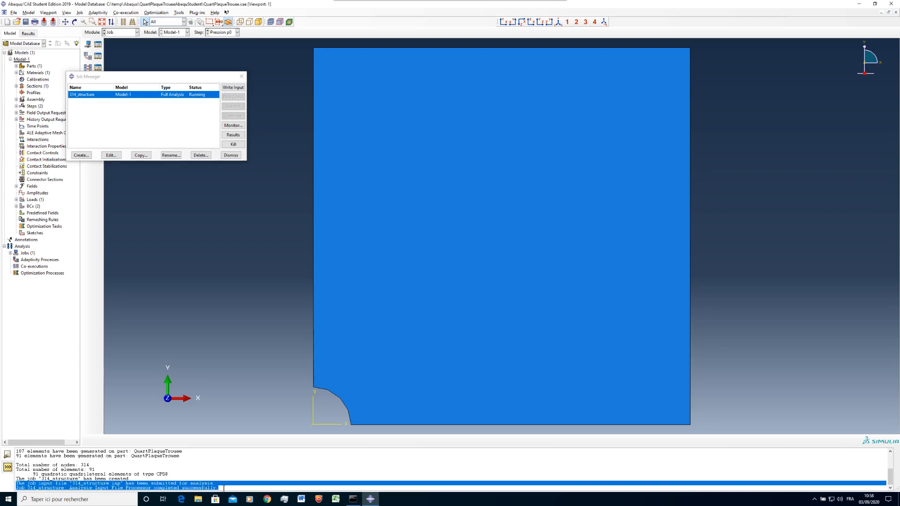
pyautogui.click(202, 487)
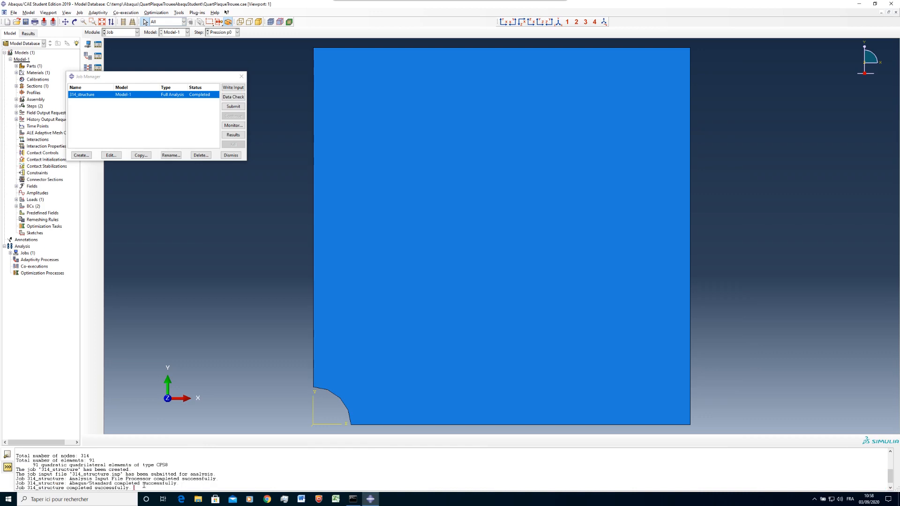
pyautogui.click(233, 134)
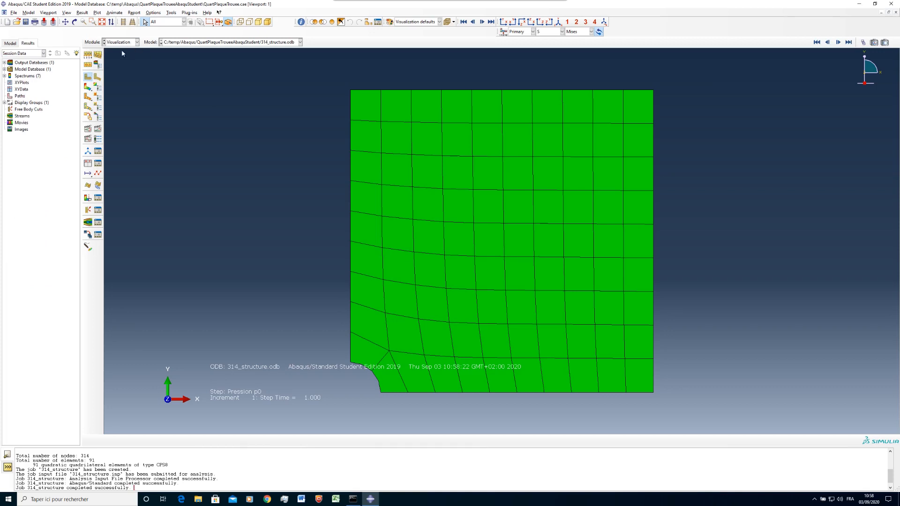
pyautogui.click(4, 62)
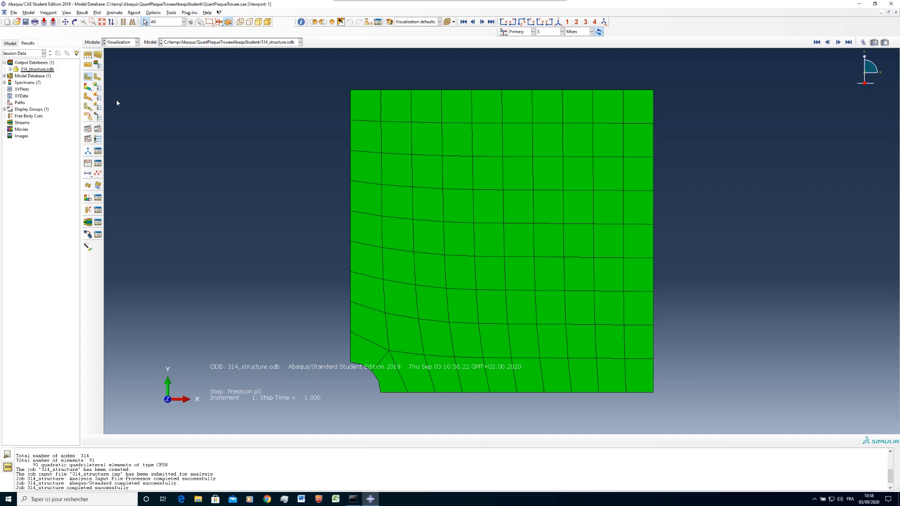
# Plot the Mises stress contours on the deformed shape, on both shapes together, and finally on the undeformed shape
pyautogui.click(87, 90)
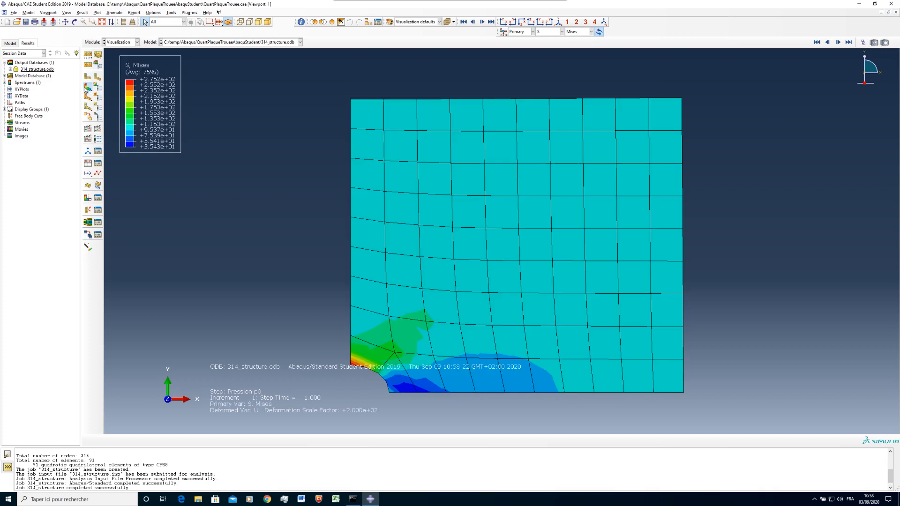
pyautogui.moveTo(87, 89); pyautogui.dragTo(119, 89)
pyautogui.click(630, 157)
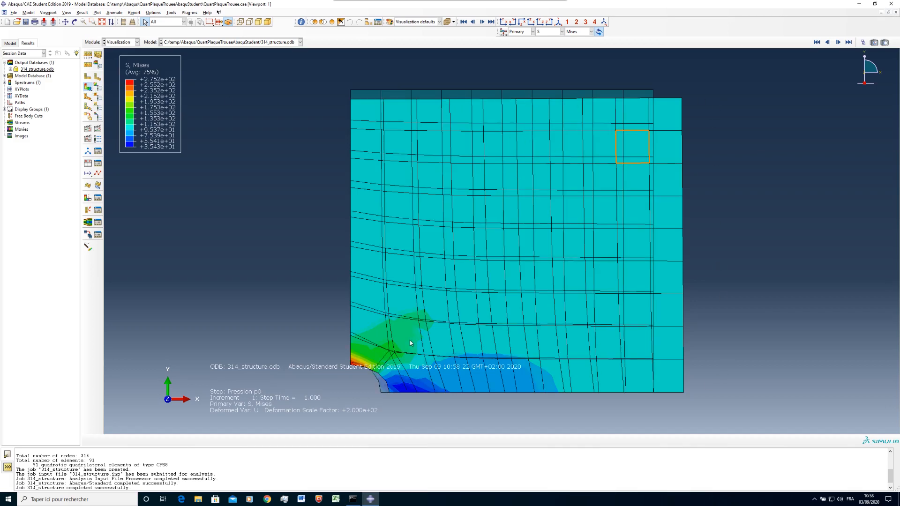
pyautogui.click(530, 101)
pyautogui.click(87, 87)
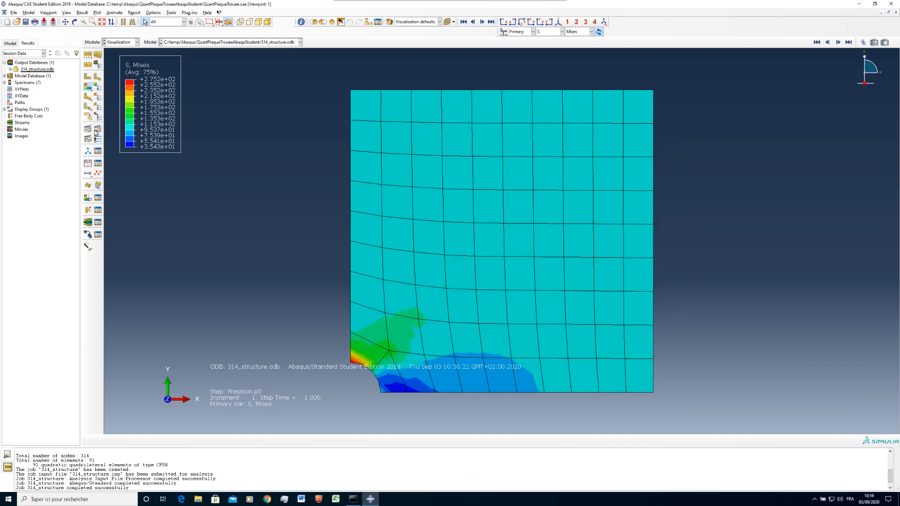
# Display the contours of strain E and of displacement U magnitude on the undeformed plate
pyautogui.click(545, 33)
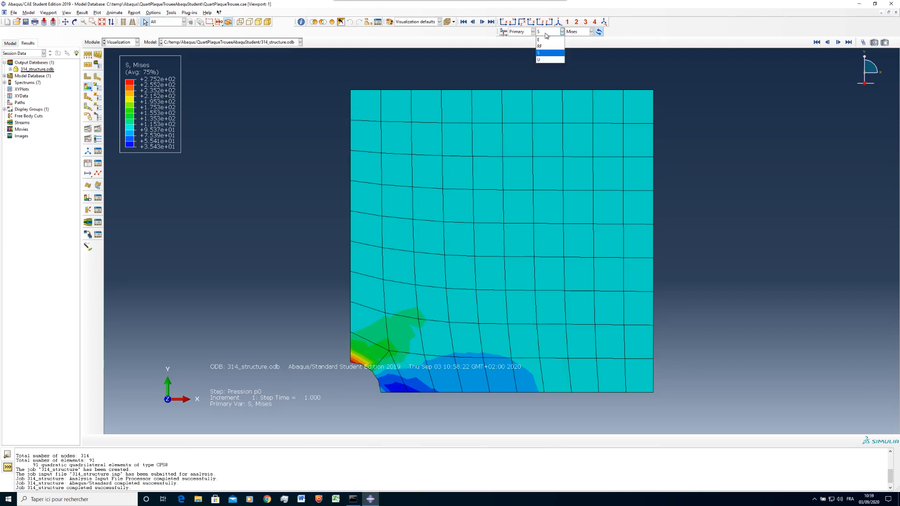
pyautogui.click(542, 40)
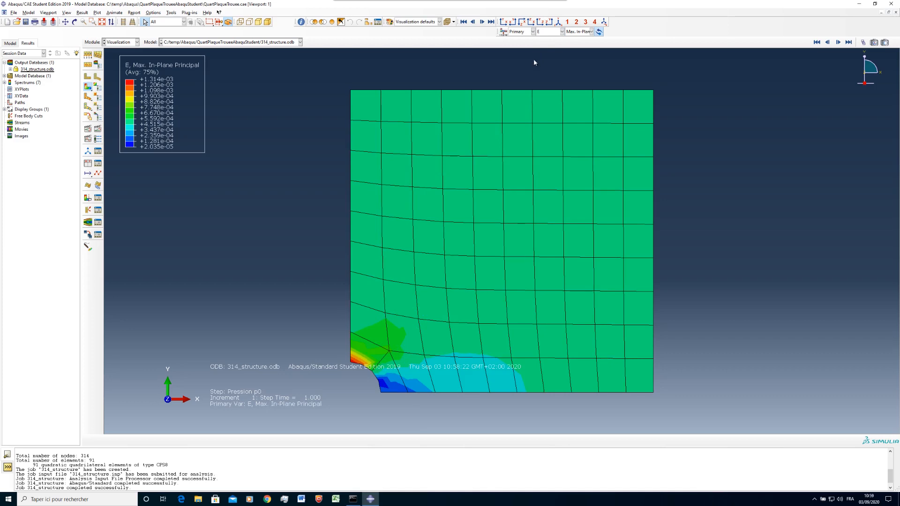
pyautogui.click(549, 32)
pyautogui.click(549, 59)
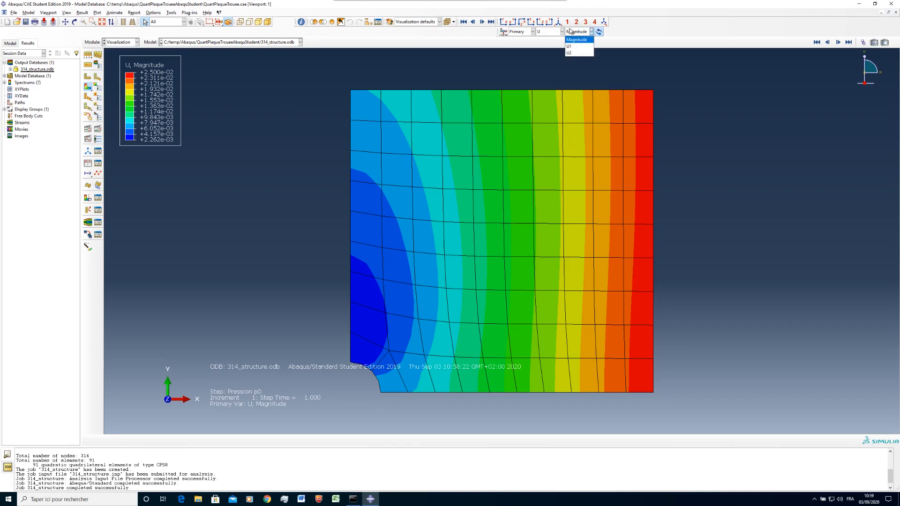
# Return the contour variable to stress S and display its S11 and S22 components in turn
pyautogui.click(546, 32)
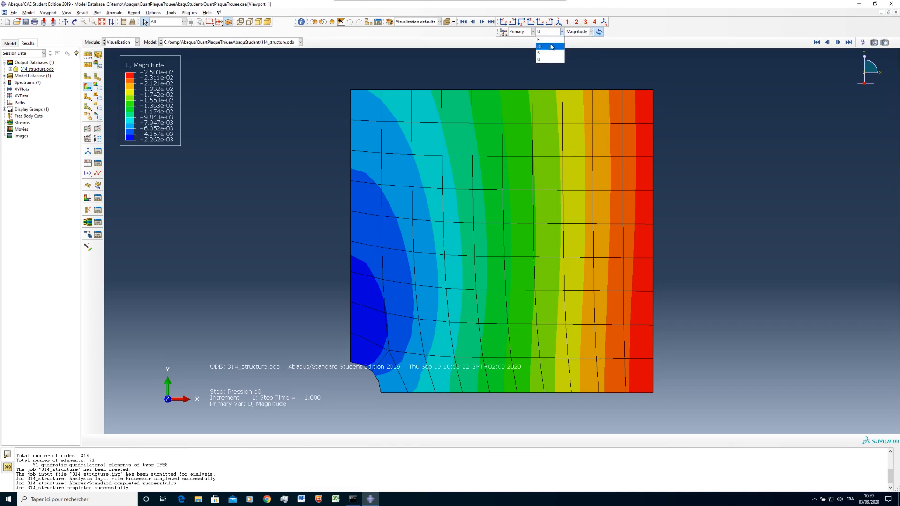
pyautogui.click(547, 53)
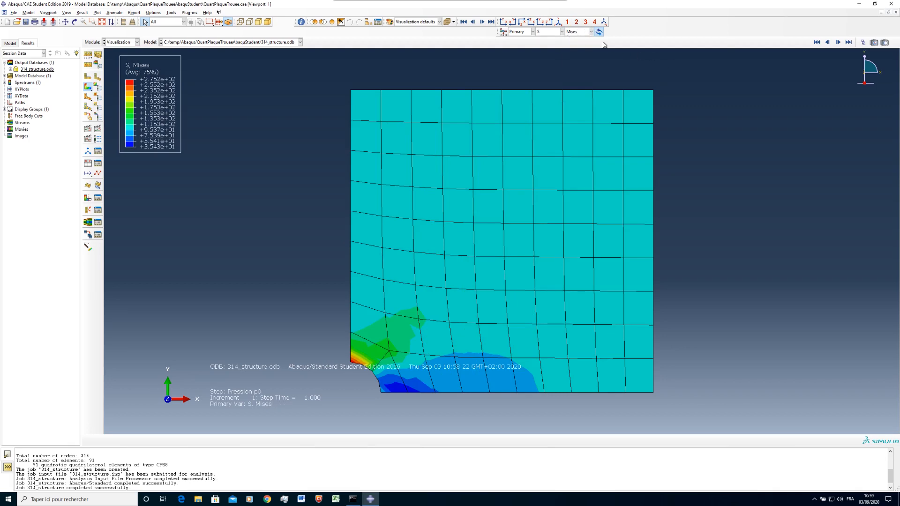
pyautogui.click(579, 32)
pyautogui.click(582, 124)
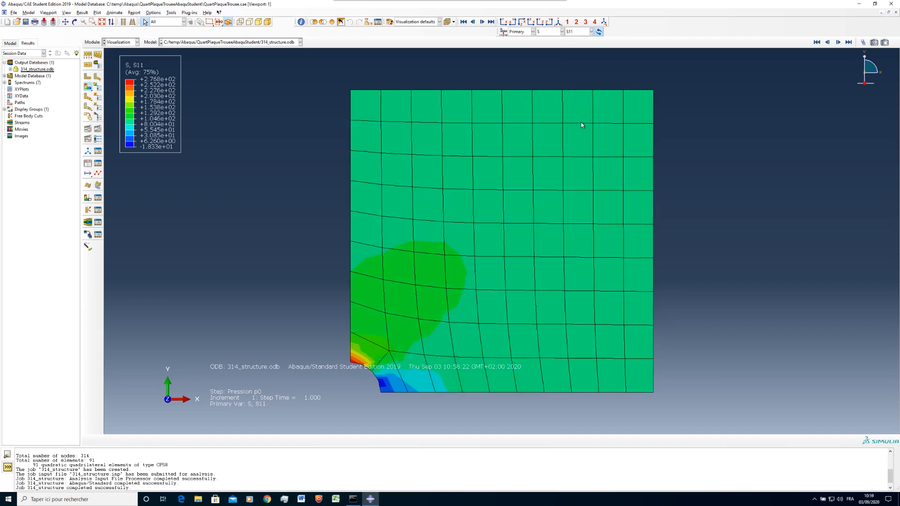
pyautogui.click(578, 32)
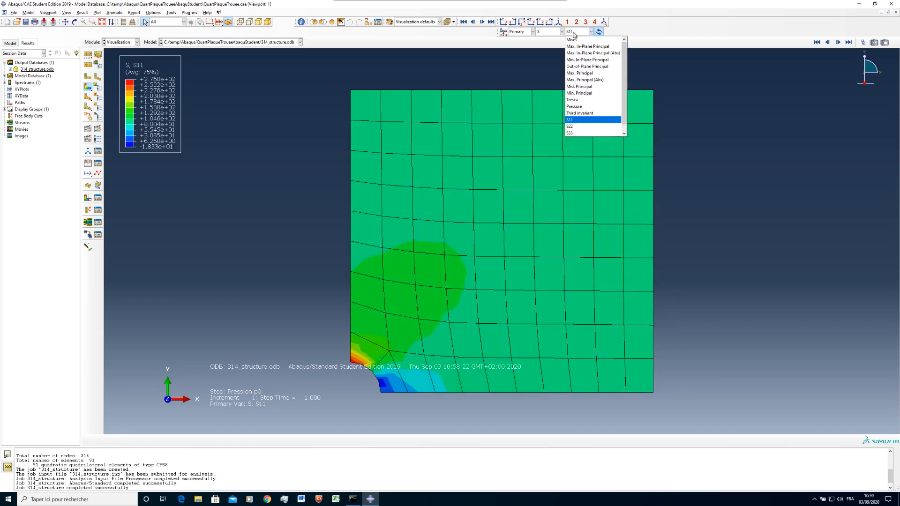
pyautogui.click(580, 127)
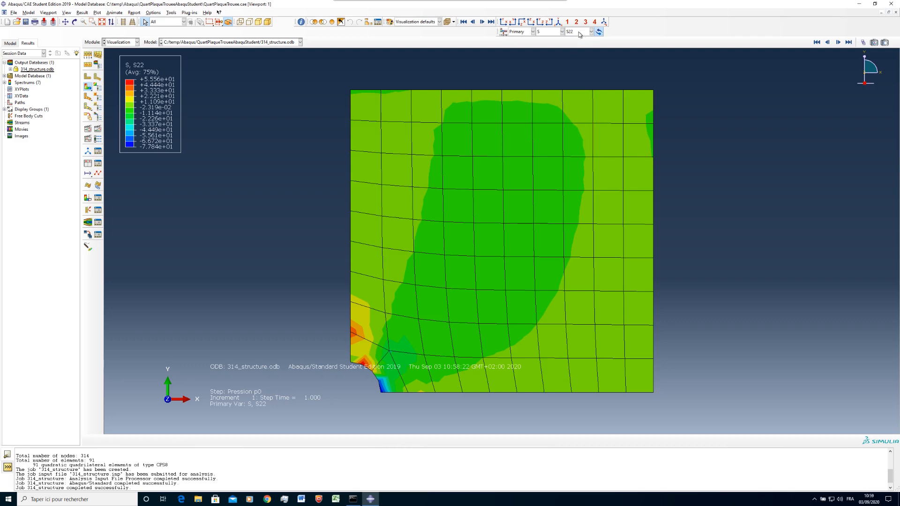
# Display the contours of the stress components S33 and S12 in turn
pyautogui.click(579, 32)
pyautogui.click(578, 132)
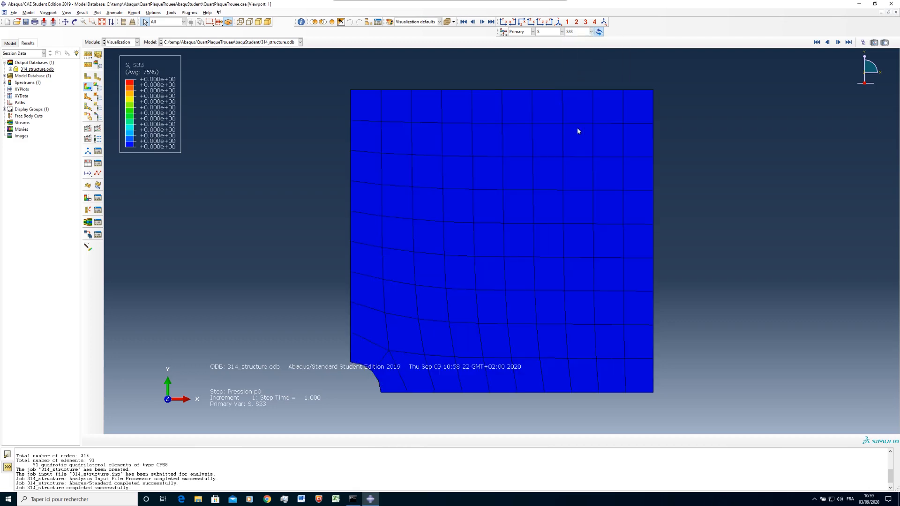
pyautogui.click(578, 32)
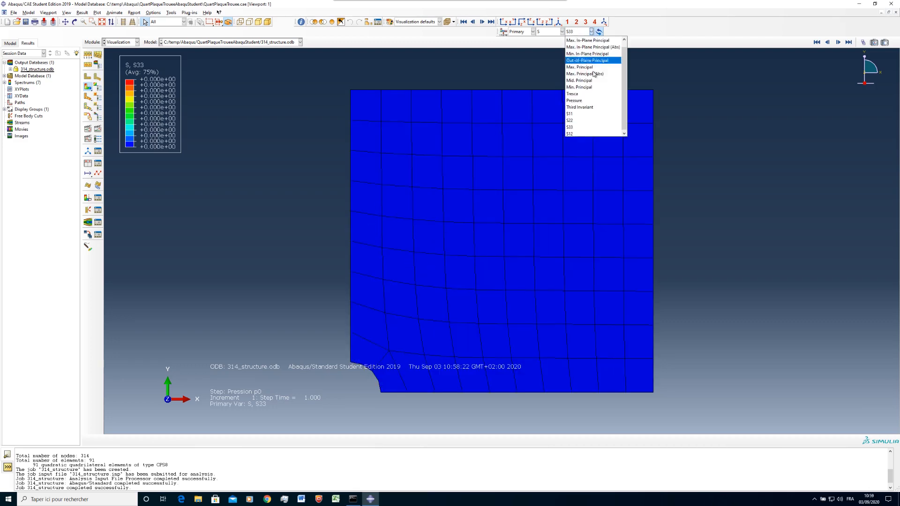
pyautogui.click(580, 137)
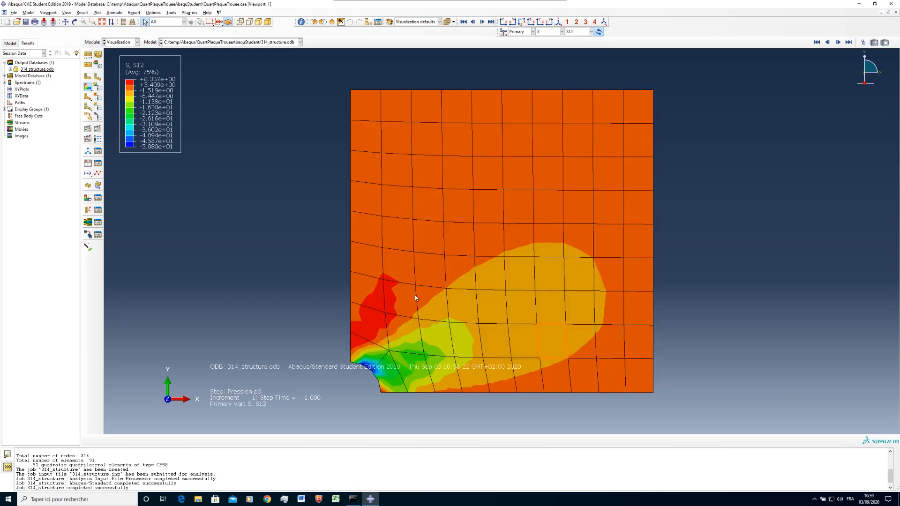
# Display the contours of stress component S11, then return the contour variable to Mises stress
pyautogui.click(591, 31)
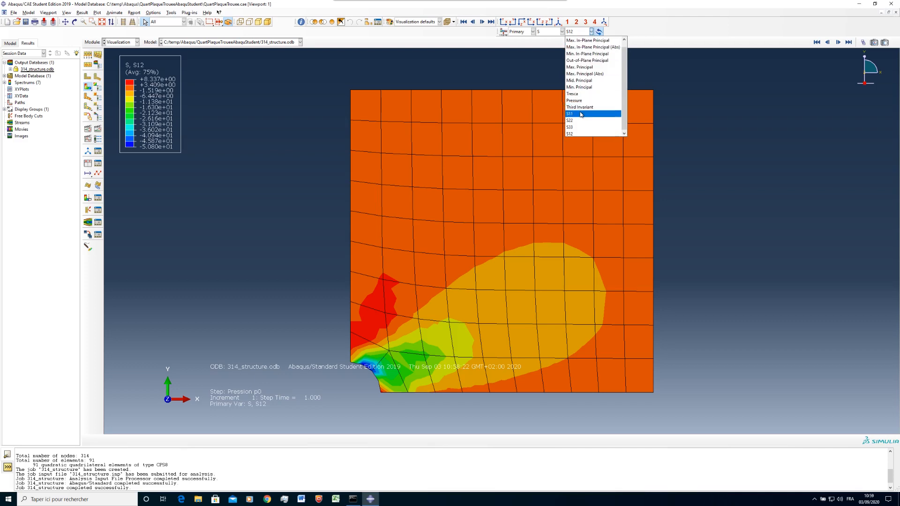
pyautogui.click(570, 114)
pyautogui.click(574, 32)
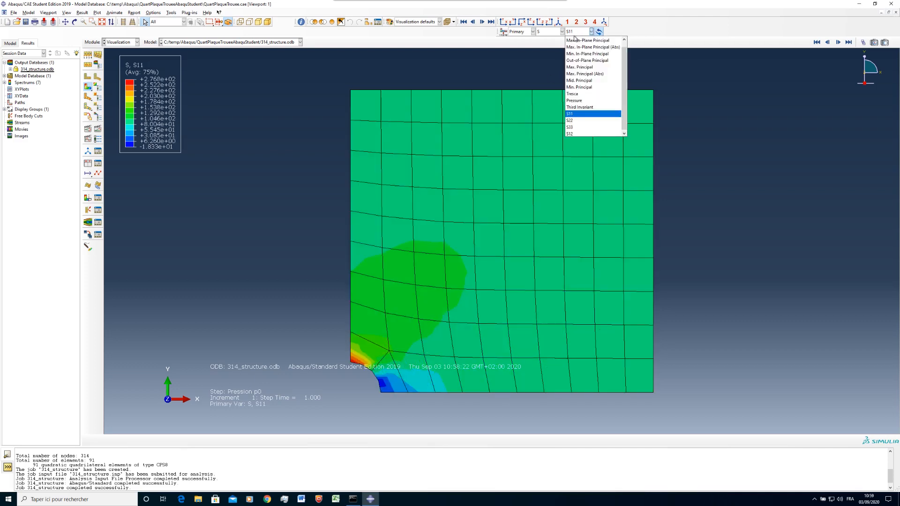
pyautogui.click(575, 39)
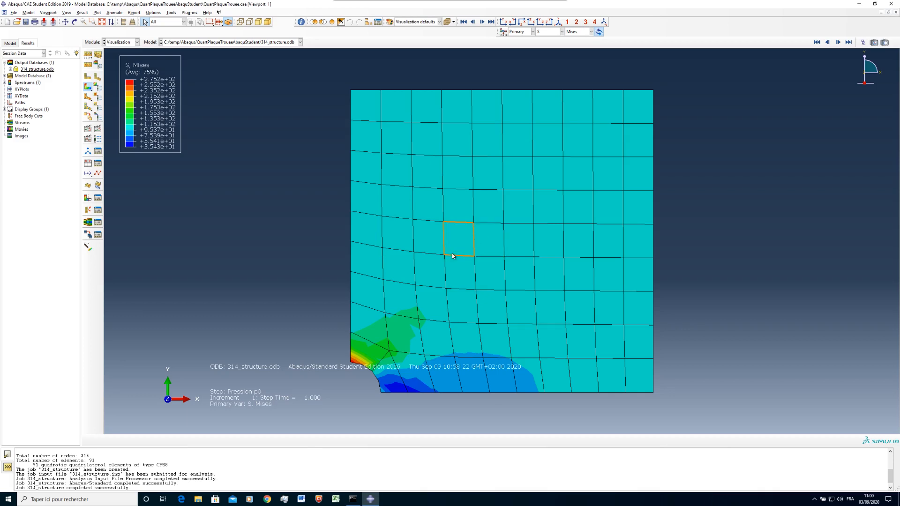
# Reseed the part with an approximate global size of 3, deleting the existing mesh, and mesh it again
pyautogui.click(121, 43)
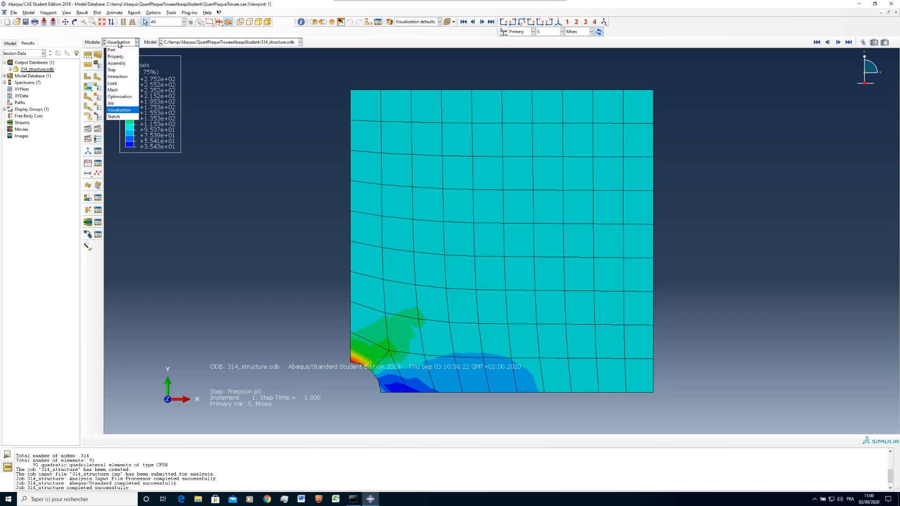
pyautogui.click(121, 90)
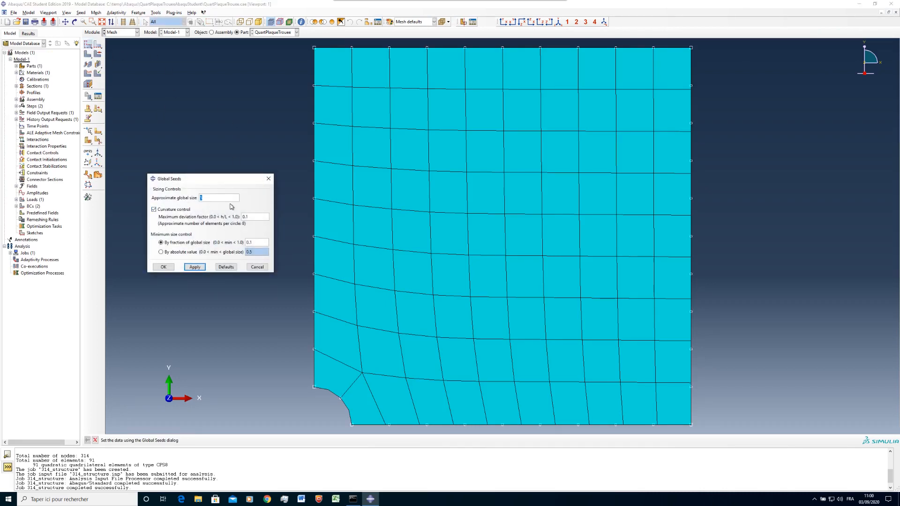
pyautogui.click(163, 267)
pyautogui.click(46, 104)
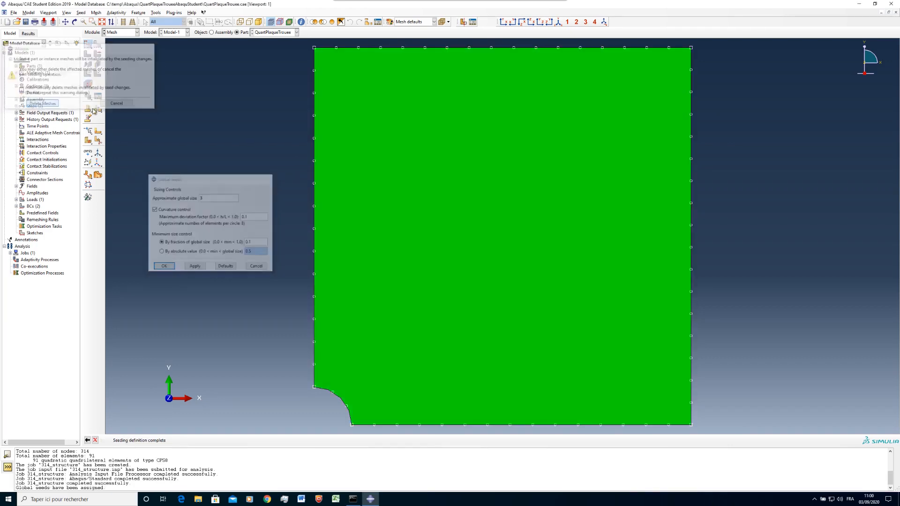
pyautogui.click(90, 55)
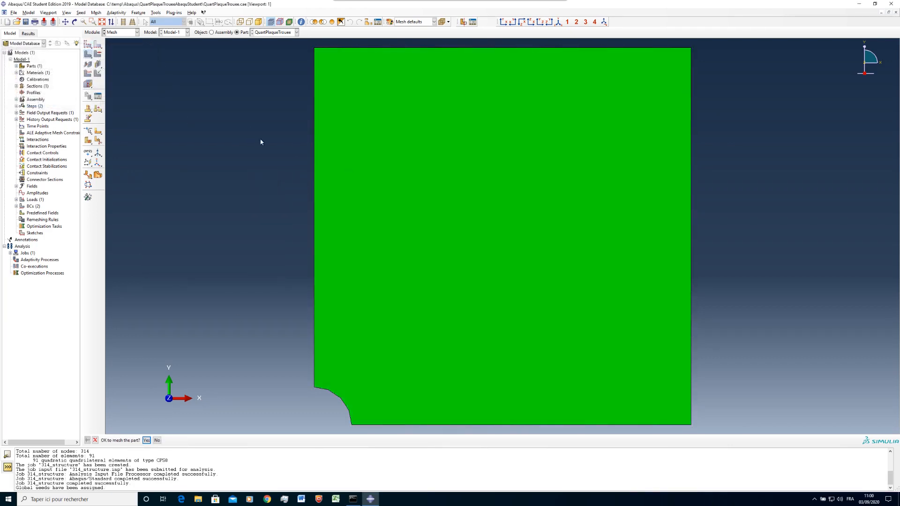
pyautogui.press('Return')
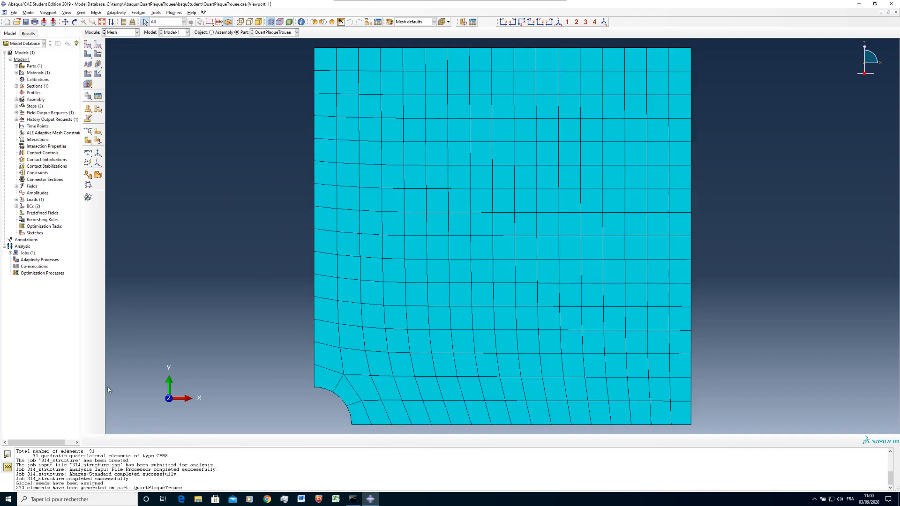
# Query the mesh of the entire part for its node and element counts
pyautogui.click(156, 13)
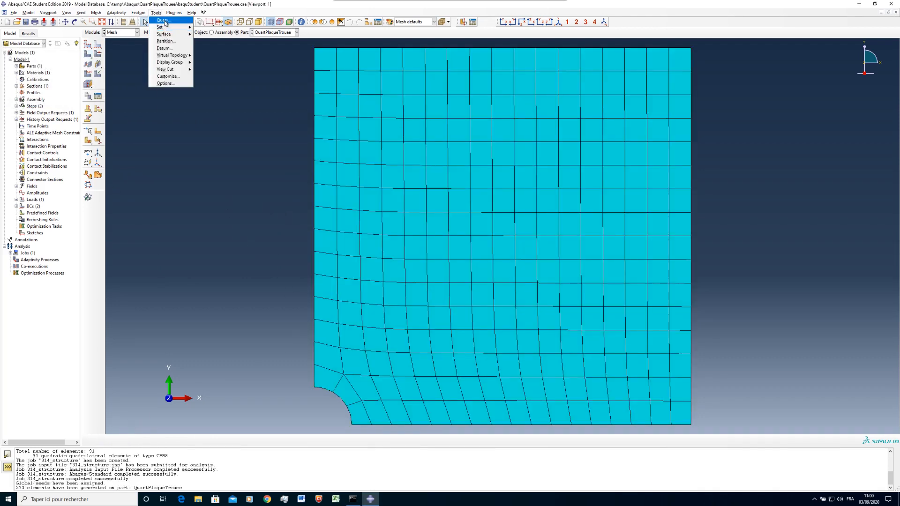
pyautogui.click(163, 20)
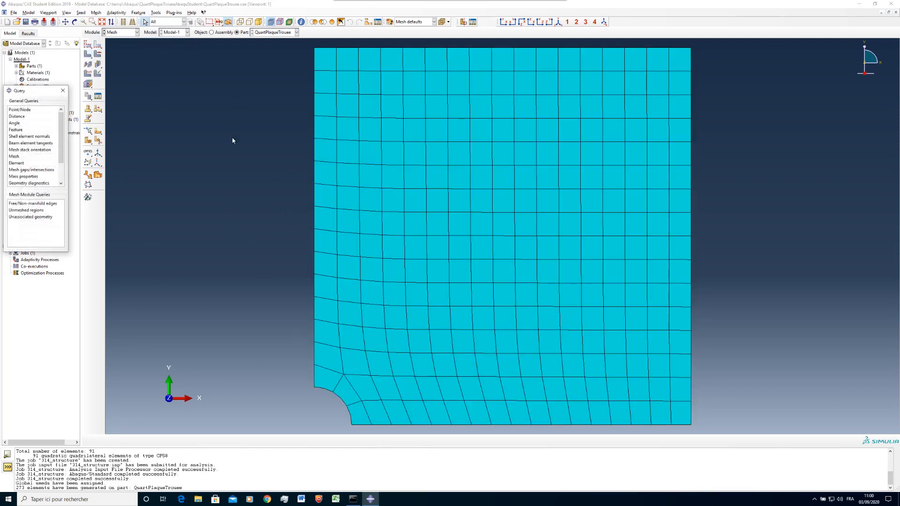
pyautogui.click(19, 156)
pyautogui.middleClick(205, 383)
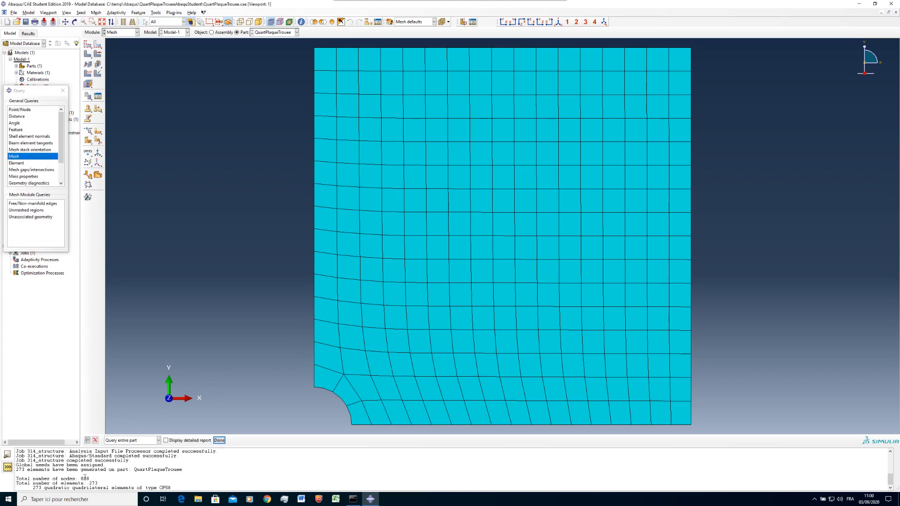
pyautogui.click(63, 90)
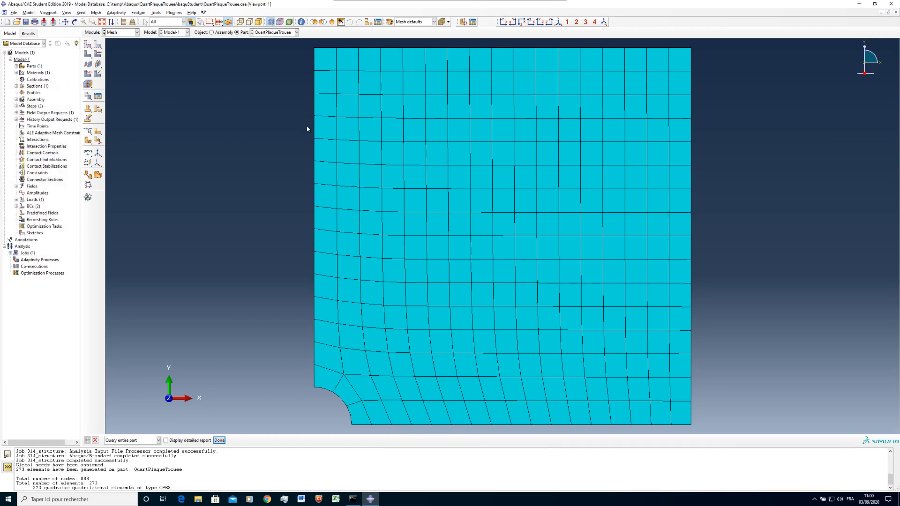
# Create a full-analysis job named 888_structured for Model-1 with the default settings
pyautogui.click(126, 32)
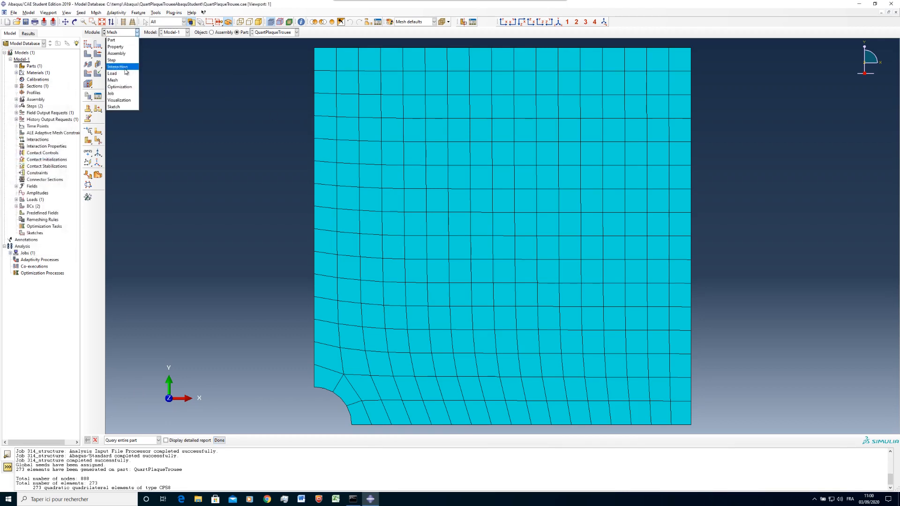
pyautogui.click(120, 94)
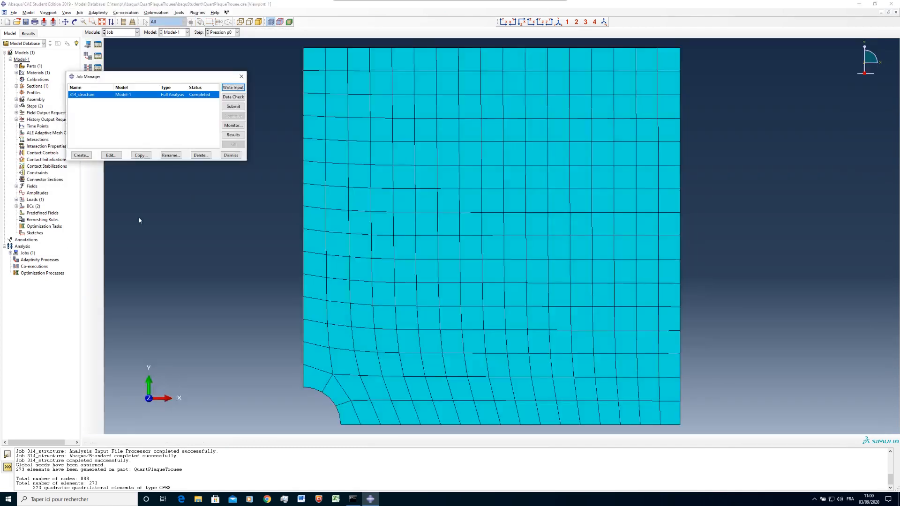
pyautogui.click(81, 155)
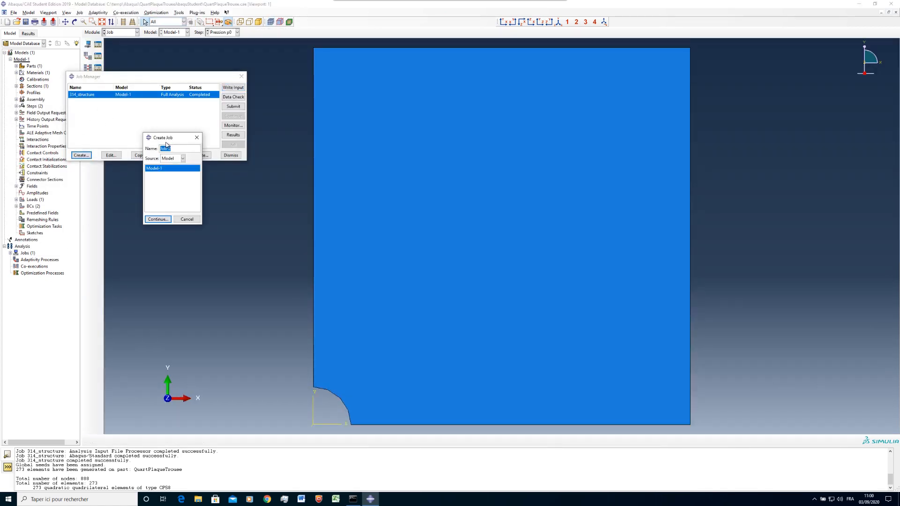
pyautogui.write('8')
pyautogui.click(158, 219)
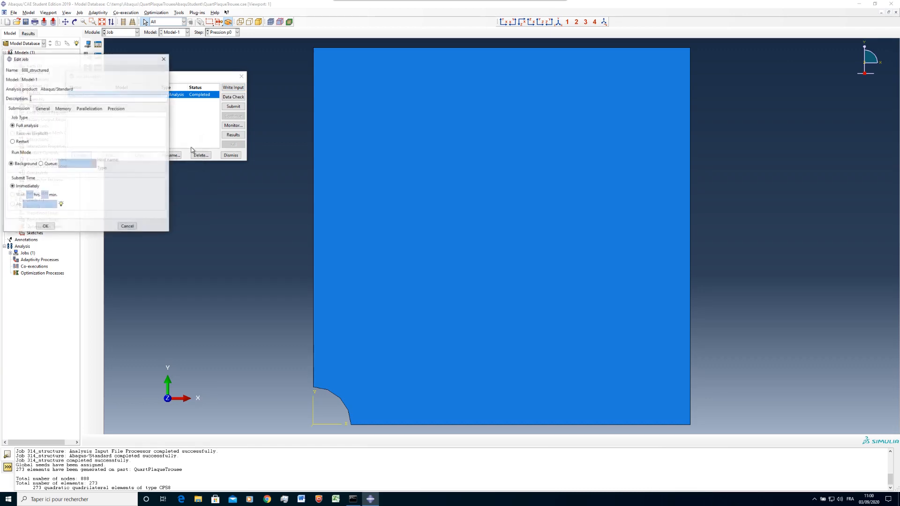
pyautogui.click(46, 226)
# Submit the 888_structured job and plot the Mises stress contours of its results
pyautogui.click(233, 106)
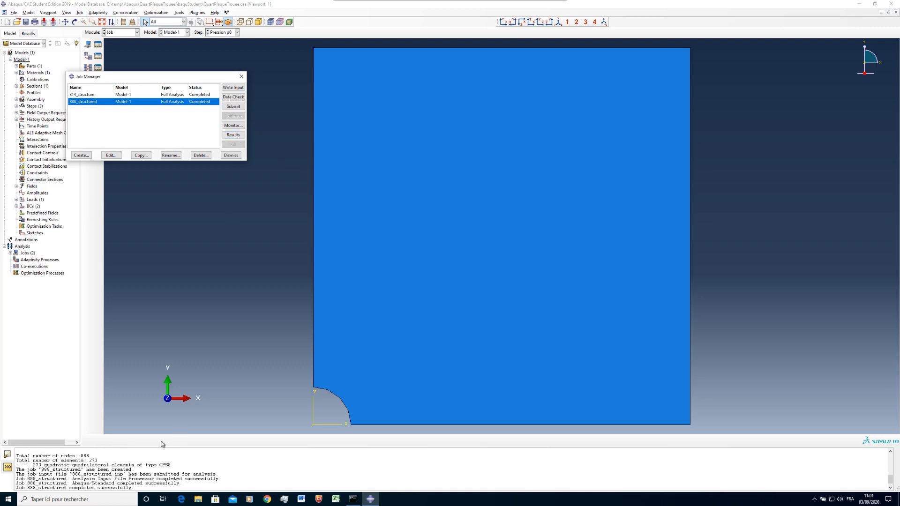
pyautogui.click(232, 135)
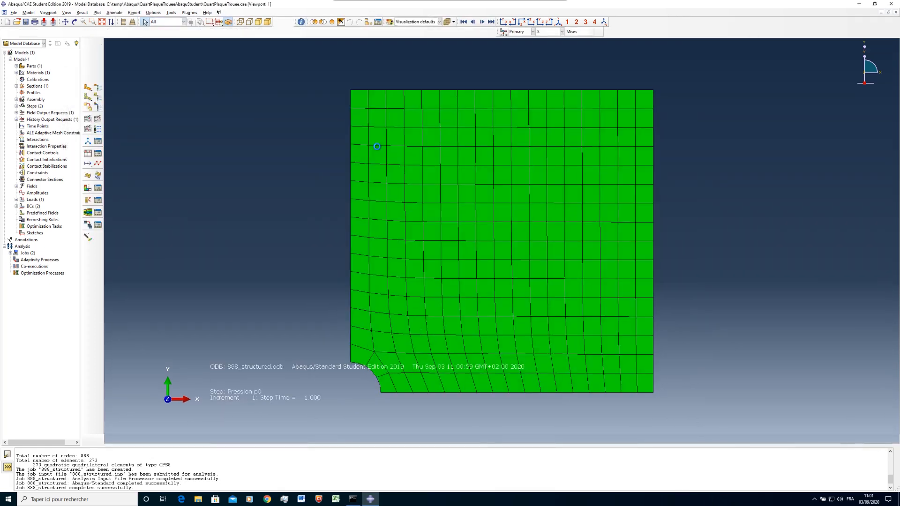
pyautogui.click(88, 87)
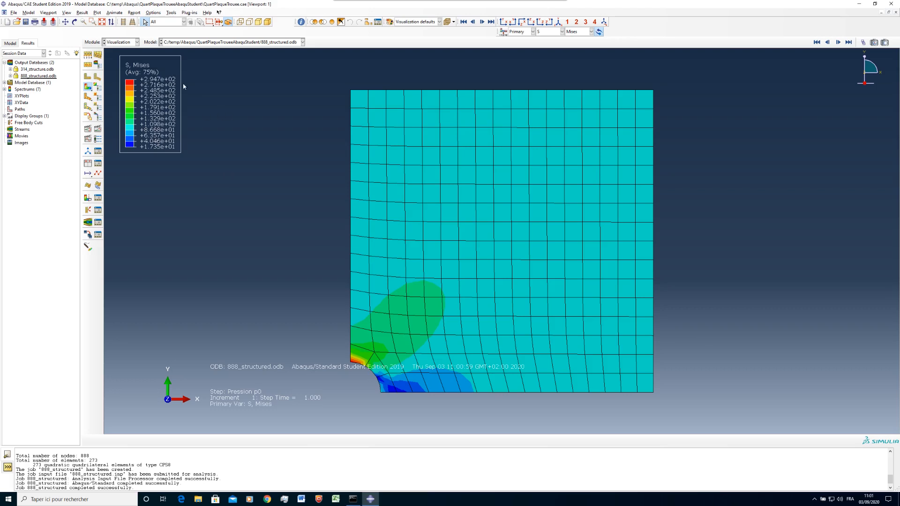
# Create a second viewport and tile the two viewports vertically
pyautogui.click(53, 14)
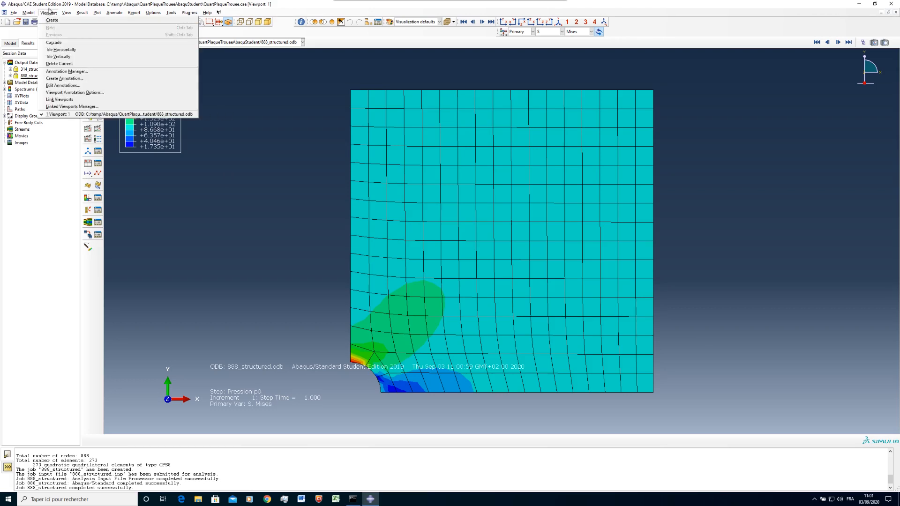
pyautogui.click(49, 21)
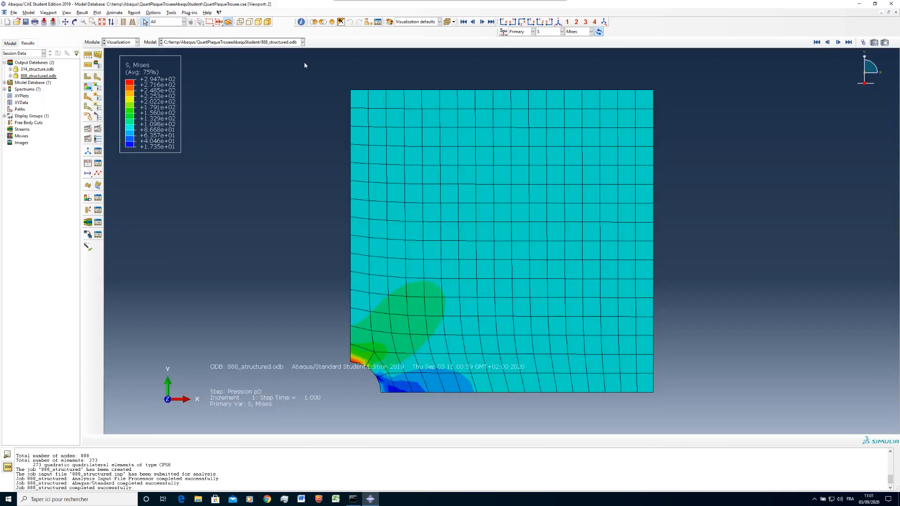
pyautogui.click(49, 13)
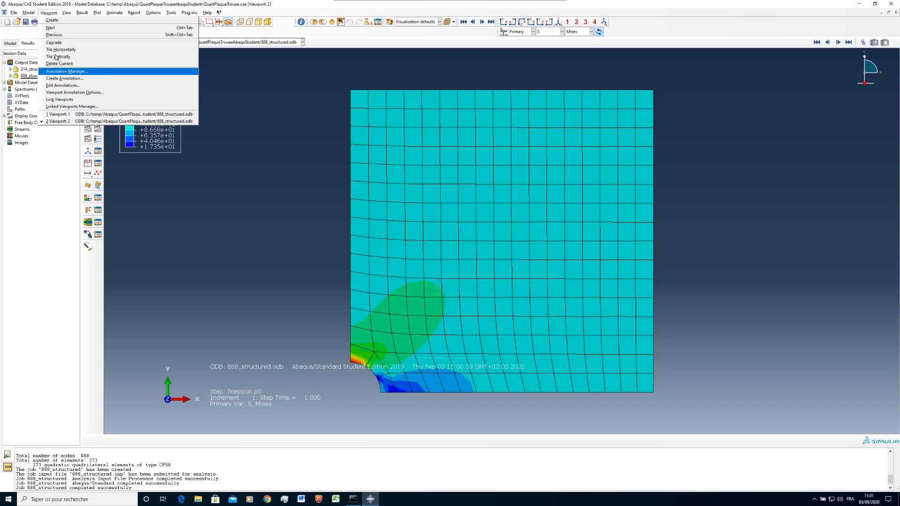
pyautogui.click(54, 56)
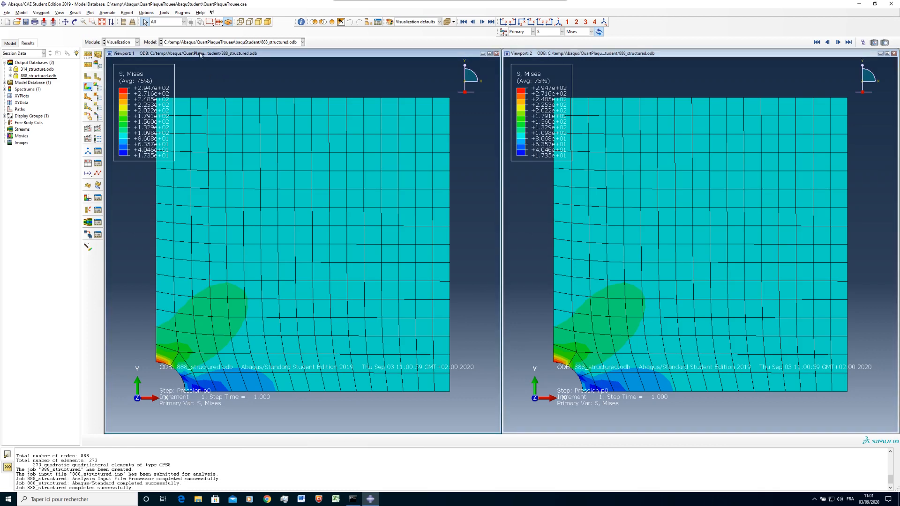
# Show the Mises stress contours of 314_structure.odb in Viewport 1 for comparison with the finer mesh
pyautogui.click(32, 70)
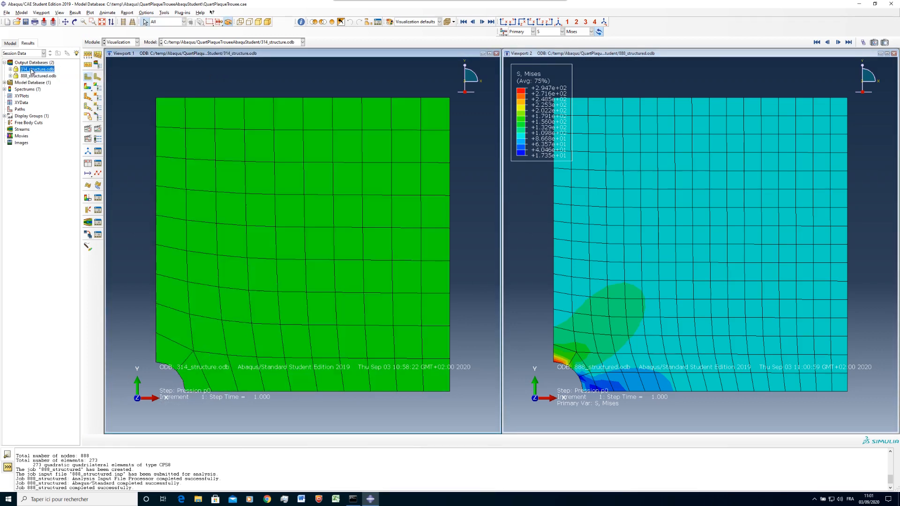
pyautogui.click(87, 87)
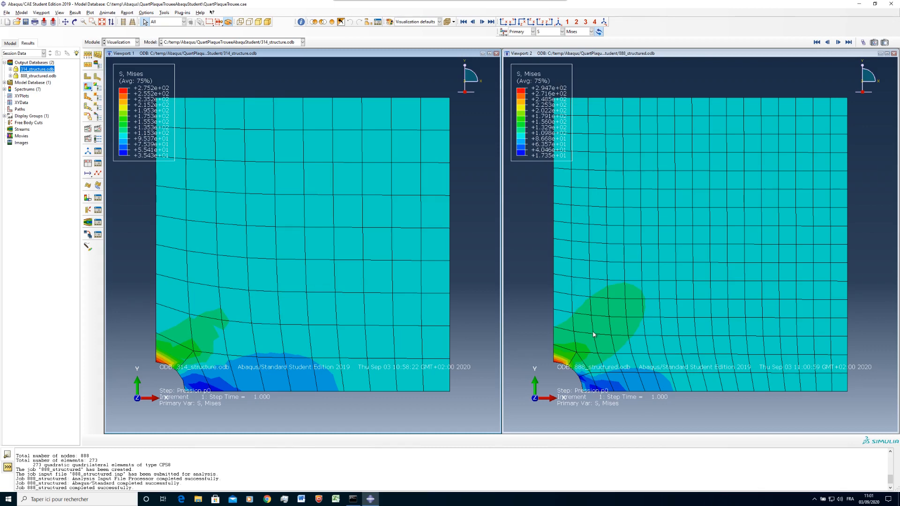
pyautogui.click(331, 341)
# Make Viewport 2 current and show the part in it with the Mesh module
pyautogui.click(547, 59)
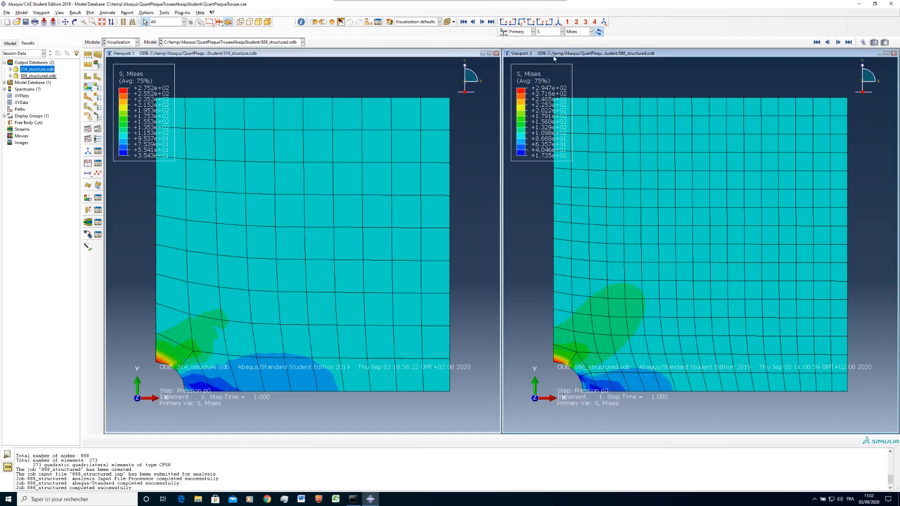
pyautogui.click(119, 43)
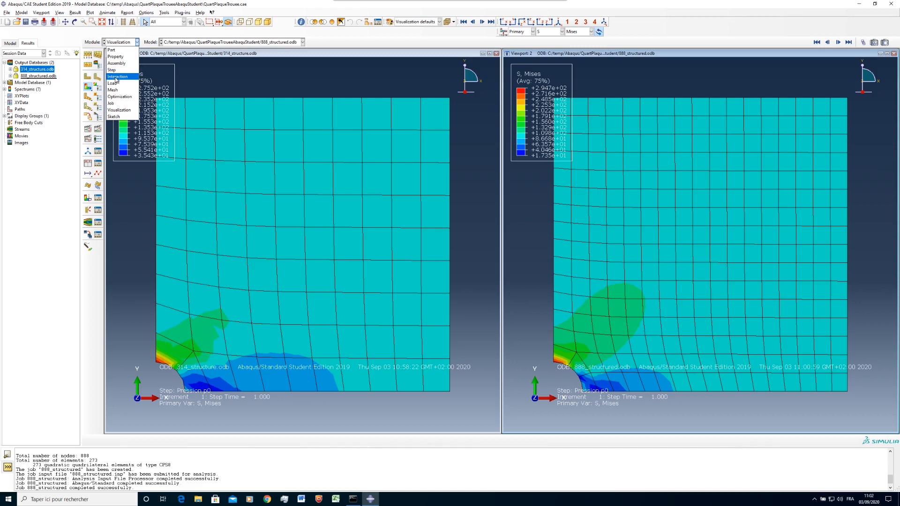
pyautogui.click(119, 91)
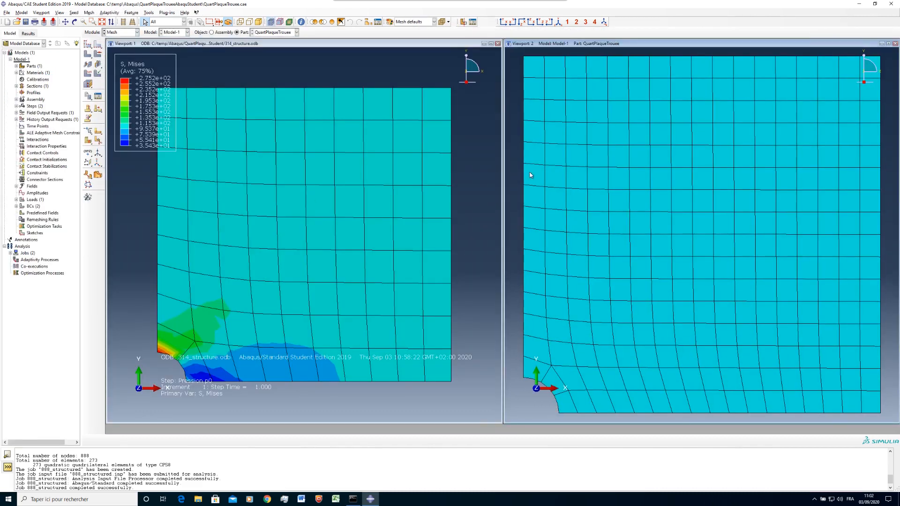
# Seed the plate's left and bottom edges with 15 elements each, single bias ratio 5 refined toward the hole, deleting the existing mesh
pyautogui.click(98, 46)
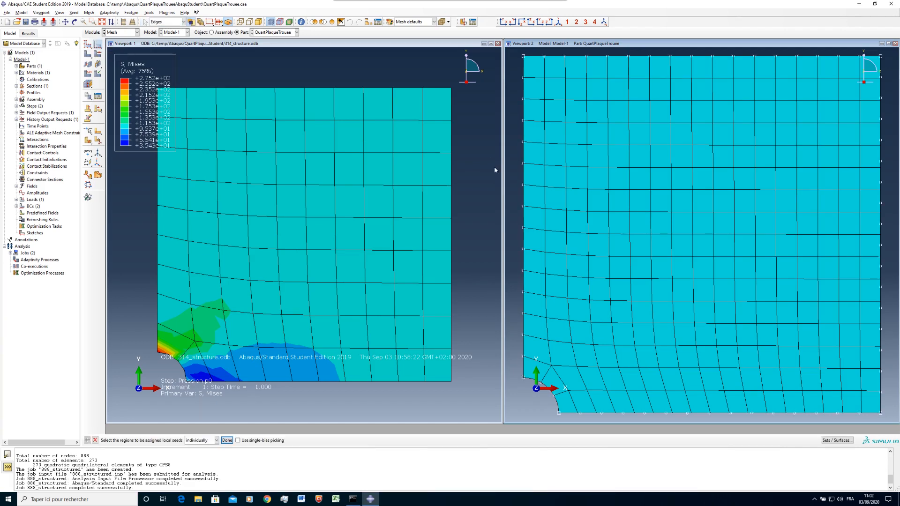
pyautogui.click(524, 189)
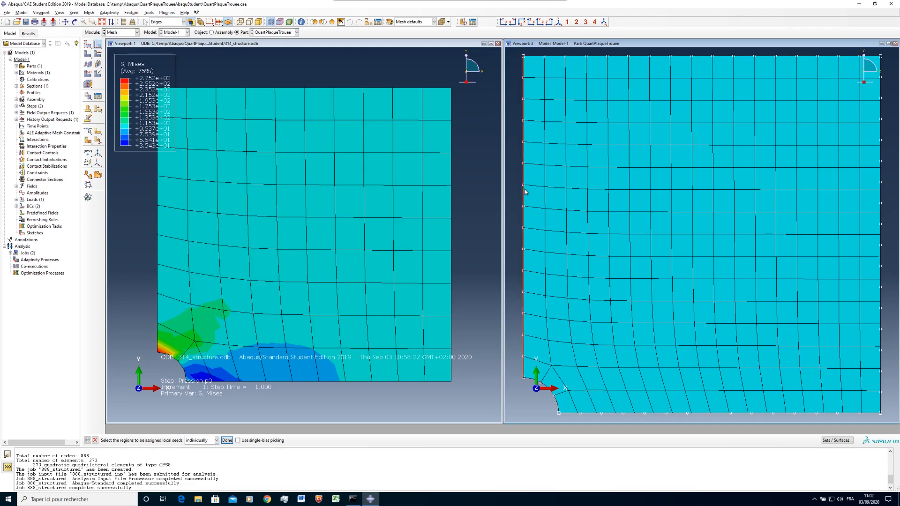
pyautogui.keyDown('shift'); pyautogui.click(614, 413); pyautogui.keyUp('shift')
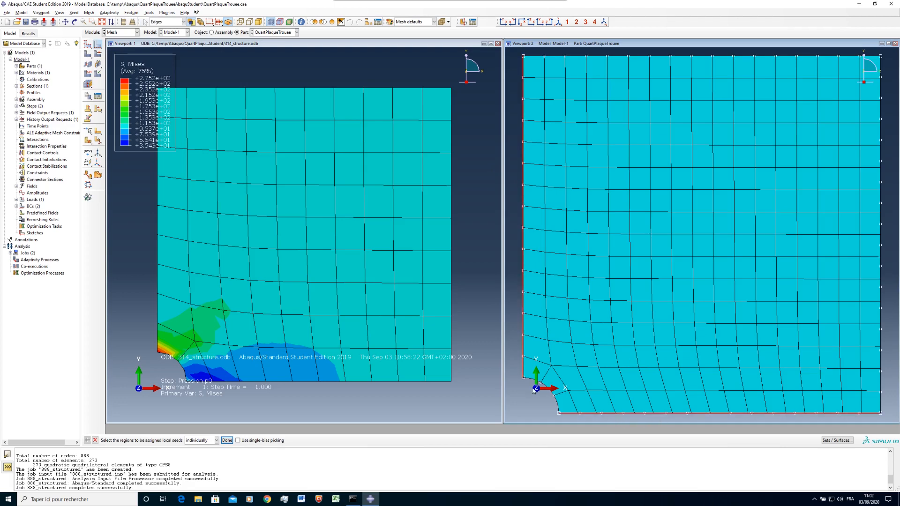
pyautogui.middleClick(564, 332)
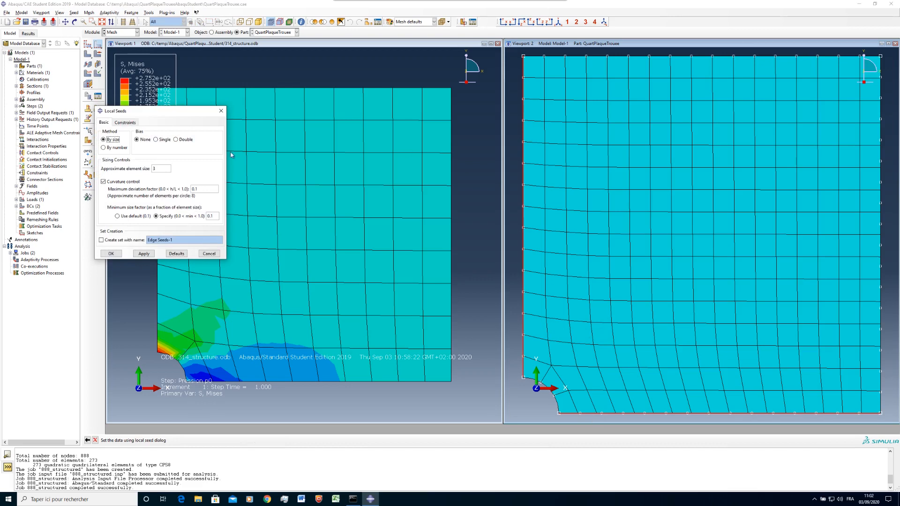
pyautogui.click(115, 148)
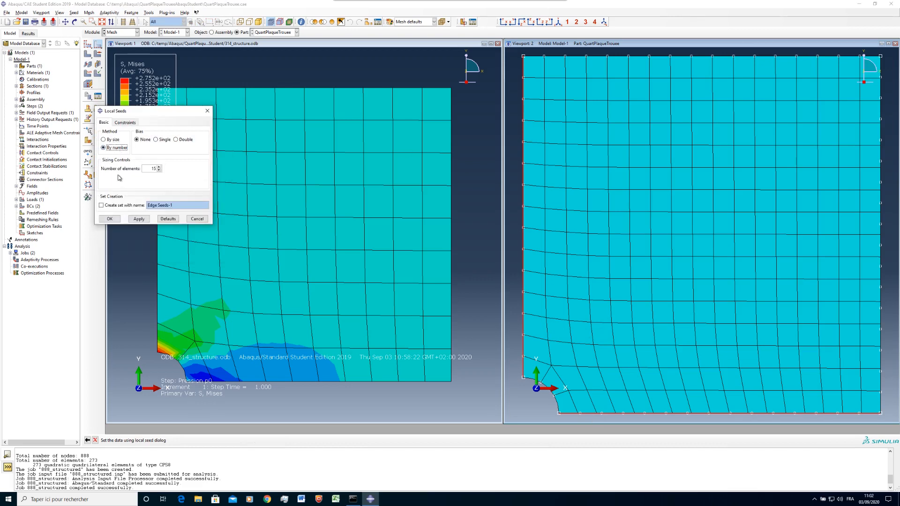
pyautogui.click(160, 140)
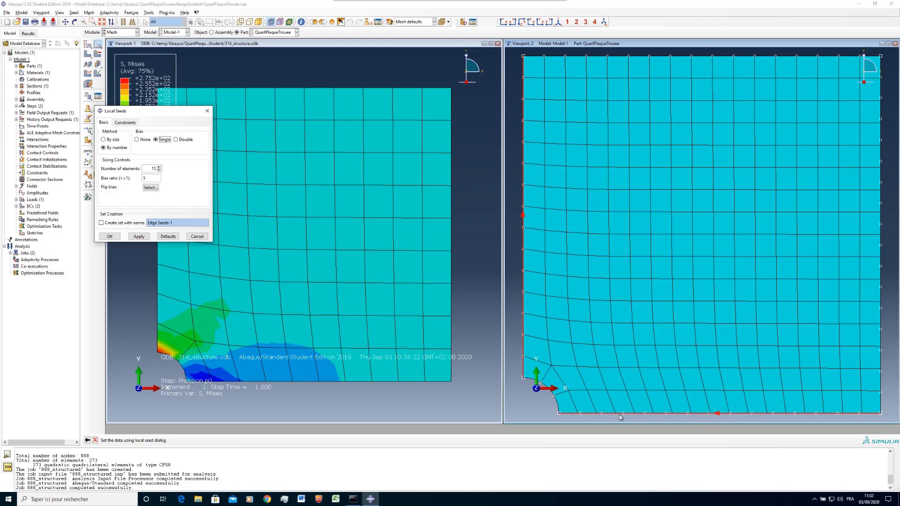
pyautogui.click(150, 188)
pyautogui.click(524, 215)
pyautogui.click(139, 237)
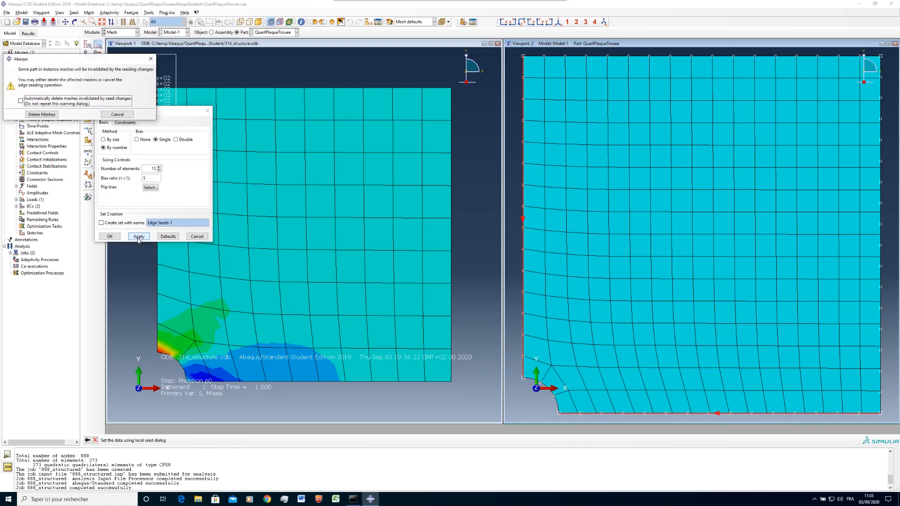
pyautogui.click(42, 115)
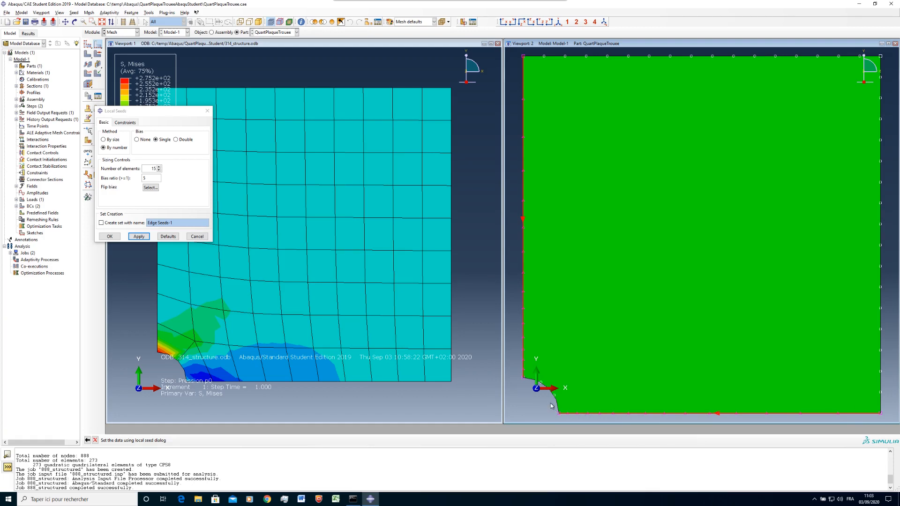
pyautogui.click(104, 237)
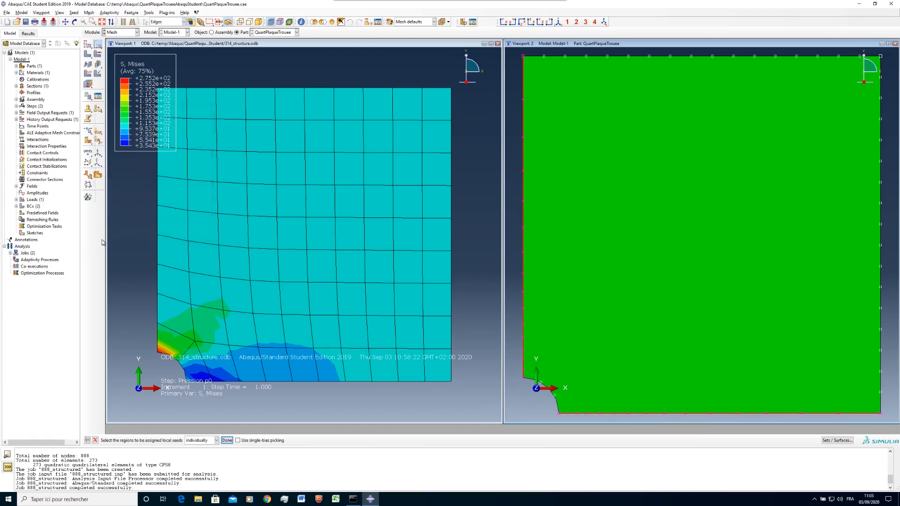
# Seed the plate's top and right edges with 10 elements each and no bias
pyautogui.click(538, 56)
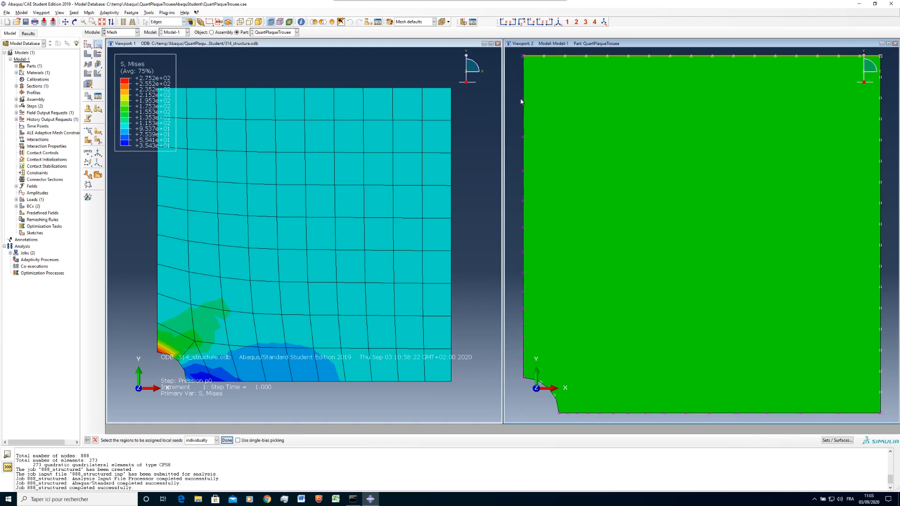
pyautogui.click(882, 189)
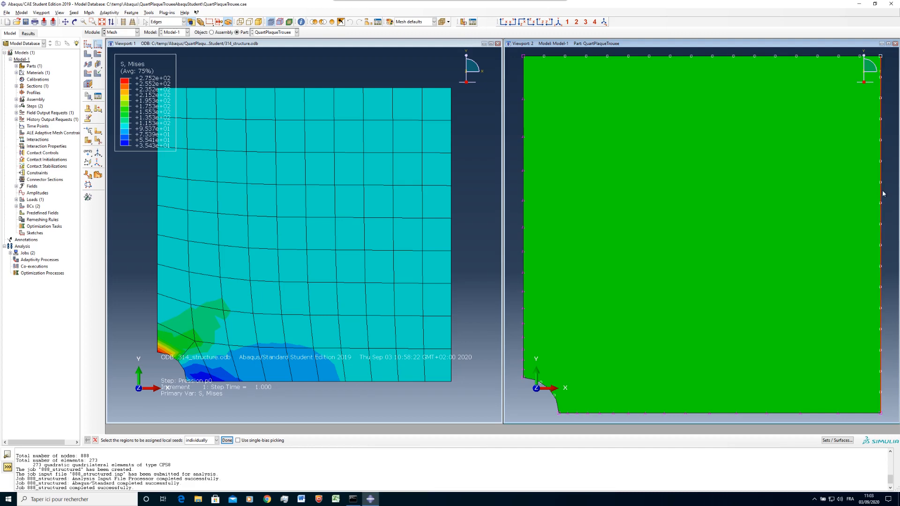
pyautogui.keyDown('shift'); pyautogui.click(740, 61); pyautogui.keyUp('shift')
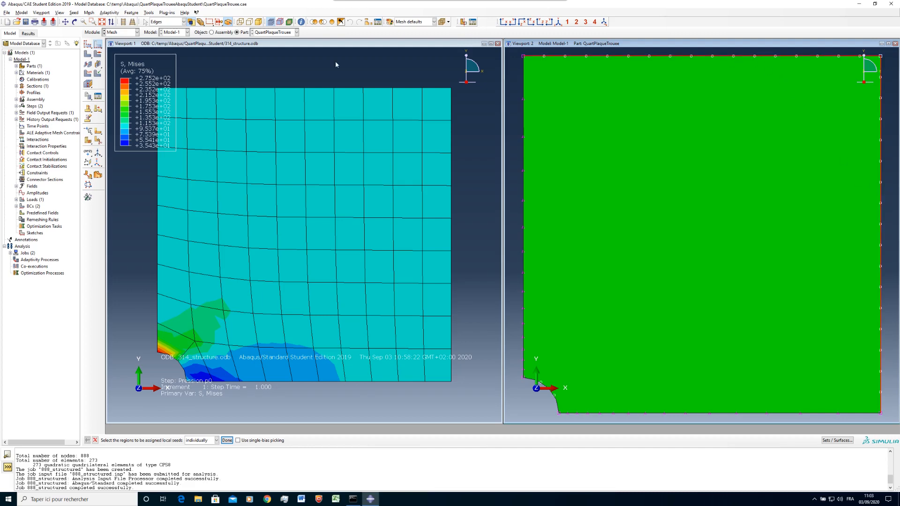
pyautogui.middleClick(448, 190)
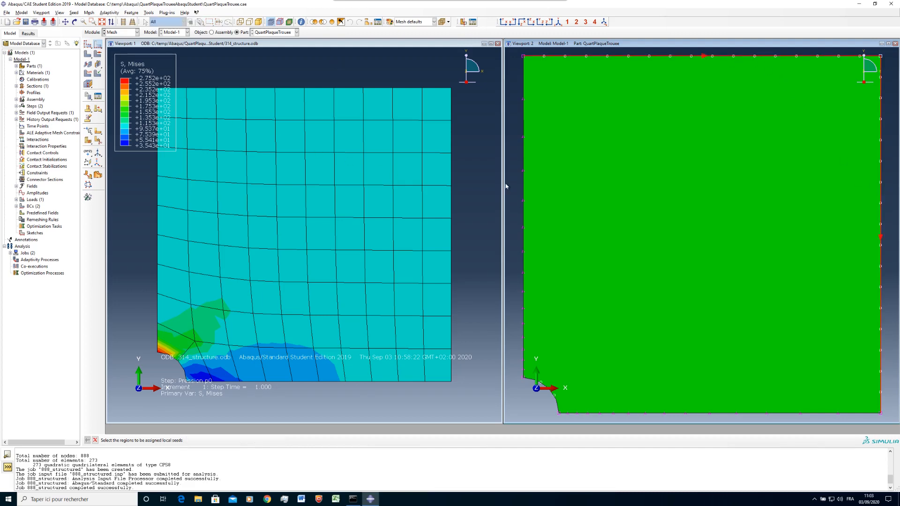
pyautogui.click(136, 140)
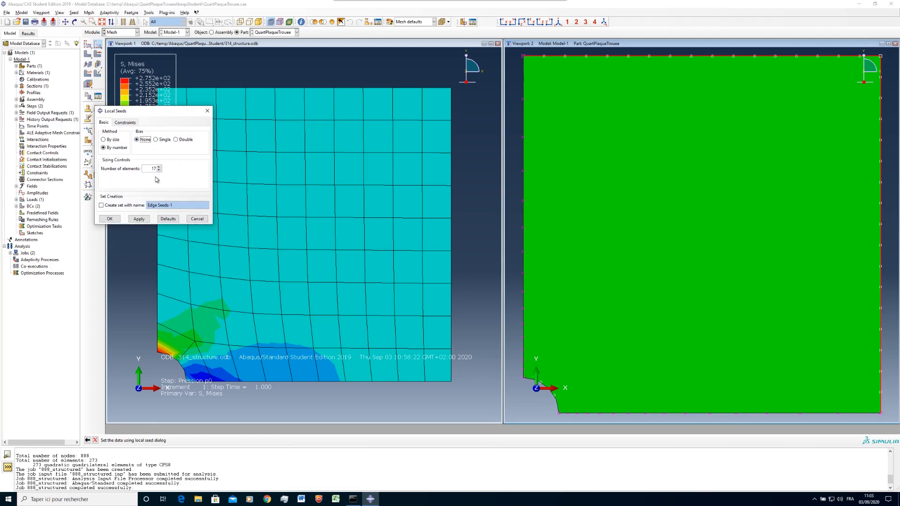
pyautogui.doubleClick(152, 168)
pyautogui.write('10')
pyautogui.click(148, 220)
pyautogui.click(110, 219)
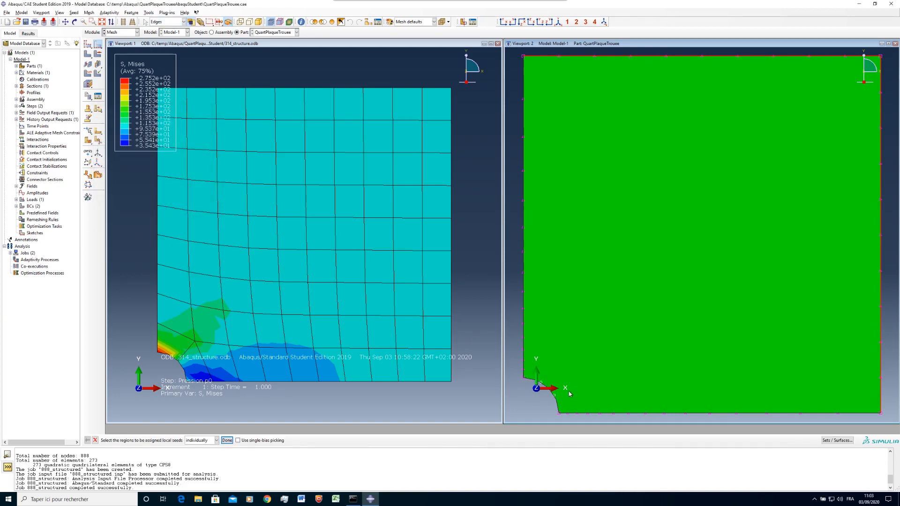
# Seed the hole's arc edge with 10 elements and no bias, and mesh the part
pyautogui.click(545, 387)
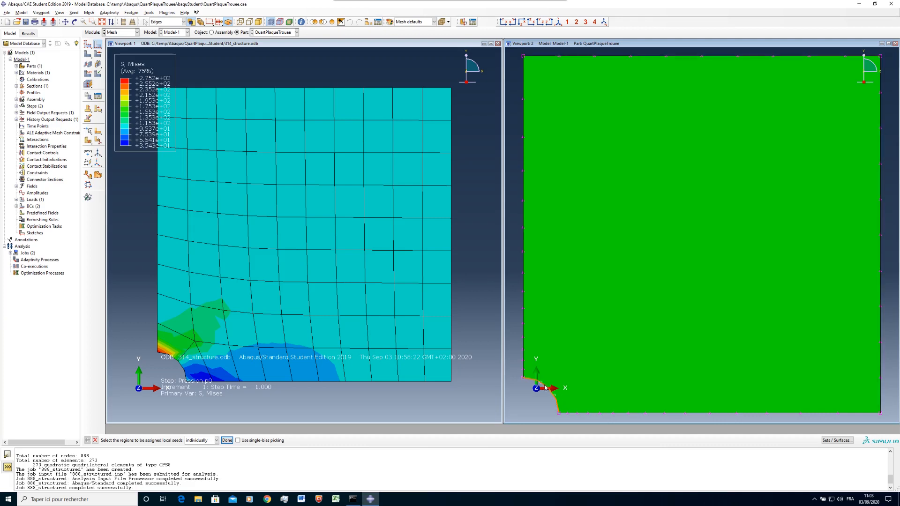
pyautogui.middleClick(511, 394)
pyautogui.click(160, 167)
pyautogui.click(159, 166)
pyautogui.click(159, 167)
pyautogui.click(159, 167)
pyautogui.click(139, 218)
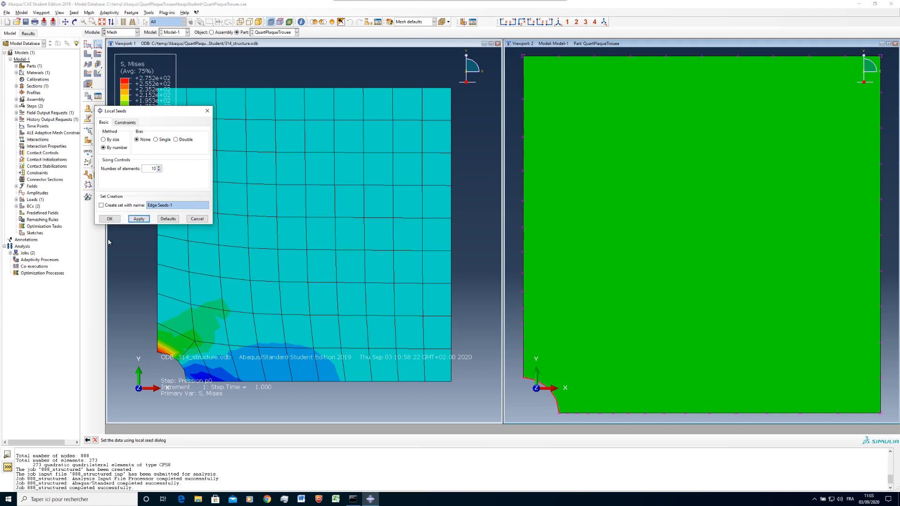
pyautogui.click(109, 219)
pyautogui.click(97, 66)
pyautogui.middleClick(634, 195)
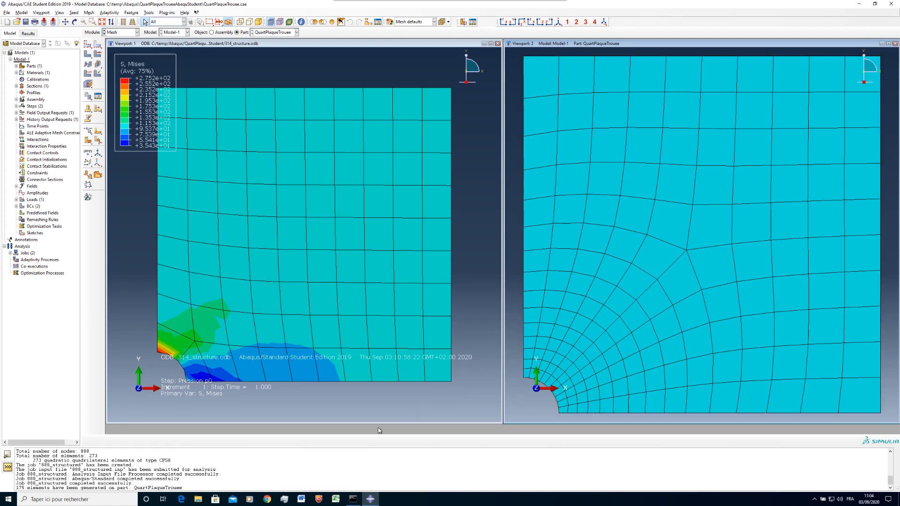
# Query the mesh of the entire part for its node and element counts
pyautogui.click(148, 12)
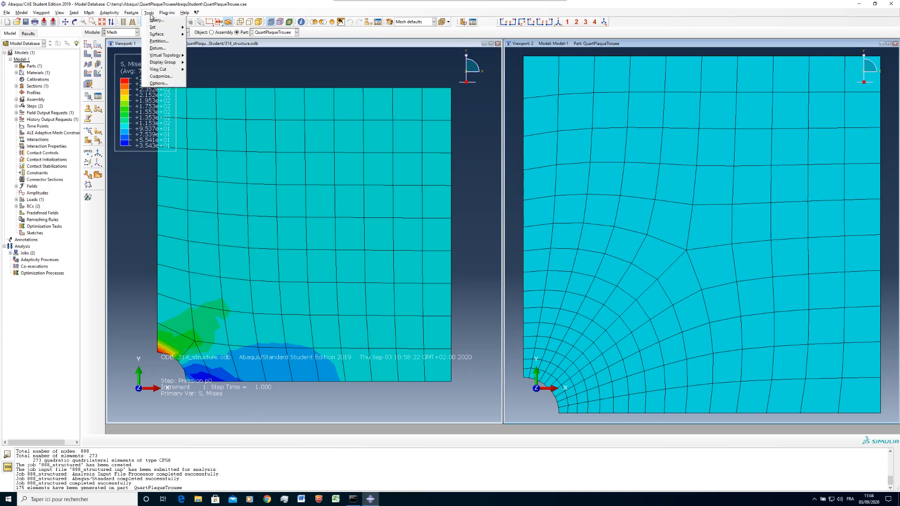
pyautogui.click(185, 47)
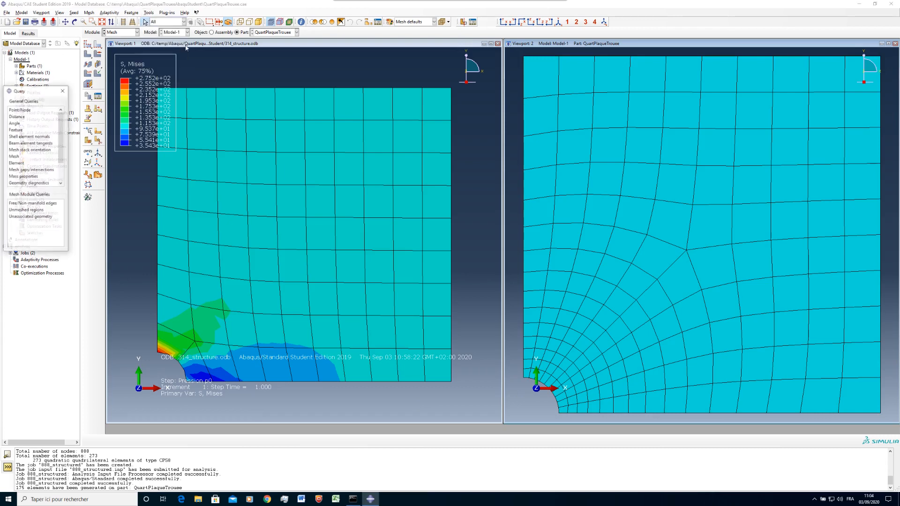
pyautogui.click(14, 156)
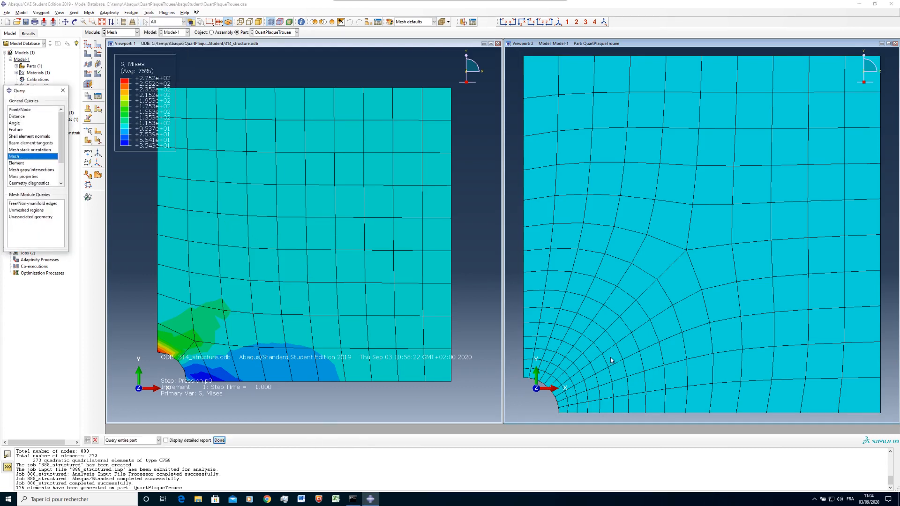
pyautogui.click(543, 364)
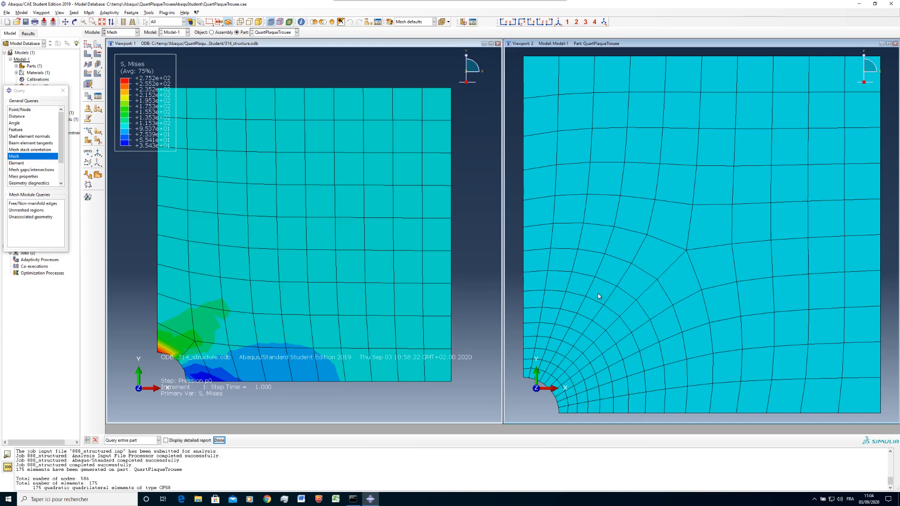
pyautogui.click(63, 91)
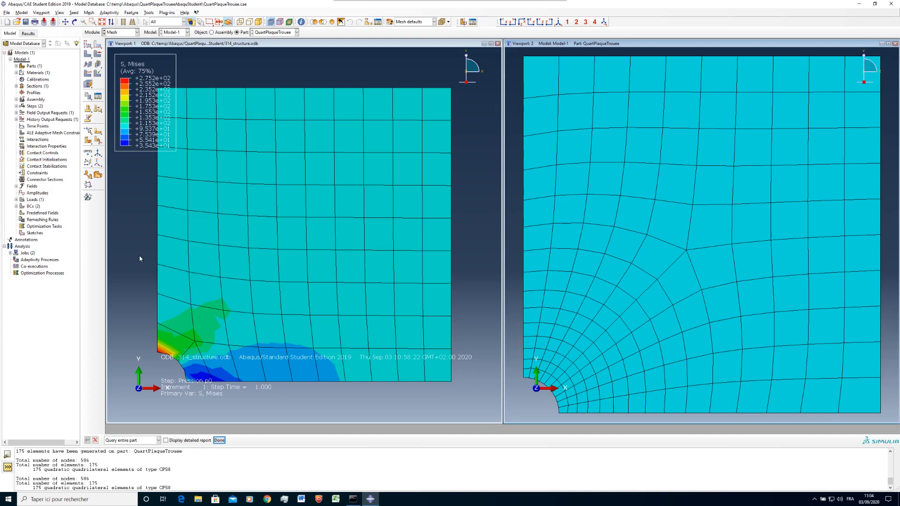
# Copy the 888_structured job as 586_structured_bias in the Job module
pyautogui.click(130, 33)
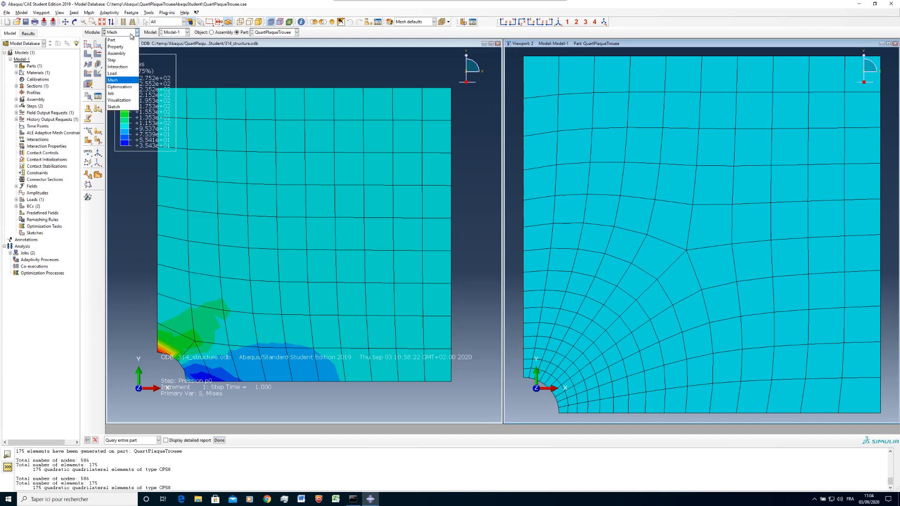
pyautogui.click(110, 93)
pyautogui.click(98, 44)
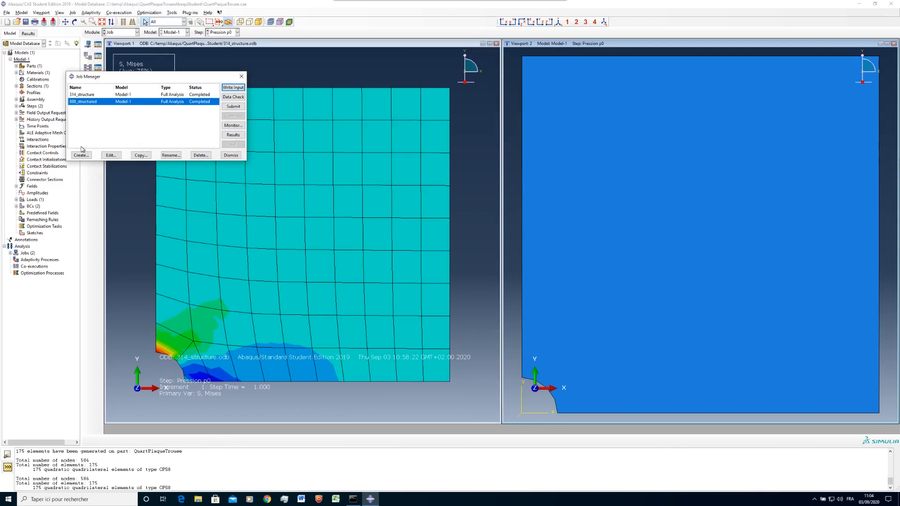
pyautogui.click(141, 156)
pyautogui.click(10, 88)
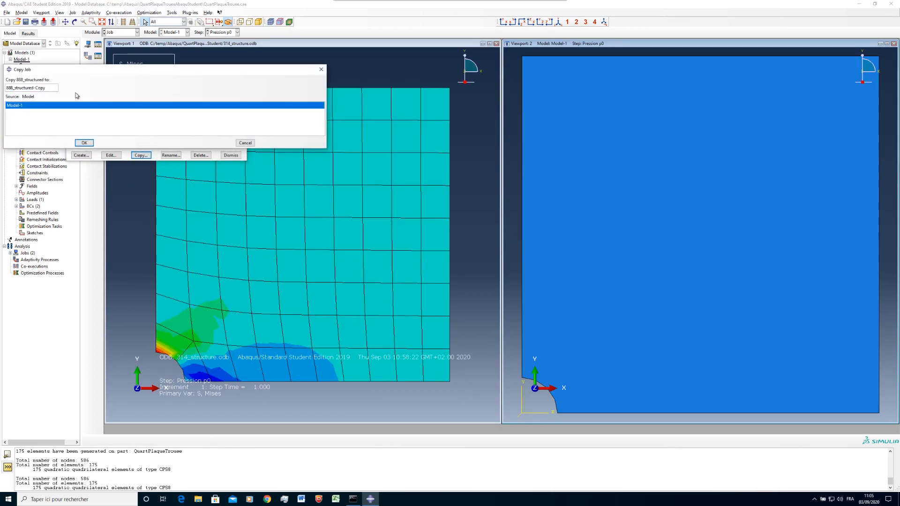
pyautogui.hotkey('shift', 'Home')
pyautogui.write('586')
pyautogui.press('Right')
pyautogui.press('Right')
pyautogui.press('Right')
pyautogui.press('Right')
pyautogui.hotkey('shift', 'End')
pyautogui.write('_biais')
pyautogui.click(86, 142)
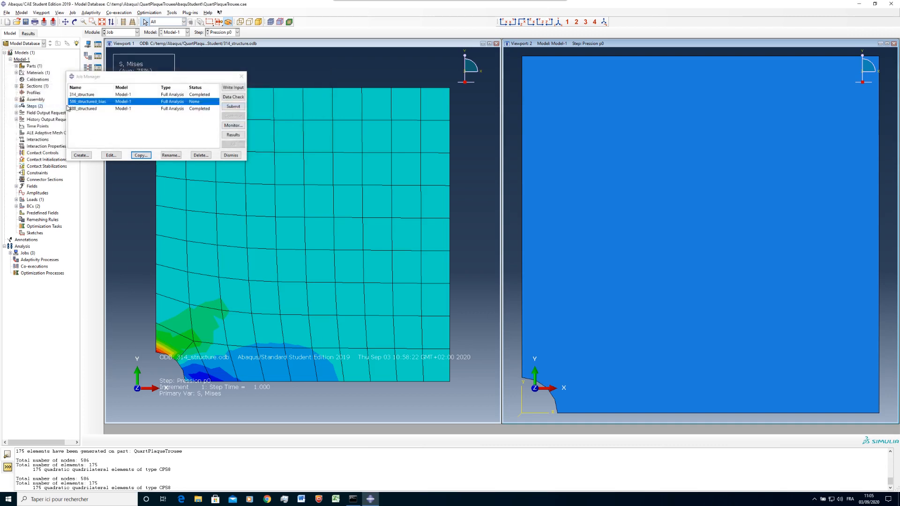
# Submit the 586_structured_bias job and plot the Mises stress contours of its results in Viewport 2
pyautogui.click(232, 107)
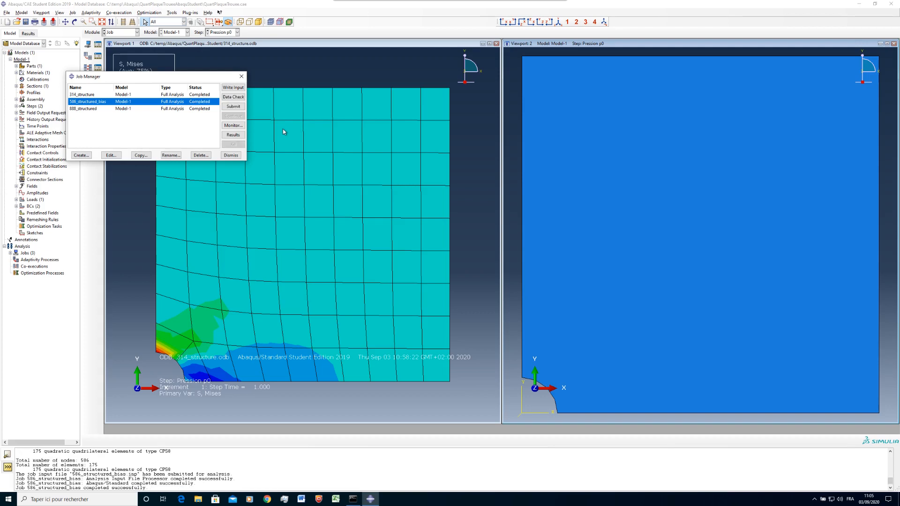
pyautogui.click(237, 136)
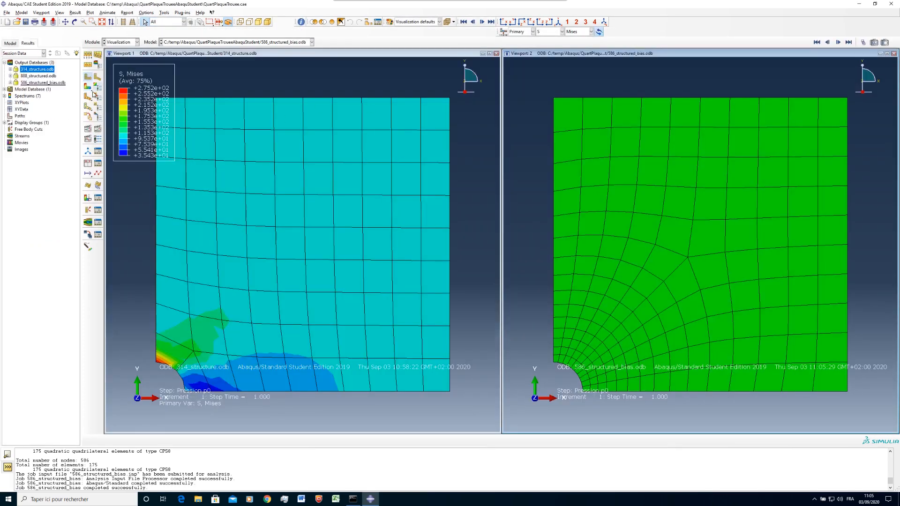
pyautogui.click(88, 87)
pyautogui.click(657, 329)
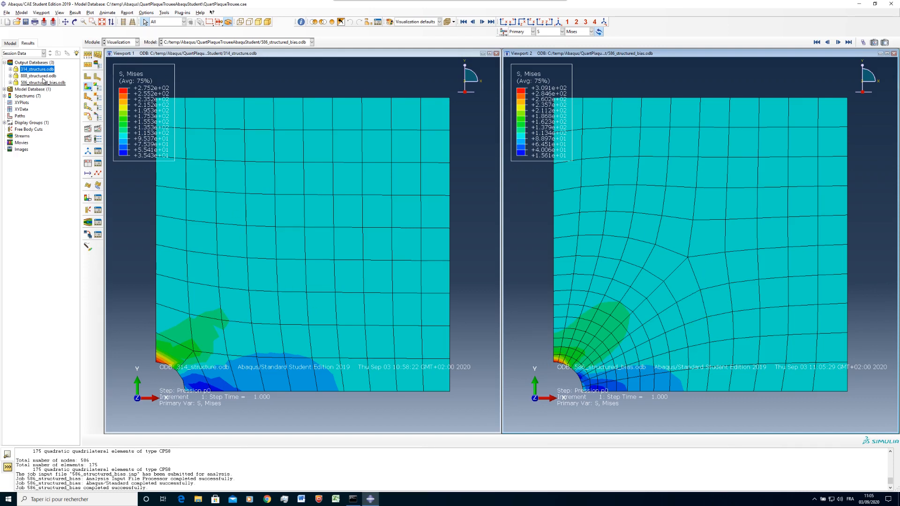
# Show the Mises stress contours of 888_structured.odb in Viewport 1
pyautogui.click(146, 55)
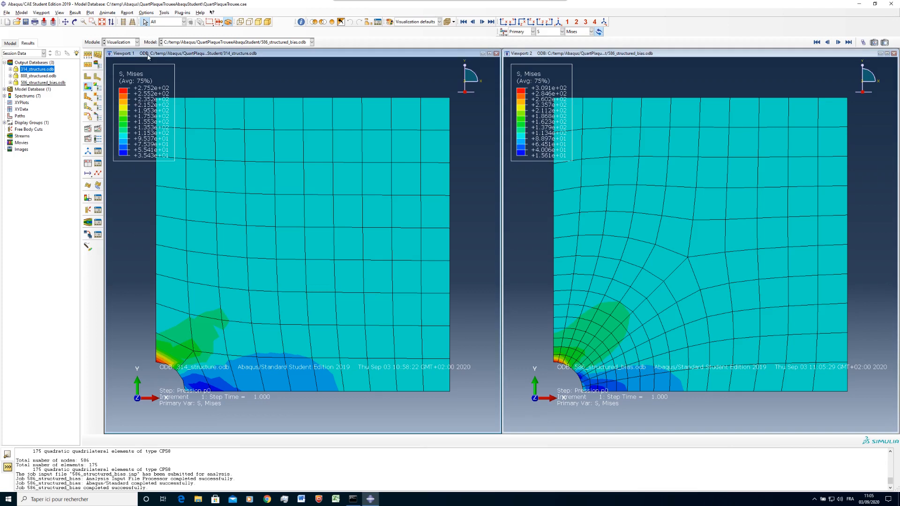
pyautogui.doubleClick(41, 76)
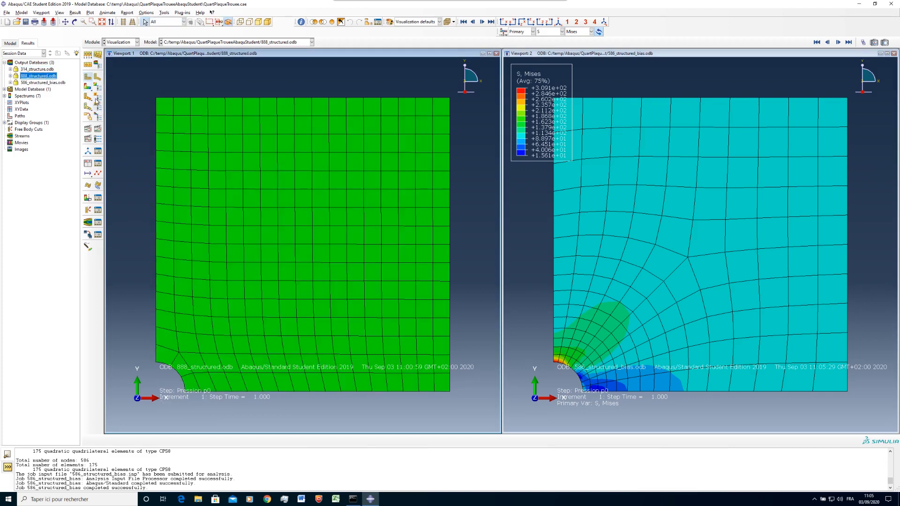
pyautogui.click(87, 87)
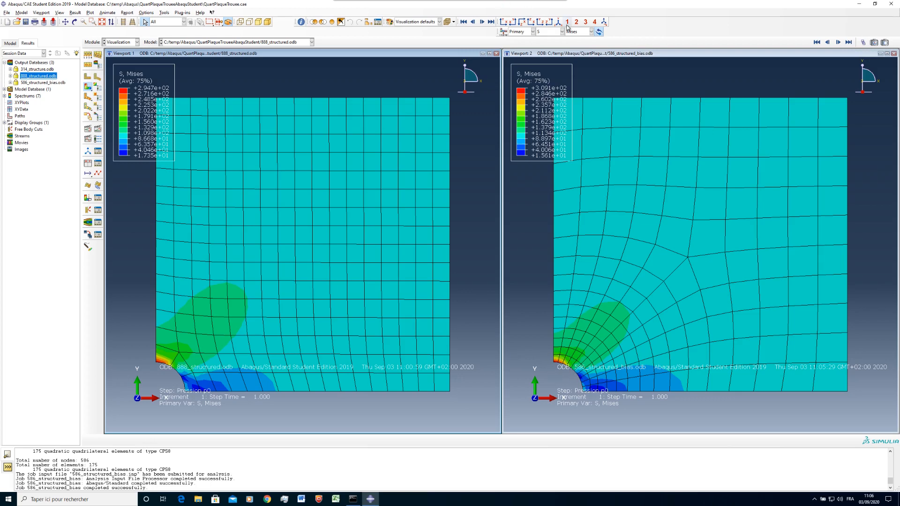
# Plot the S22 stress component in Viewport 1 and make Viewport 2 current
pyautogui.click(579, 31)
pyautogui.click(586, 126)
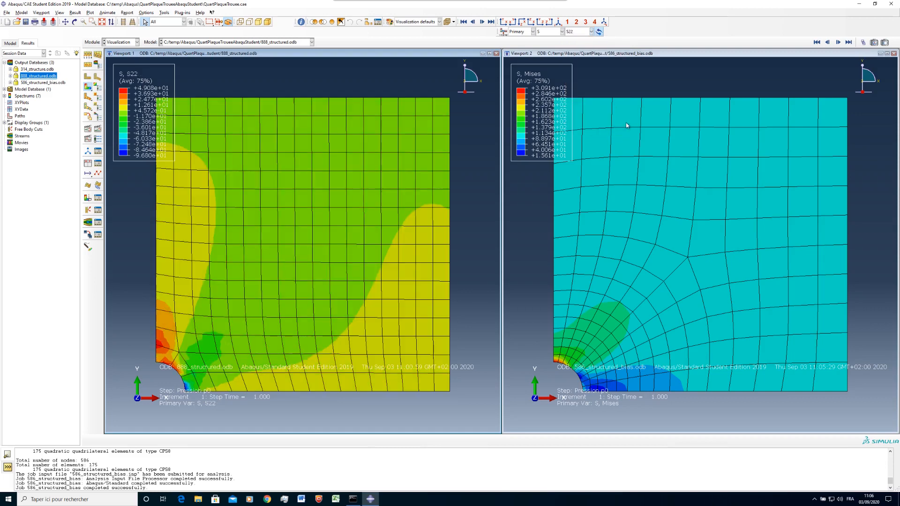
pyautogui.click(574, 54)
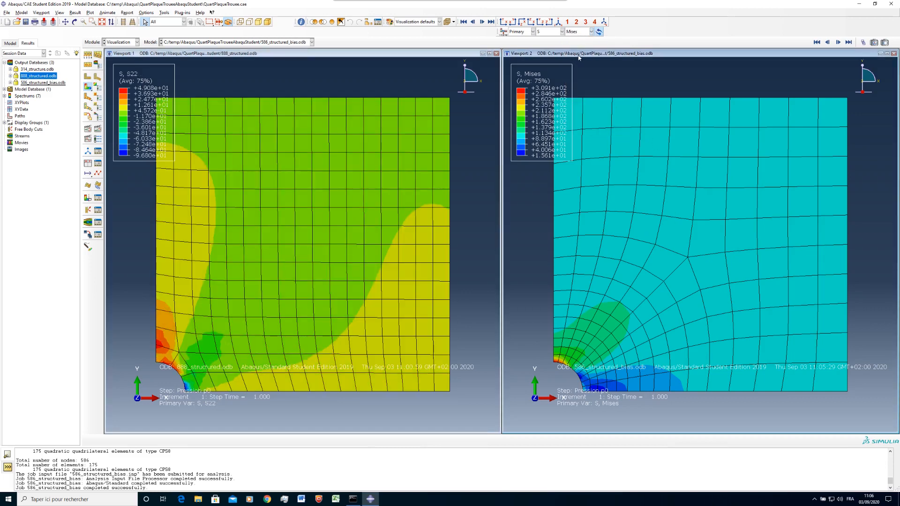
# Plot the S11 stress component of 586_structured_bias in Viewport 2, followed by the S22 component
pyautogui.click(578, 33)
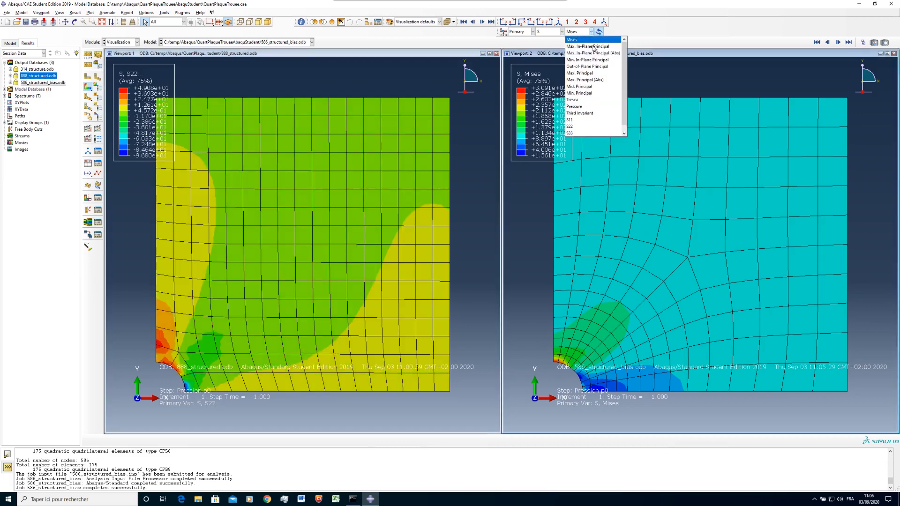
pyautogui.click(593, 121)
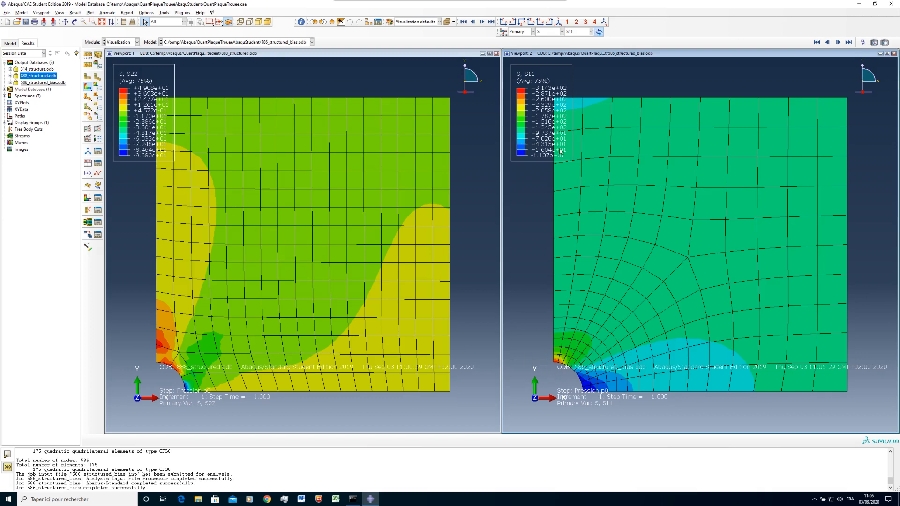
pyautogui.click(566, 32)
pyautogui.click(593, 120)
pyautogui.click(583, 32)
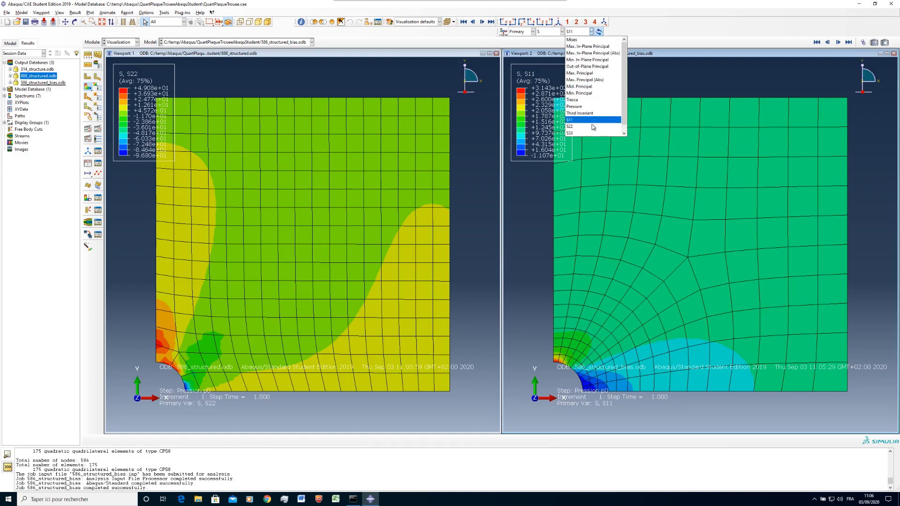
pyautogui.click(594, 126)
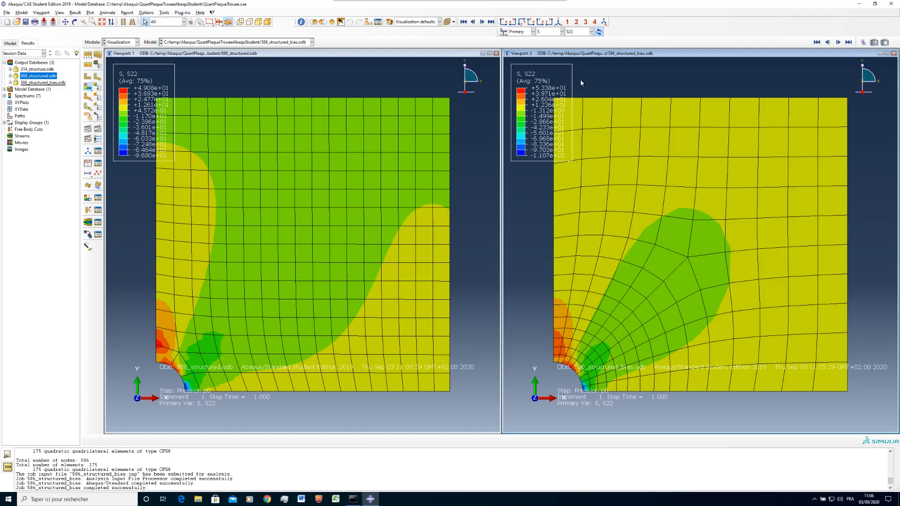
# Plot the S12 shear stress in Viewport 2 and go back to the S11 component
pyautogui.click(574, 32)
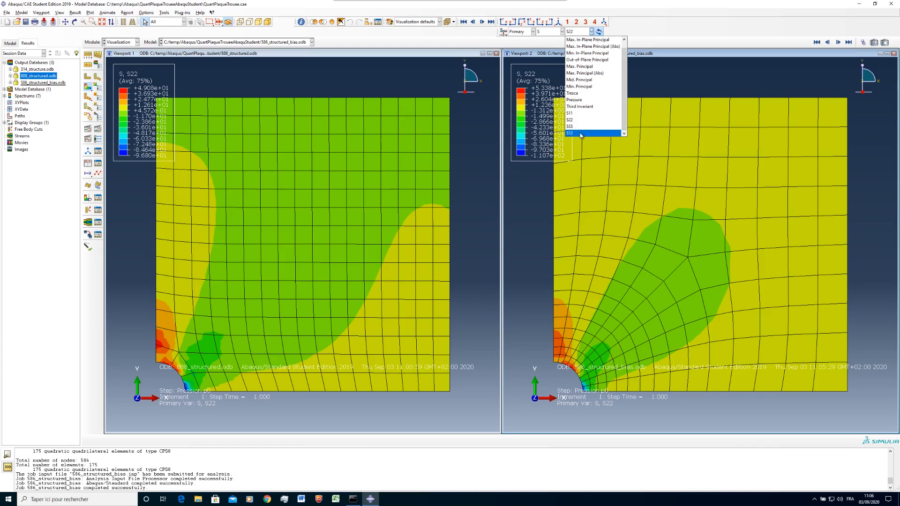
pyautogui.click(581, 135)
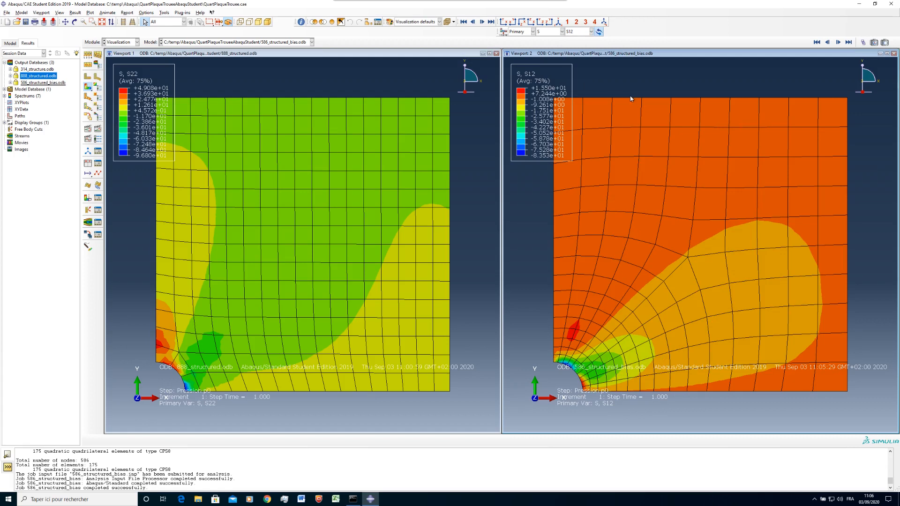
pyautogui.click(575, 32)
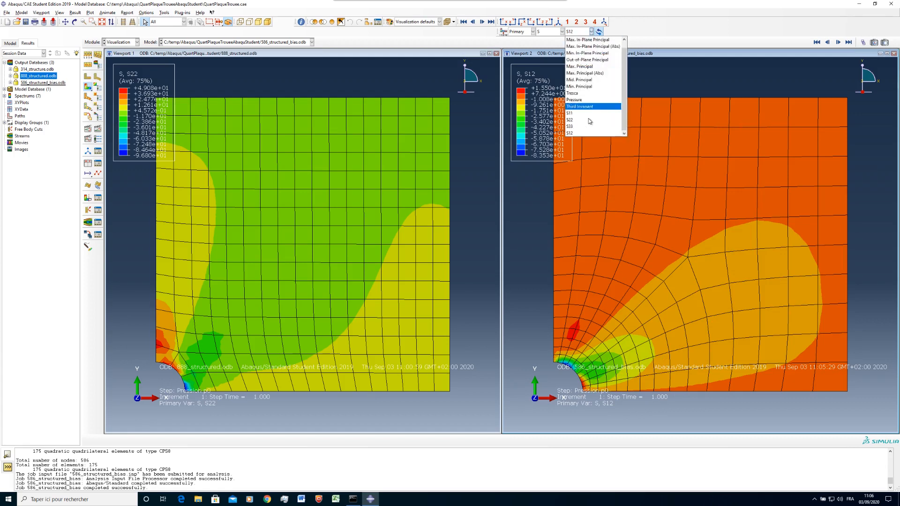
pyautogui.click(615, 118)
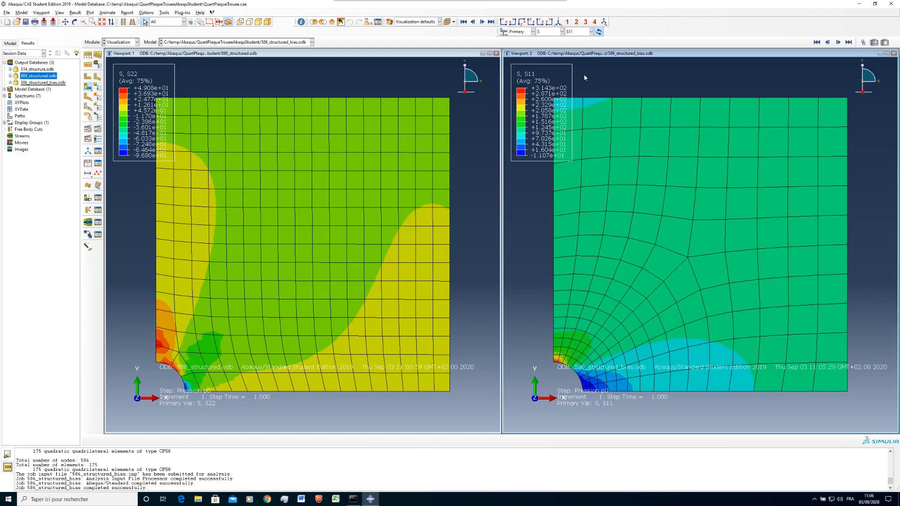
# Plot the Max. In-Plane Principal (Abs) stress in Viewport 2 and return to the Mises stress
pyautogui.click(577, 32)
pyautogui.click(579, 43)
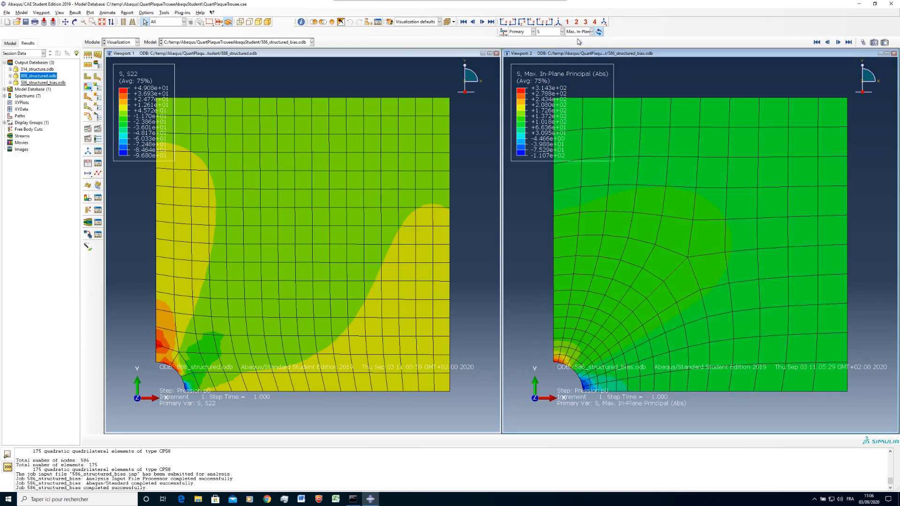
pyautogui.click(579, 31)
pyautogui.click(580, 38)
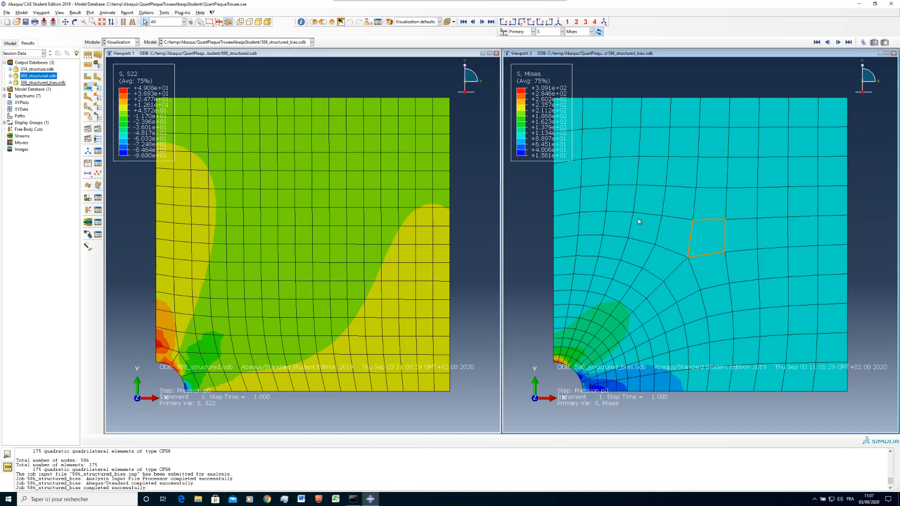
# Plot the displacement U magnitude of the biased mesh in Viewport 2, followed by its U2 component
pyautogui.click(573, 33)
pyautogui.click(551, 34)
pyautogui.click(561, 31)
pyautogui.click(546, 59)
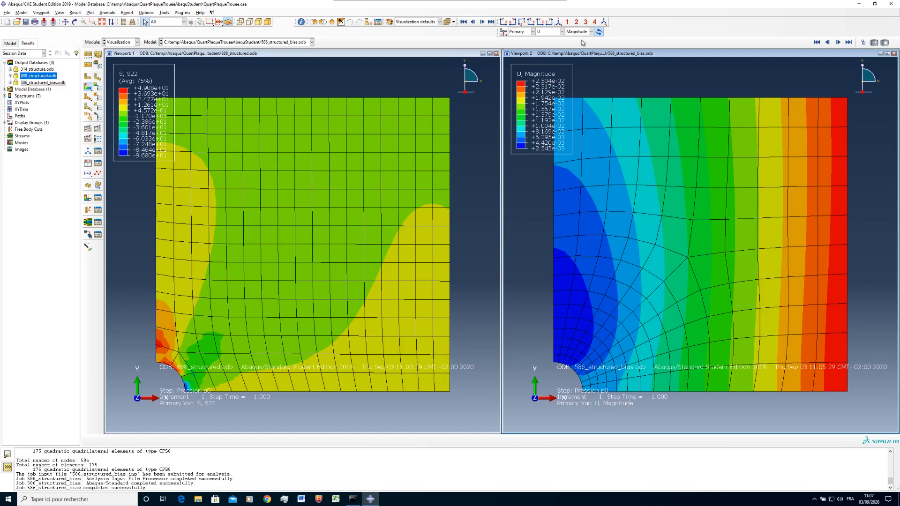
pyautogui.click(569, 32)
pyautogui.click(578, 53)
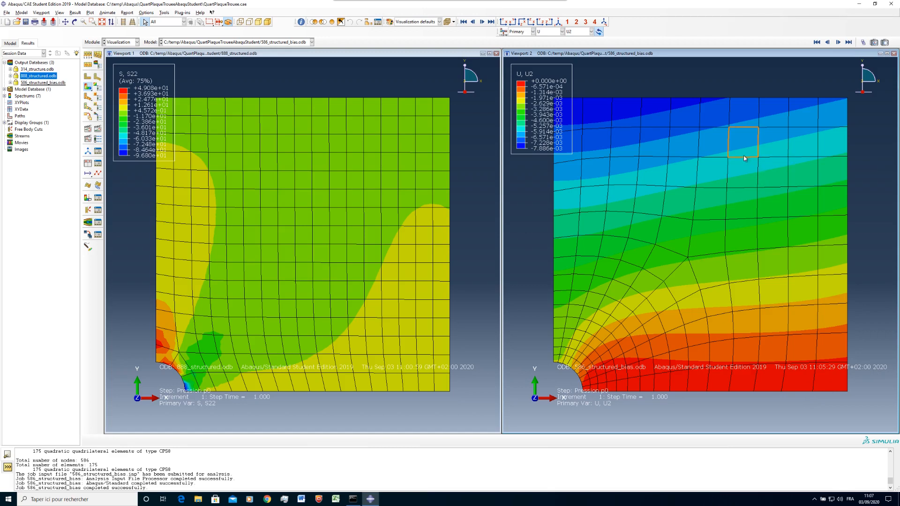
# Restore the Mises stress contours in Viewport 2 and keep that viewport current
pyautogui.click(545, 33)
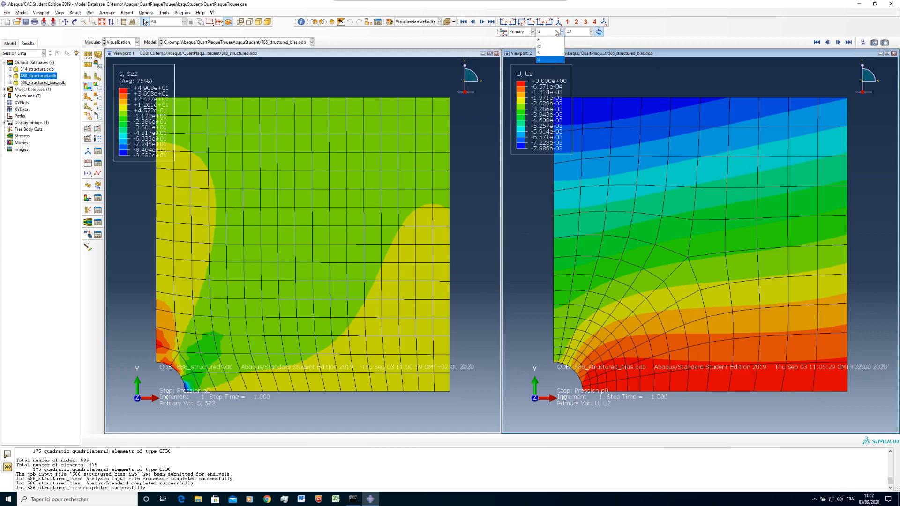
pyautogui.click(548, 54)
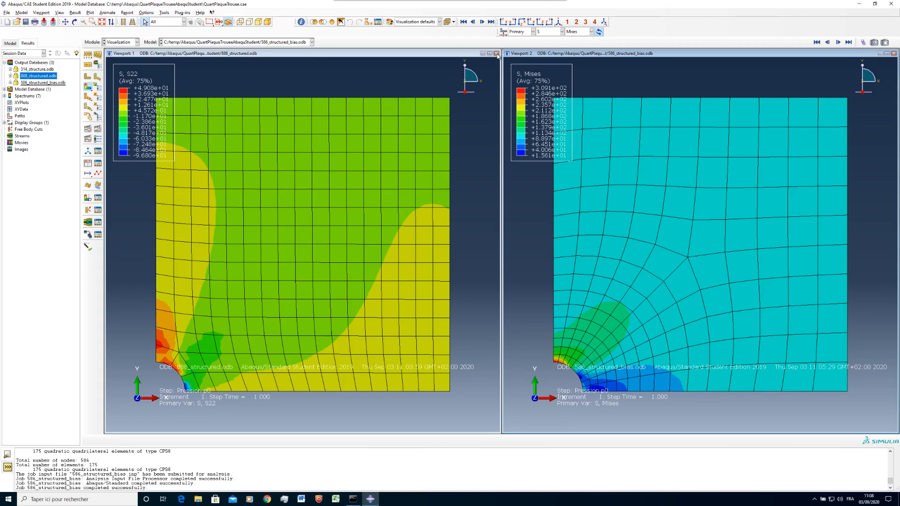
pyautogui.click(371, 61)
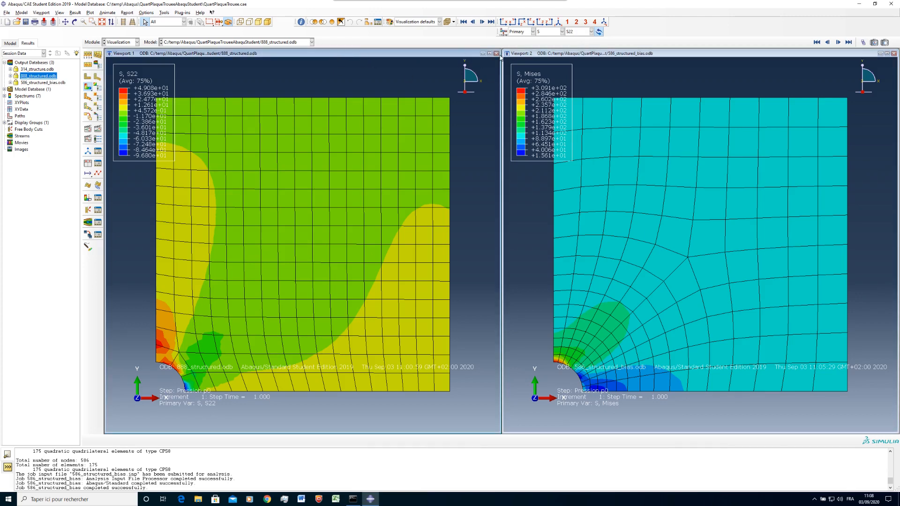
pyautogui.click(546, 56)
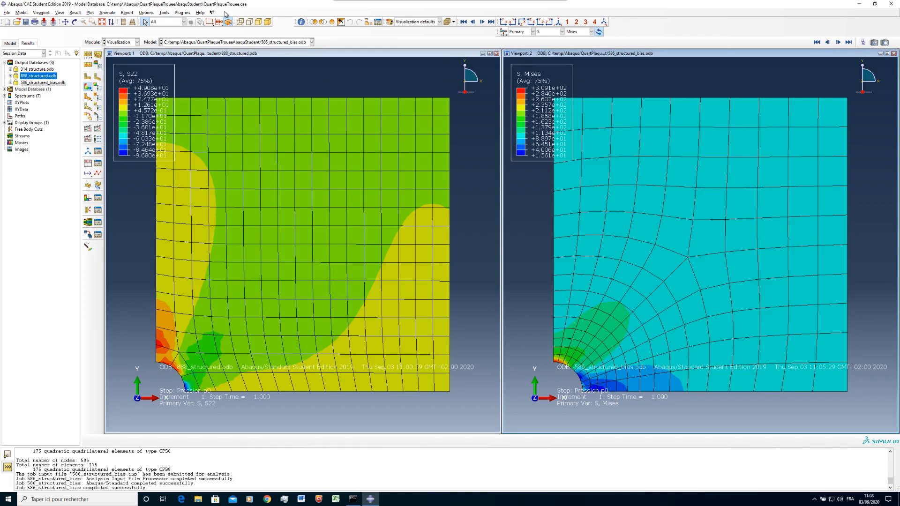
# Create a circular path named BordTrou, with the hole region enlarged in Viewport 2
pyautogui.click(92, 22)
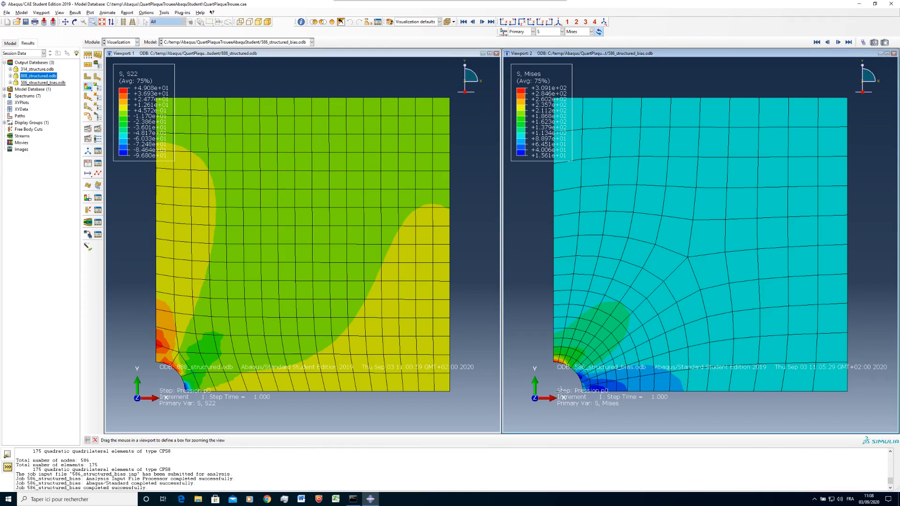
pyautogui.moveTo(541, 352); pyautogui.dragTo(607, 393)
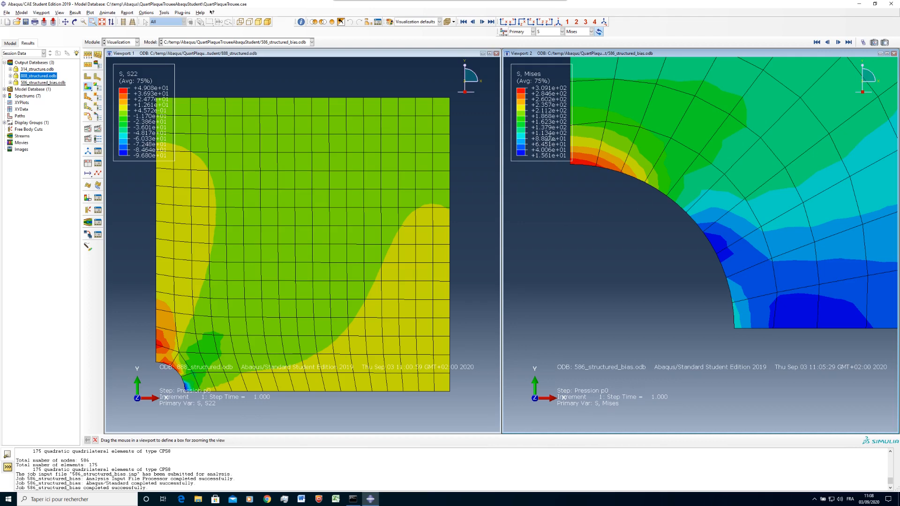
pyautogui.click(175, 13)
pyautogui.moveTo(165, 13)
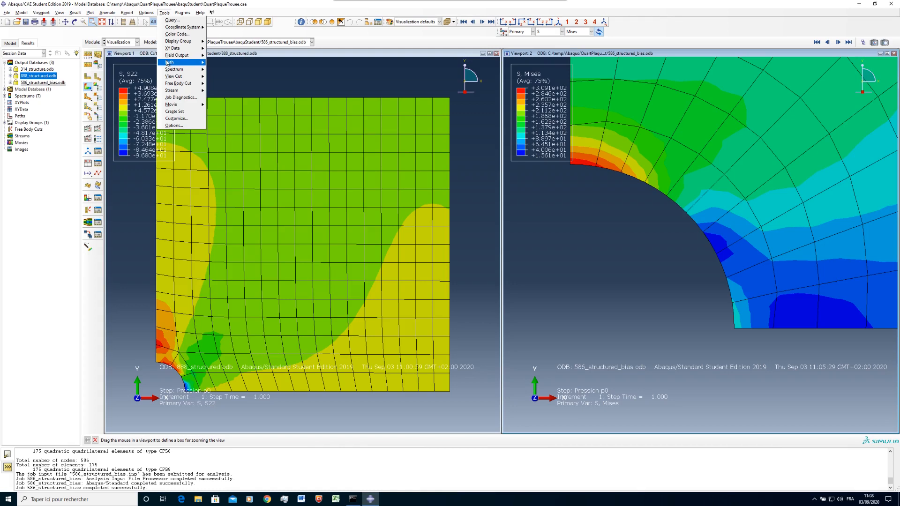
pyautogui.moveTo(188, 62)
pyautogui.click(222, 69)
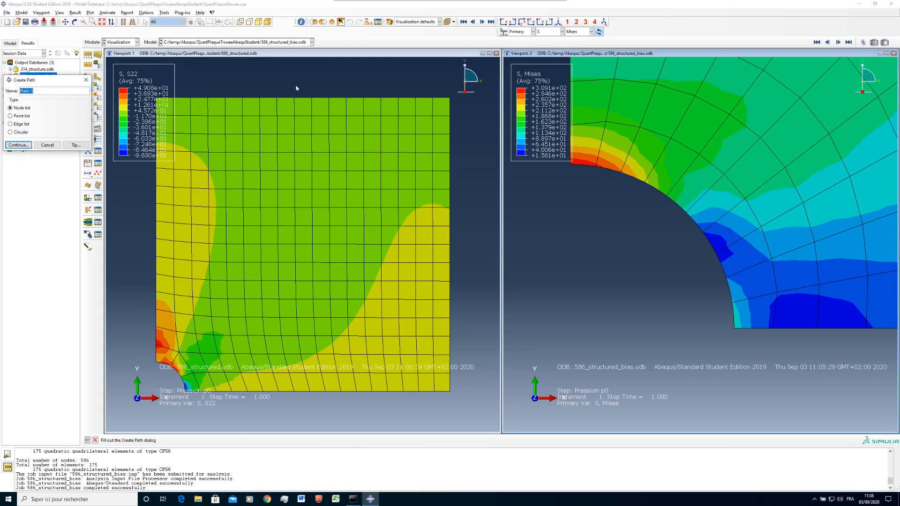
pyautogui.moveTo(32, 85); pyautogui.dragTo(375, 161)
pyautogui.write('bordTrou')
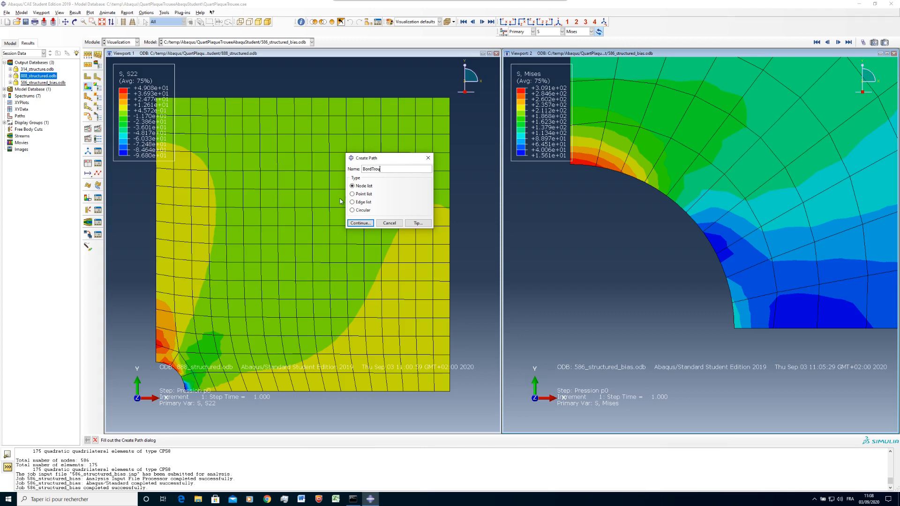
pyautogui.click(364, 211)
pyautogui.click(359, 223)
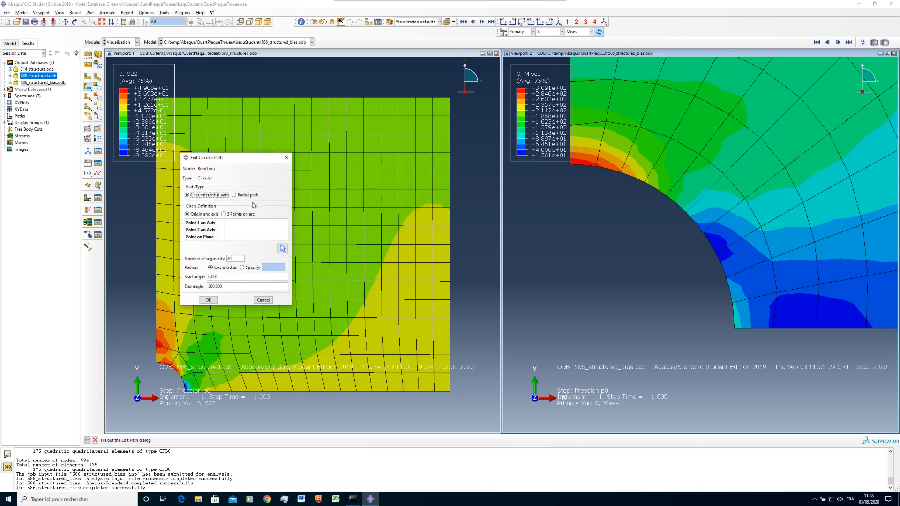
# Define the circle by three points on the hole's arc, picking the upper end, the middle node and the lower end in Viewport 2
pyautogui.click(238, 215)
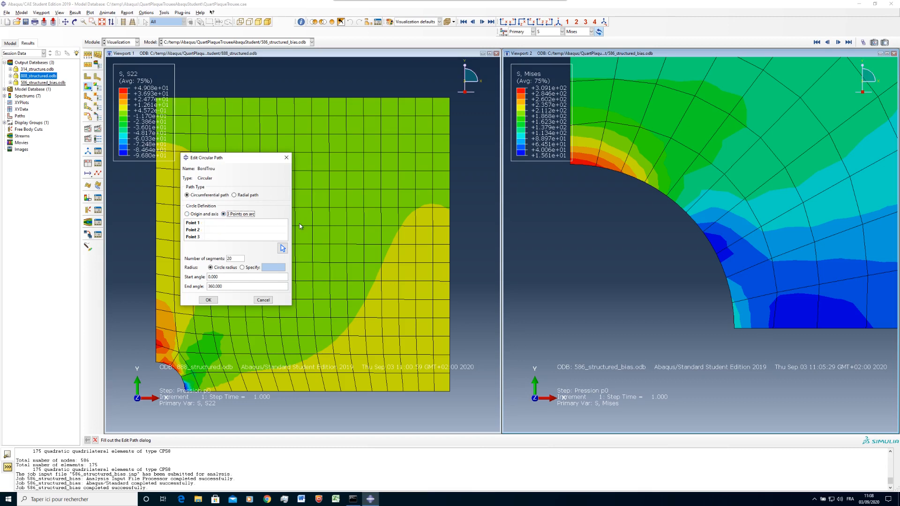
pyautogui.click(283, 248)
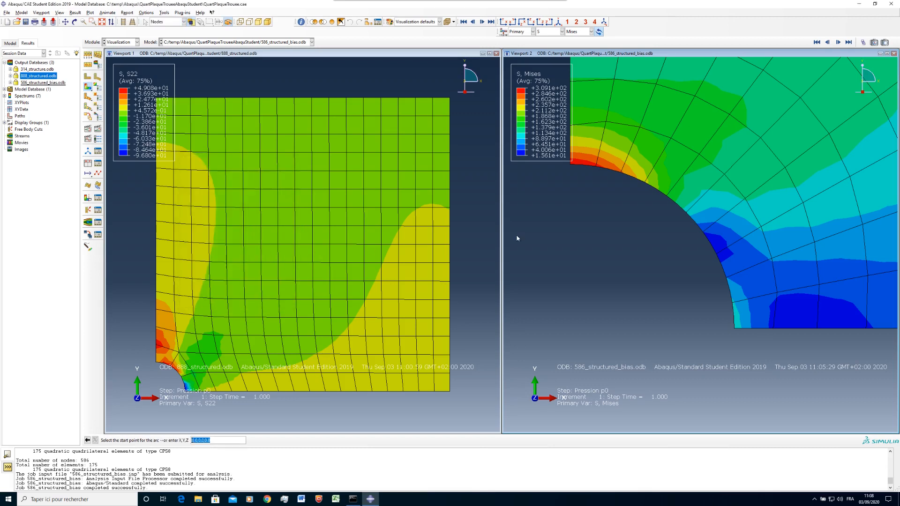
pyautogui.click(570, 165)
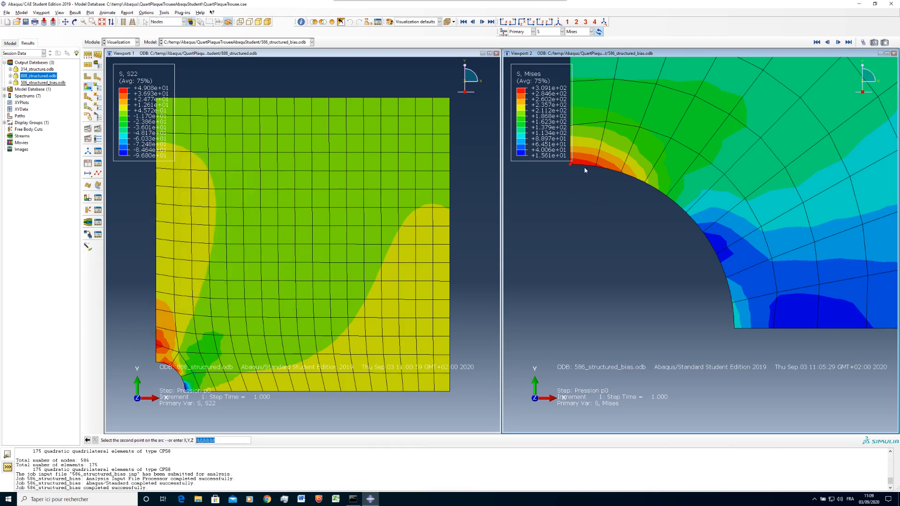
pyautogui.click(685, 212)
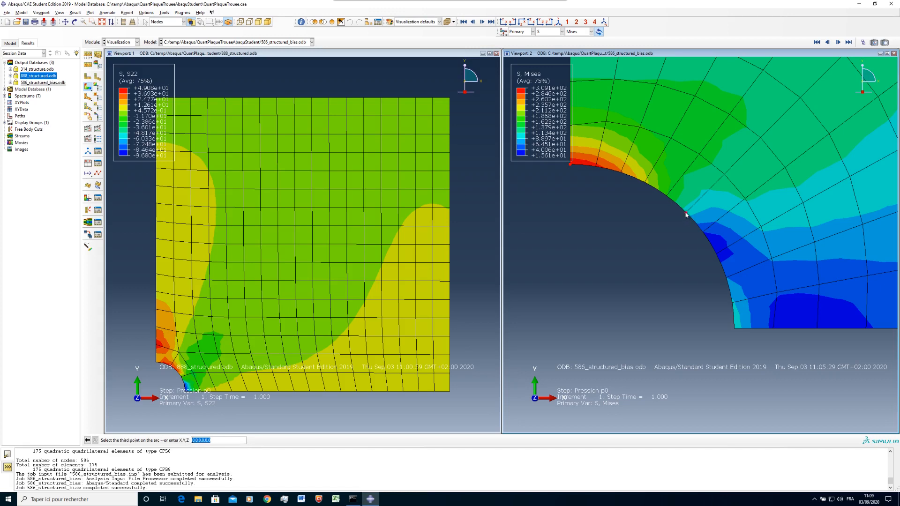
pyautogui.click(734, 329)
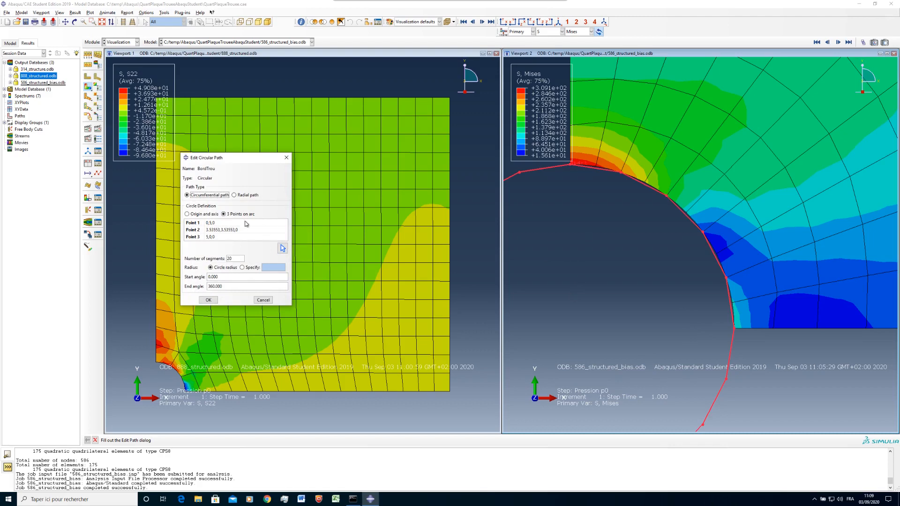
# Set the end angle of the BordTrou path to 90 and accept the path definition
pyautogui.moveTo(223, 286); pyautogui.dragTo(208, 286)
pyautogui.write('90')
pyautogui.click(243, 277)
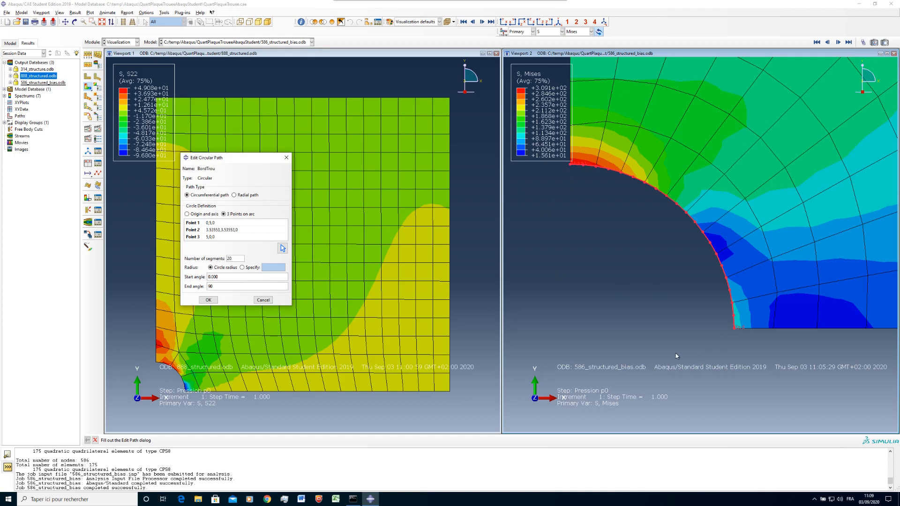
pyautogui.click(208, 300)
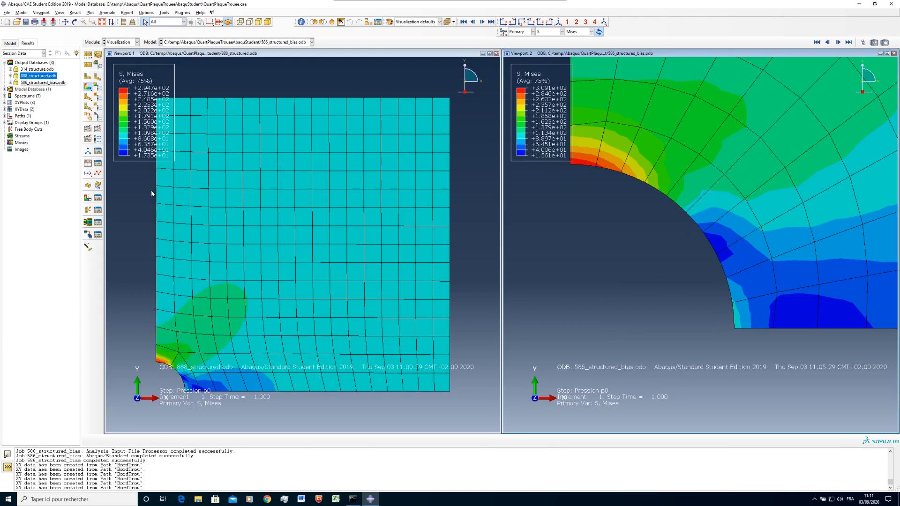
# Plot the Mises stress along the BordTrou path in Viewport 2 against normalized distance, using the undeformed model shape
pyautogui.click(88, 164)
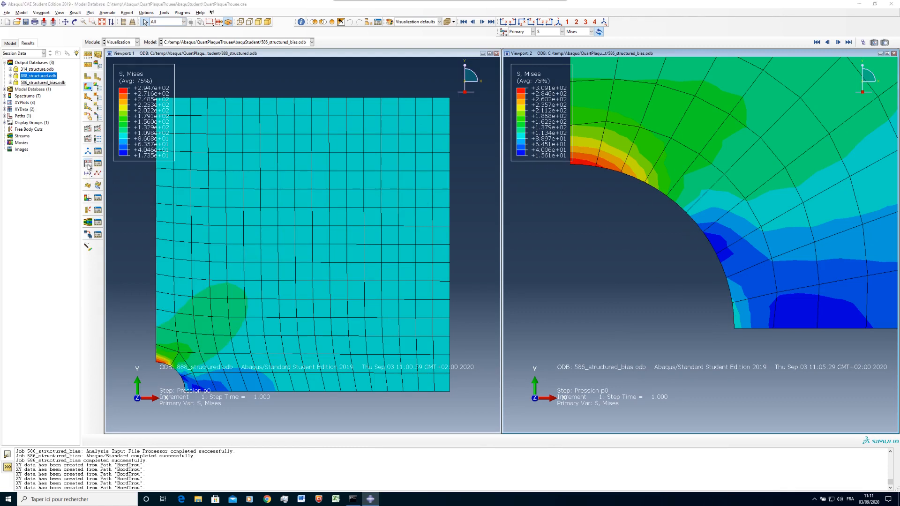
pyautogui.click(19, 189)
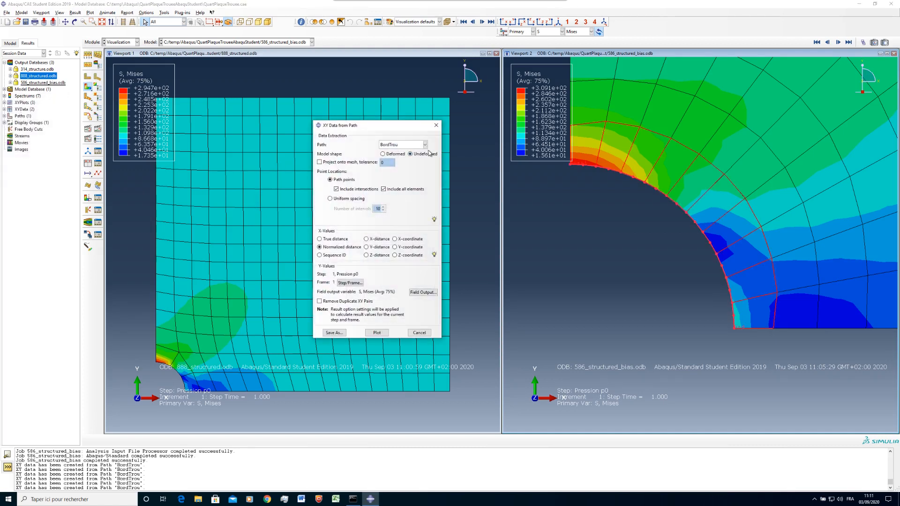
pyautogui.click(392, 154)
pyautogui.click(418, 155)
pyautogui.click(331, 240)
pyautogui.click(330, 248)
pyautogui.click(377, 333)
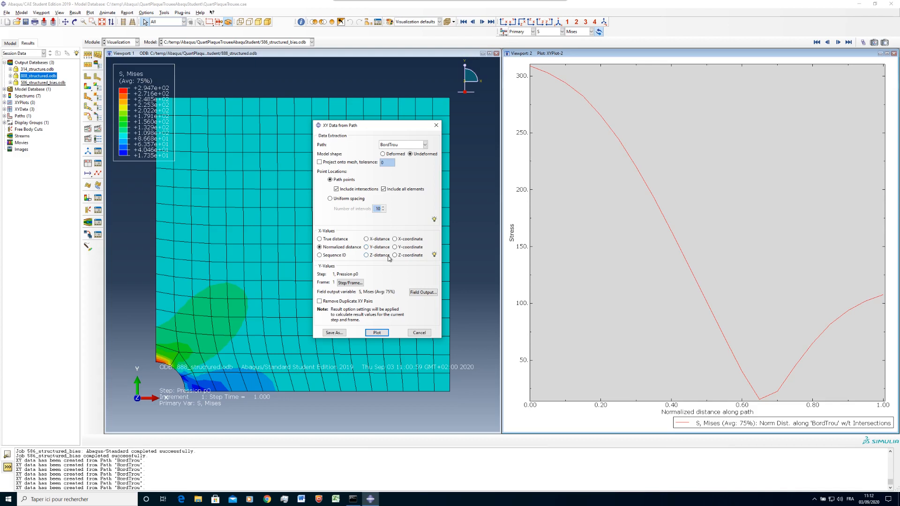
# Show the Mises stress contours of 586_structured_bias.odb in Viewport 1
pyautogui.click(237, 53)
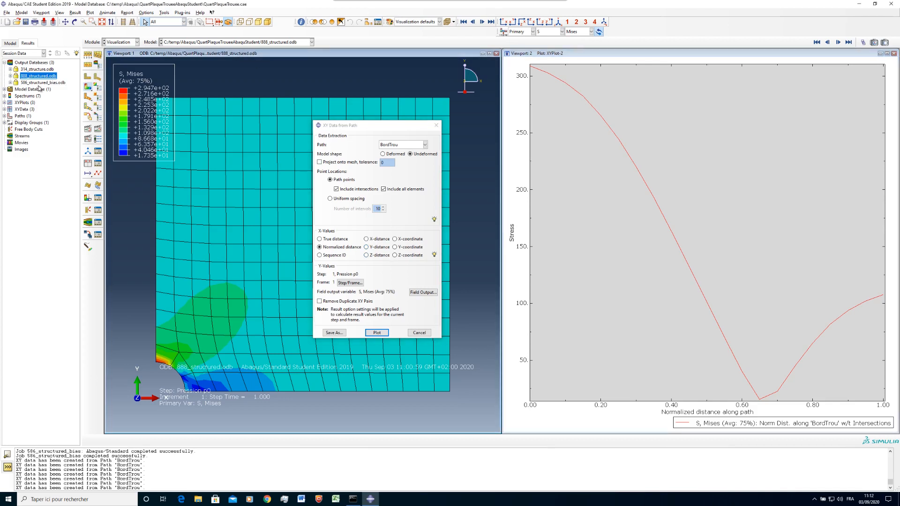
pyautogui.doubleClick(43, 82)
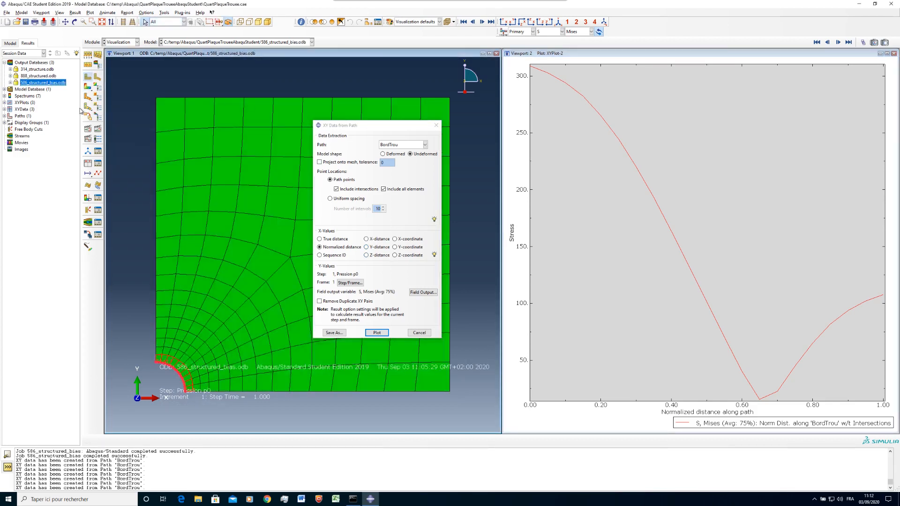
pyautogui.click(87, 86)
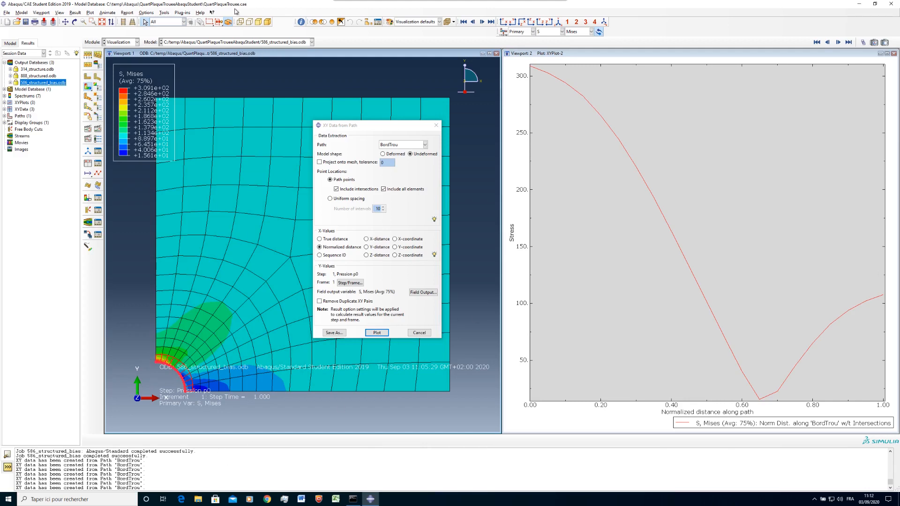
# Display the S11 stress component on the biased-mesh model in Viewport 1, focused on the area around the hole
pyautogui.hotkey('ctrl', 'b')
pyautogui.moveTo(209, 412); pyautogui.dragTo(137, 345)
pyautogui.moveTo(354, 128); pyautogui.dragTo(587, 287)
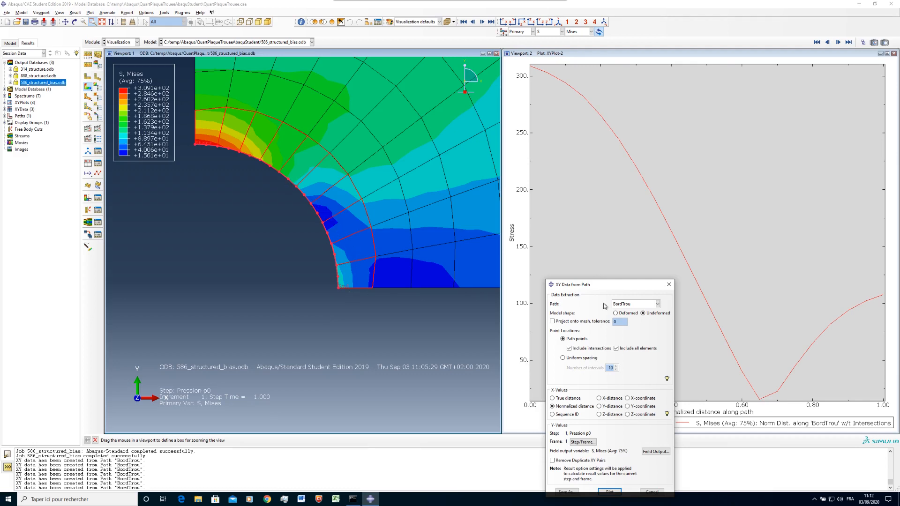
pyautogui.moveTo(627, 285); pyautogui.dragTo(250, 203)
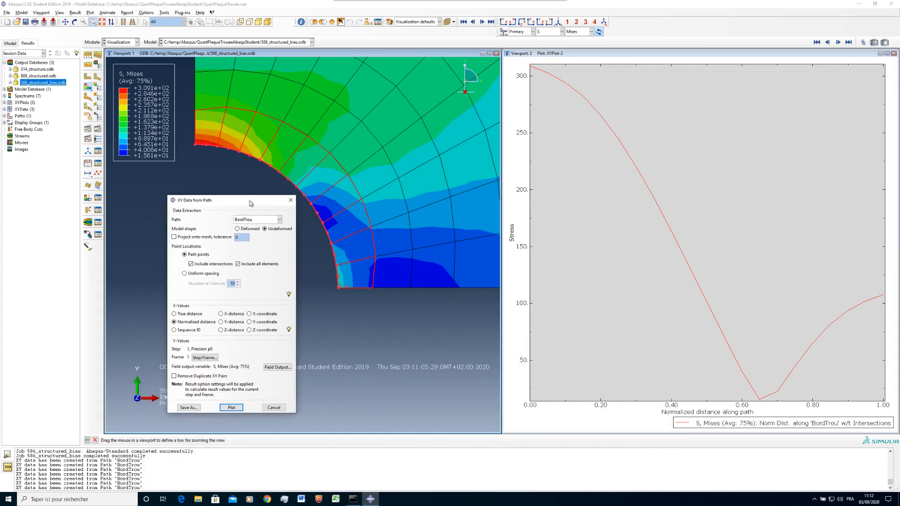
pyautogui.click(276, 368)
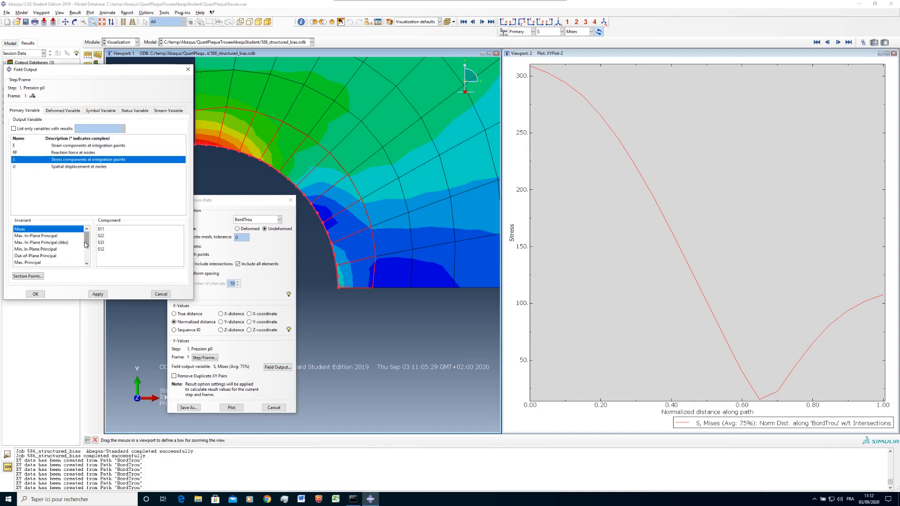
pyautogui.click(101, 229)
pyautogui.click(35, 294)
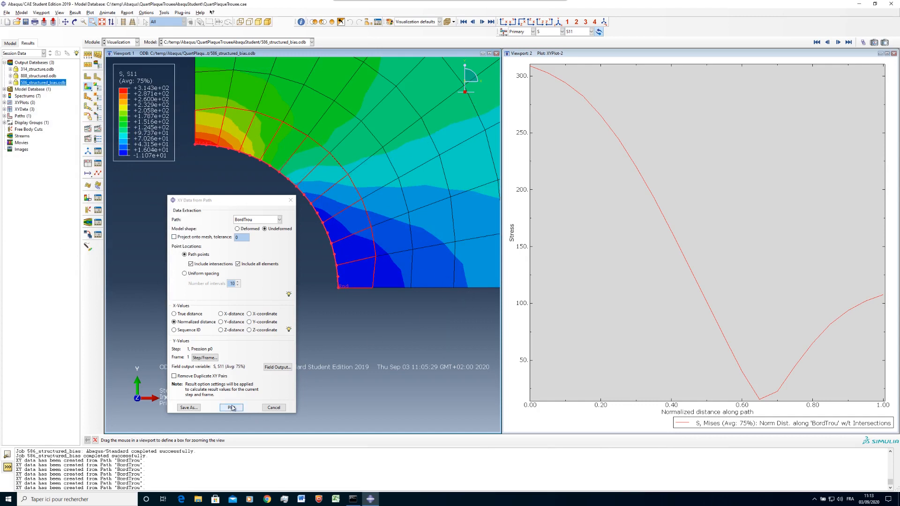
# Plot the S11 stress component along the BordTrou path in Viewport 2 against normalized distance
pyautogui.click(543, 59)
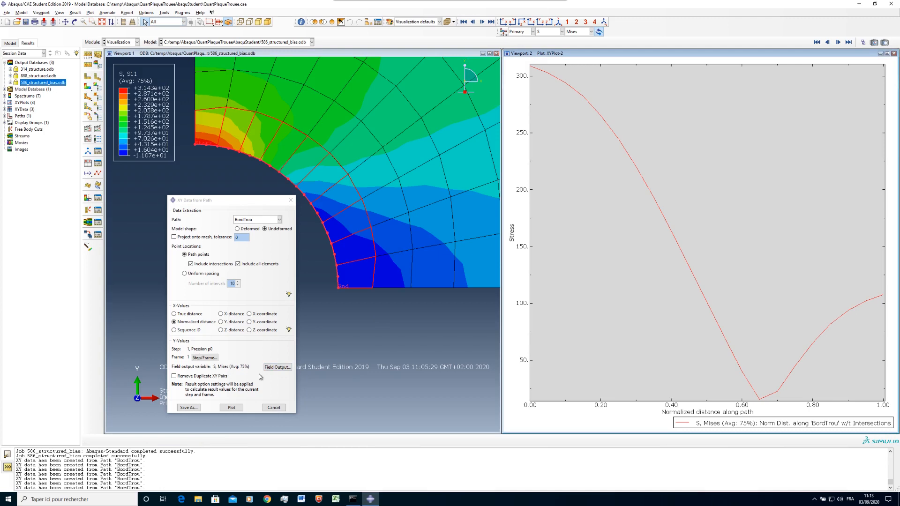
pyautogui.click(276, 367)
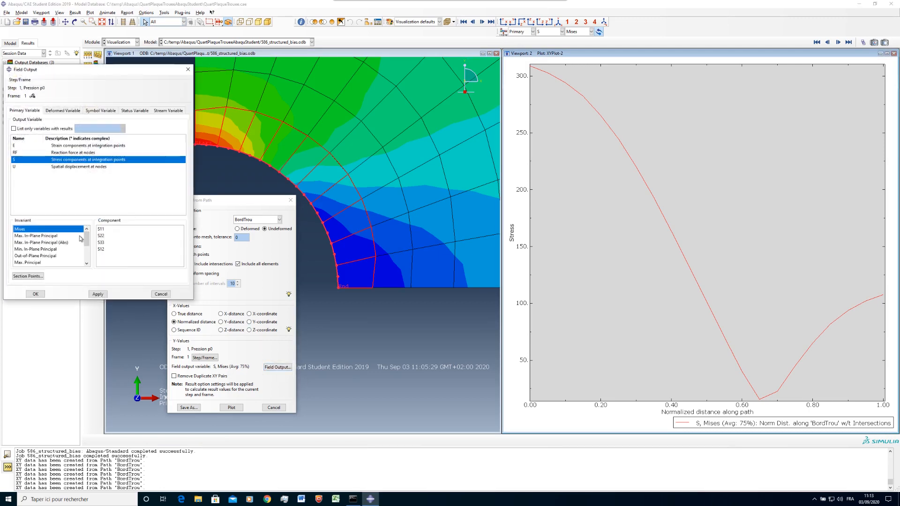
pyautogui.click(101, 229)
pyautogui.click(36, 295)
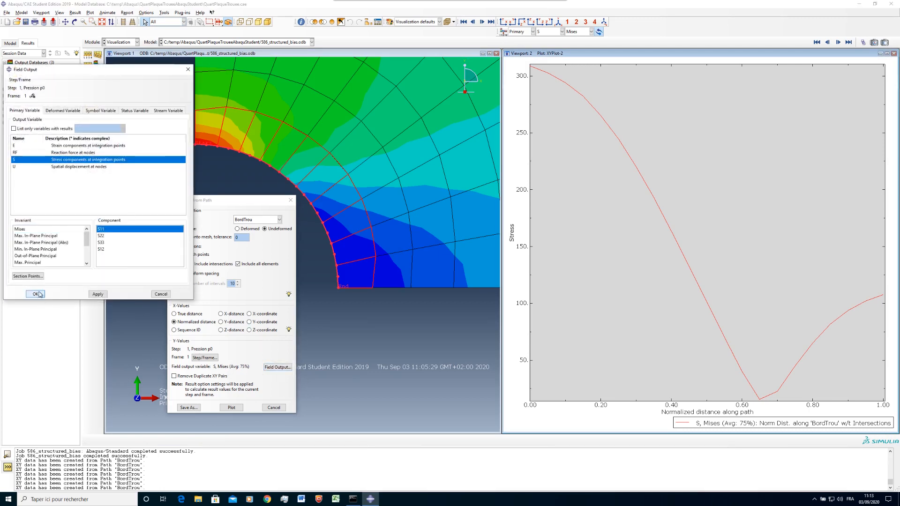
pyautogui.click(235, 408)
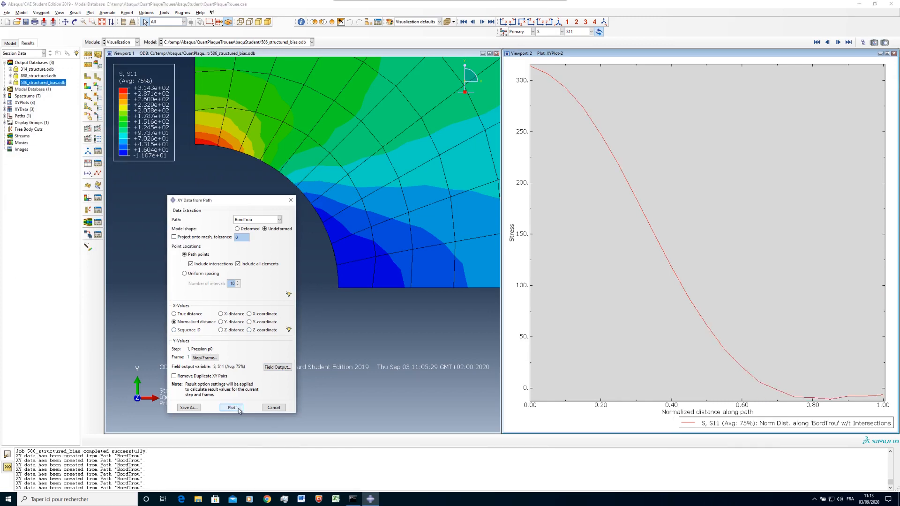
# Start an XY data report and set its output file name to sigma11vsnormalizeddistance.csv
pyautogui.moveTo(246, 196); pyautogui.dragTo(312, 347)
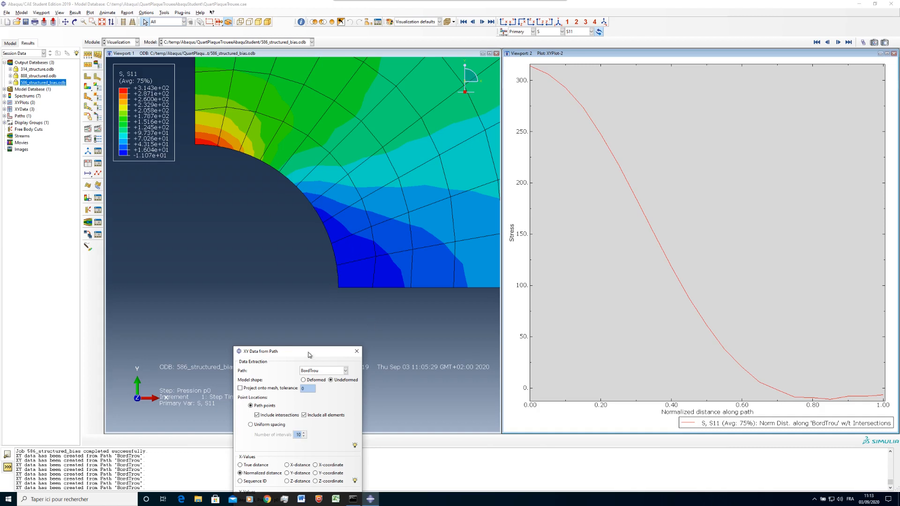
pyautogui.moveTo(309, 355); pyautogui.dragTo(331, 135)
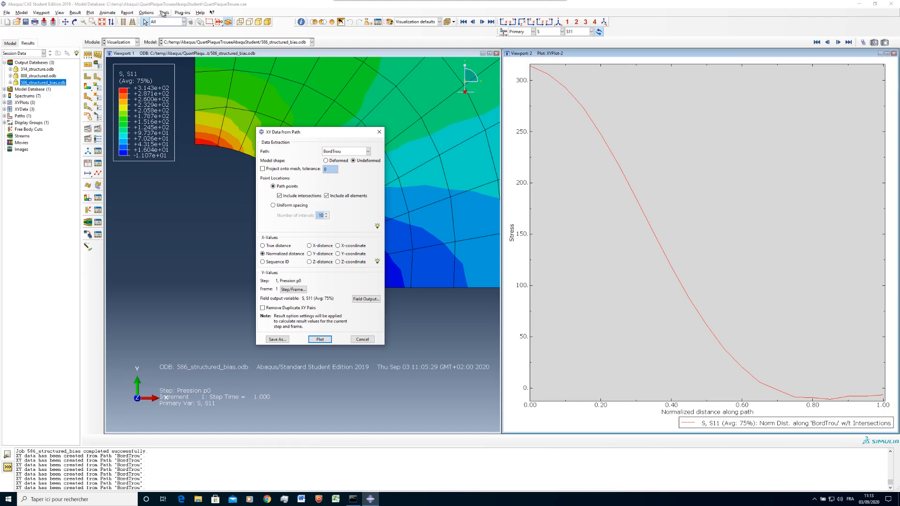
pyautogui.click(164, 13)
pyautogui.moveTo(142, 15)
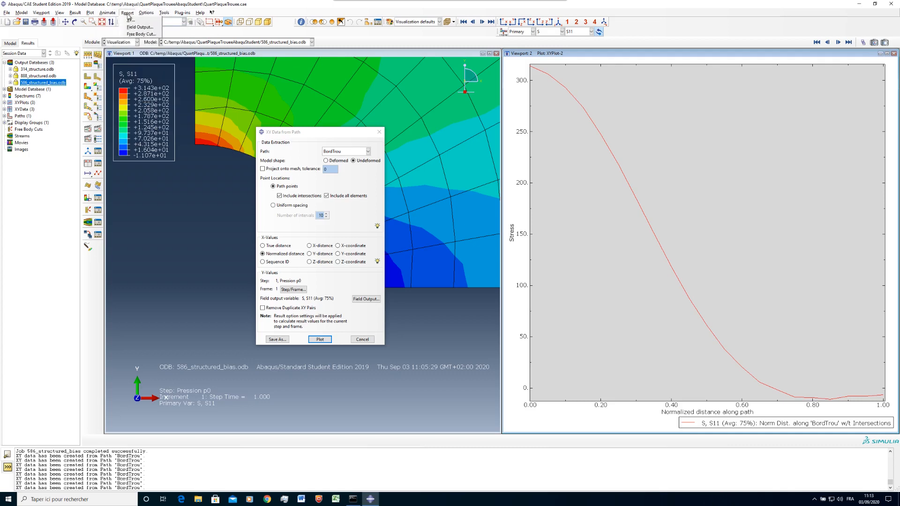
pyautogui.click(129, 20)
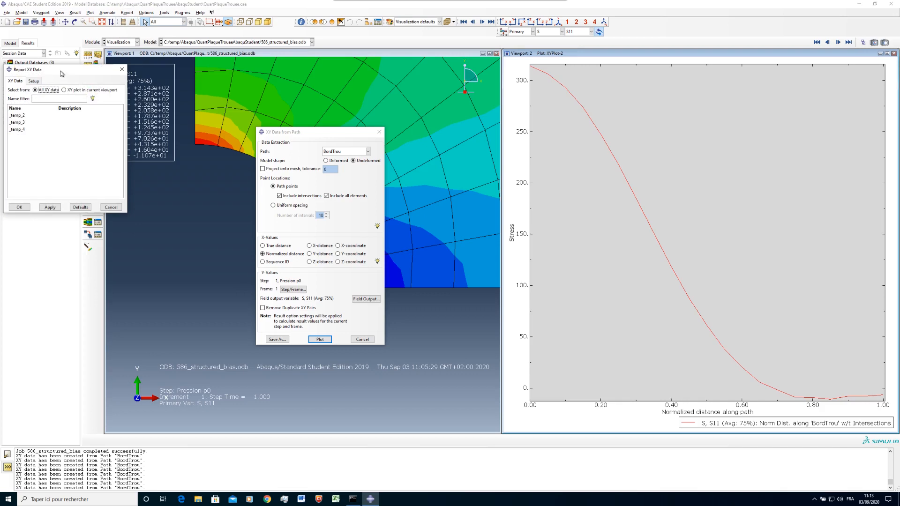
pyautogui.moveTo(61, 73); pyautogui.dragTo(274, 121)
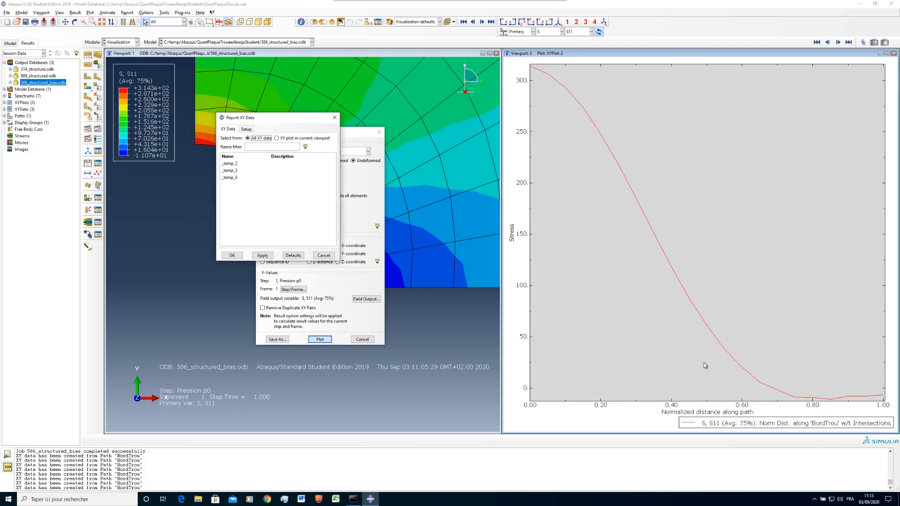
pyautogui.click(245, 130)
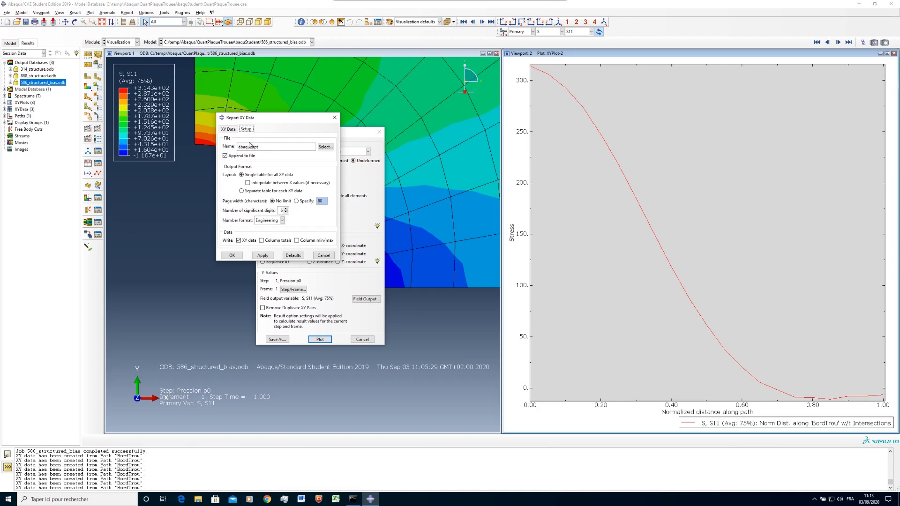
pyautogui.moveTo(275, 147); pyautogui.dragTo(222, 141)
pyautogui.write('sigma11vsnormalizeddistance.csv')
# Write the _temp_4 curve of the XY plot in the current viewport to the report file
pyautogui.click(229, 129)
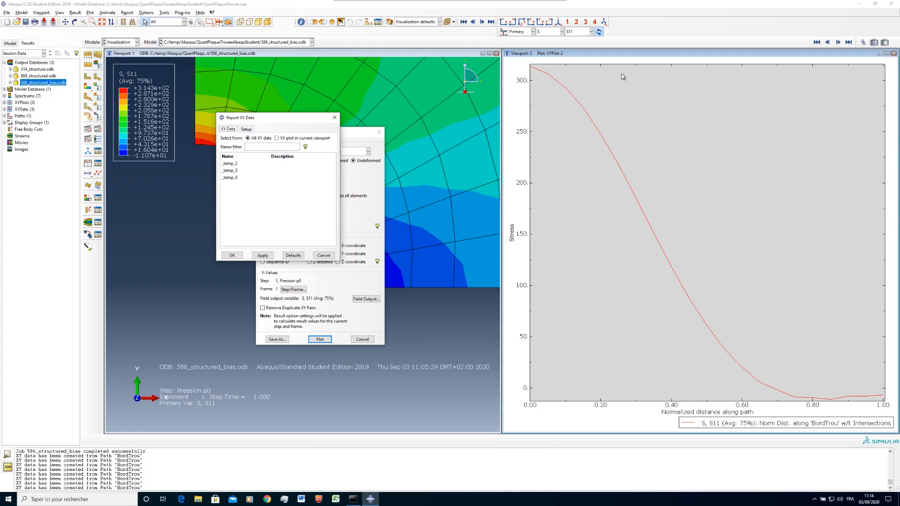
pyautogui.moveTo(289, 121); pyautogui.dragTo(511, 168)
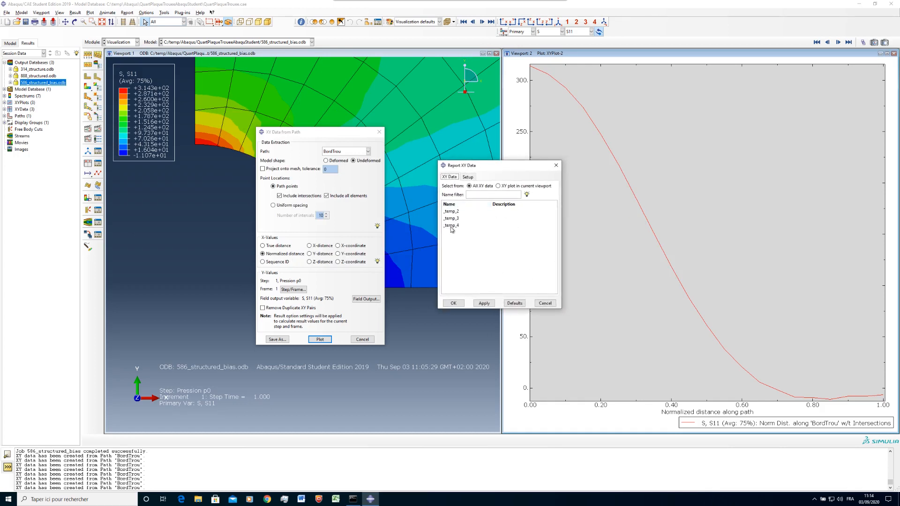
pyautogui.click(522, 186)
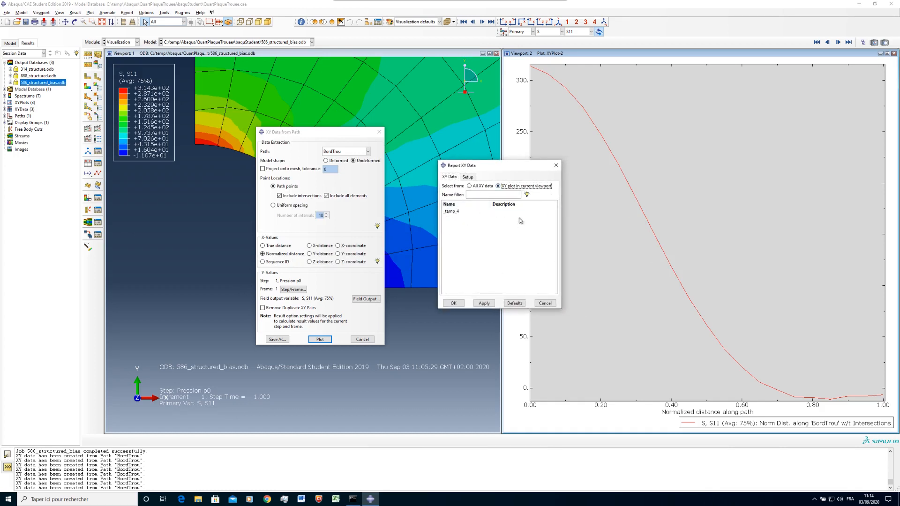
pyautogui.click(453, 211)
pyautogui.click(483, 303)
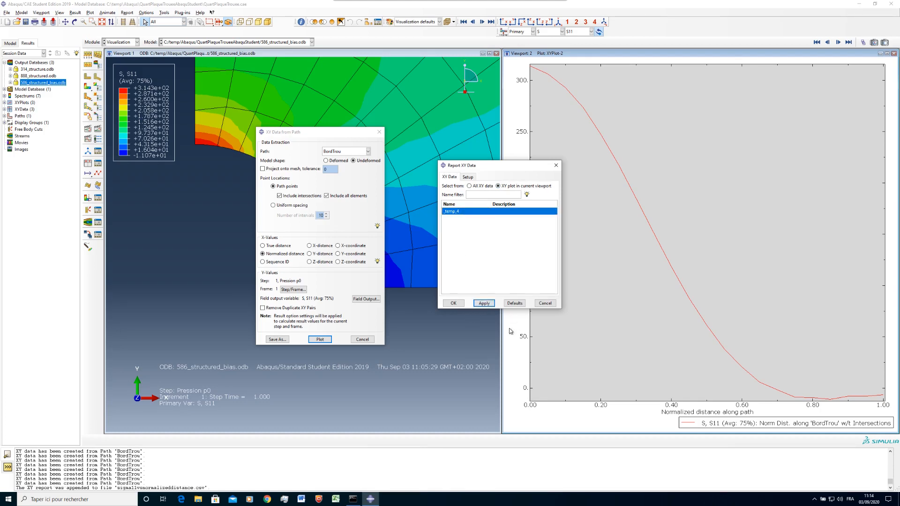
# Switch to File Explorer and open the folder C:\temp\Abaqus\QuartPlaqueTroueeAbaquStudent
pyautogui.click(198, 499)
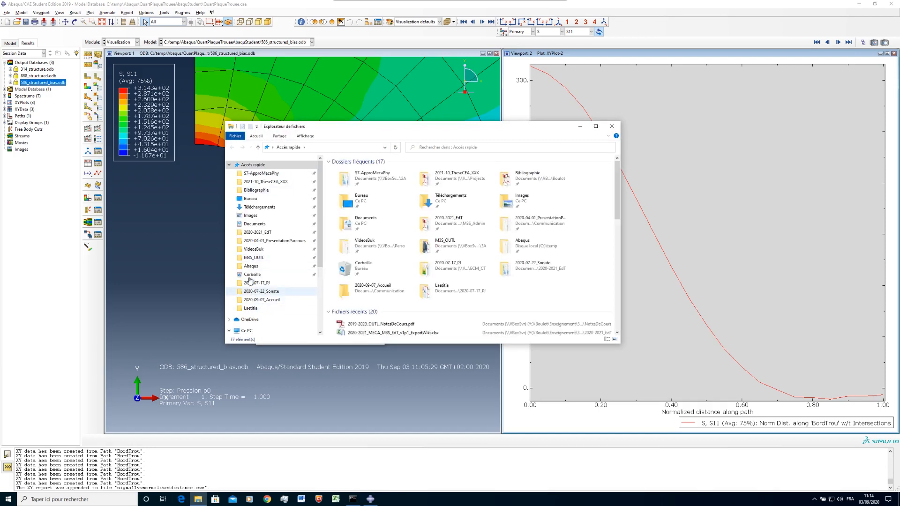
pyautogui.scroll(-2, 249, 331)
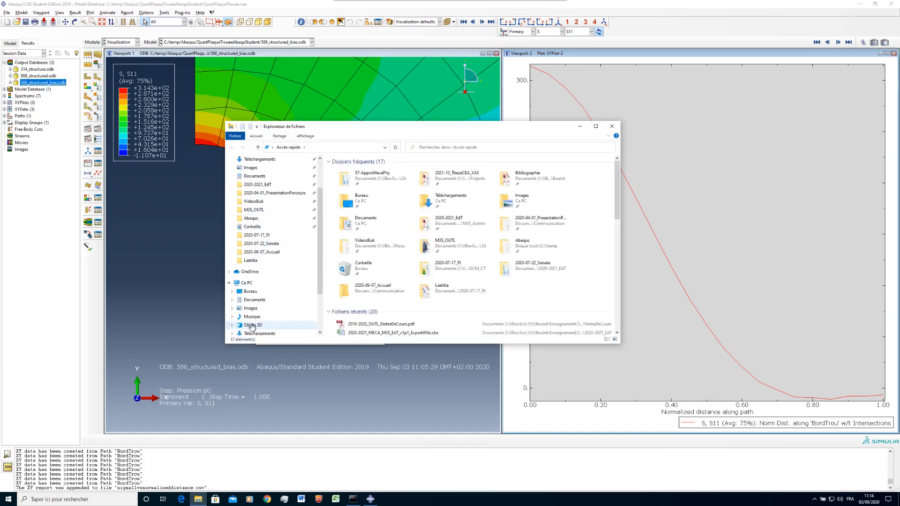
pyautogui.scroll(-2, 248, 286)
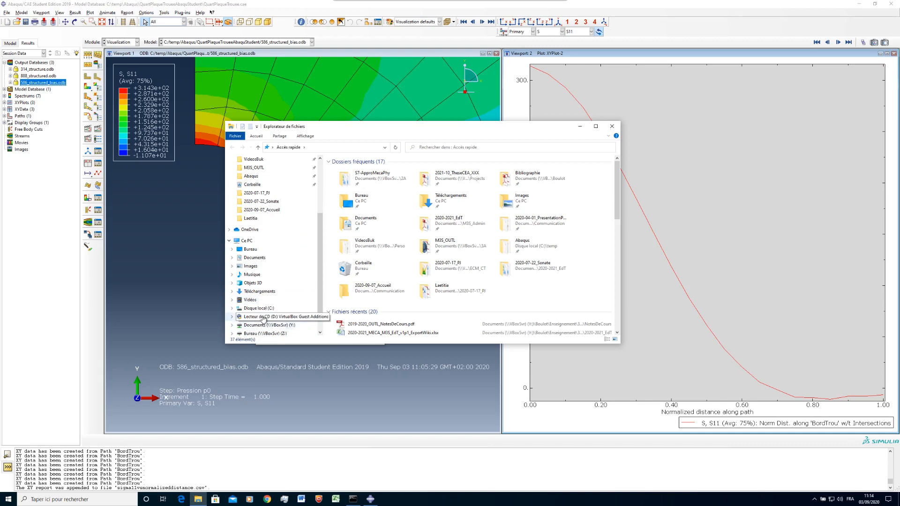
pyautogui.click(258, 308)
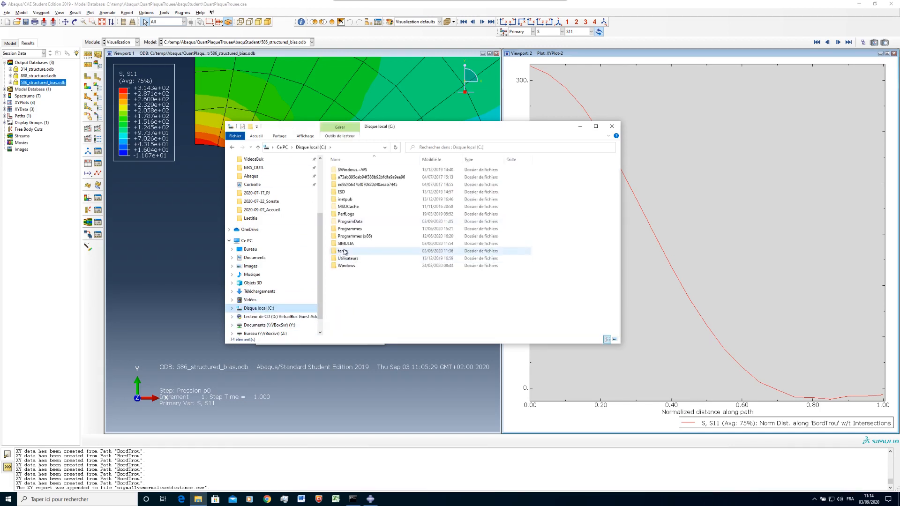
pyautogui.doubleClick(408, 249)
pyautogui.doubleClick(346, 171)
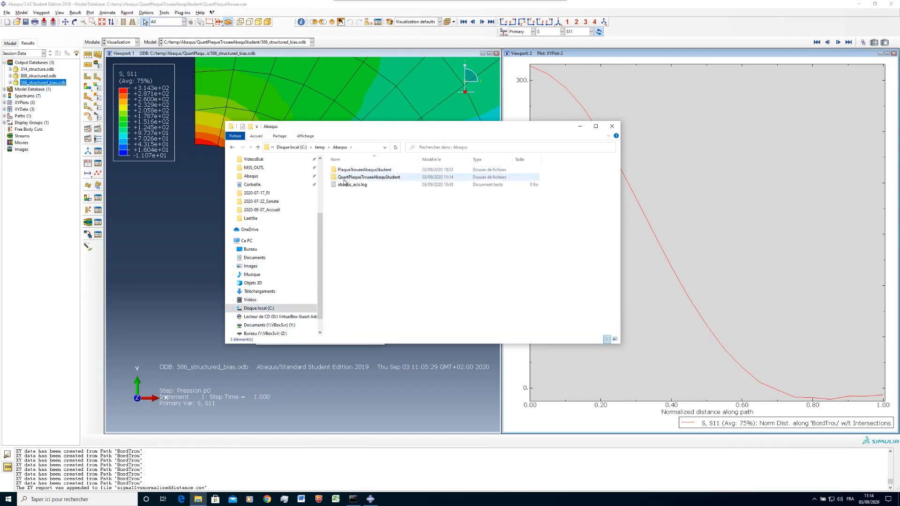
pyautogui.doubleClick(360, 178)
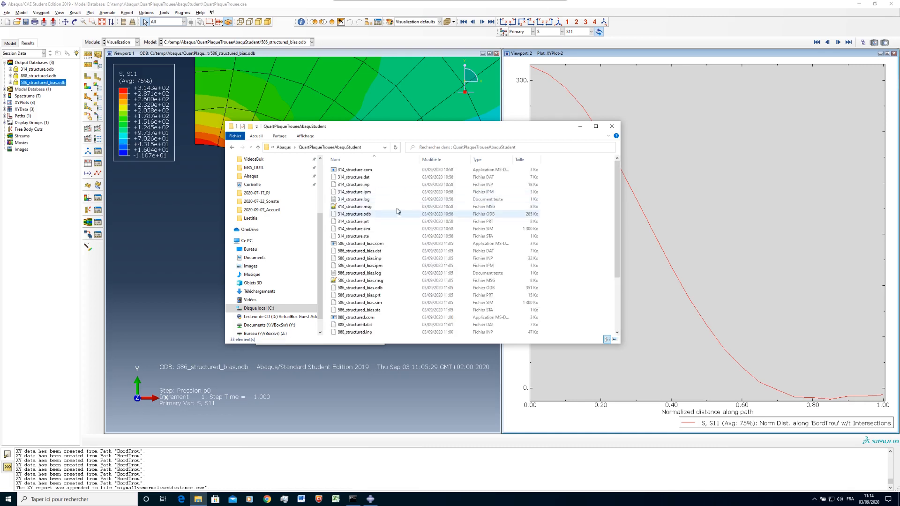
# Open sigma11vsnormalizeddistance.csv in Excel and dismiss the Office activation assistant
pyautogui.scroll(-2, 353, 298)
pyautogui.scroll(-2, 352, 300)
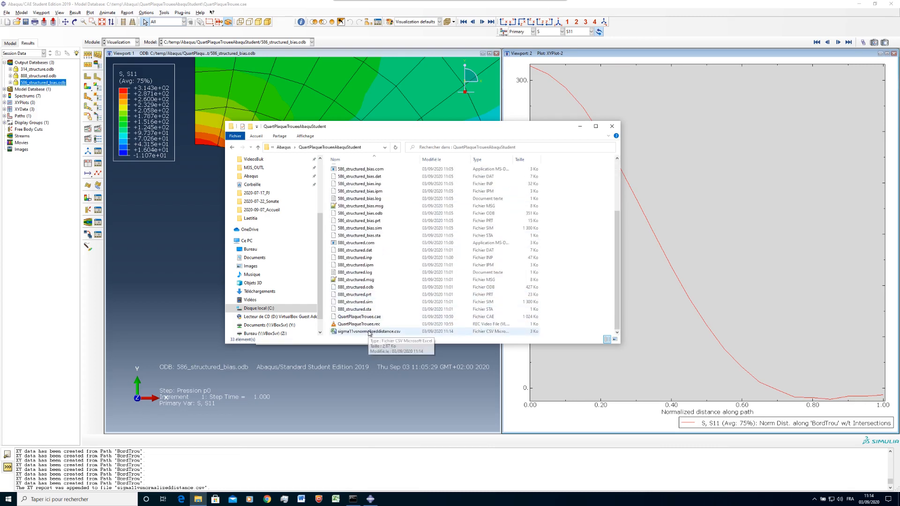
pyautogui.doubleClick(370, 332)
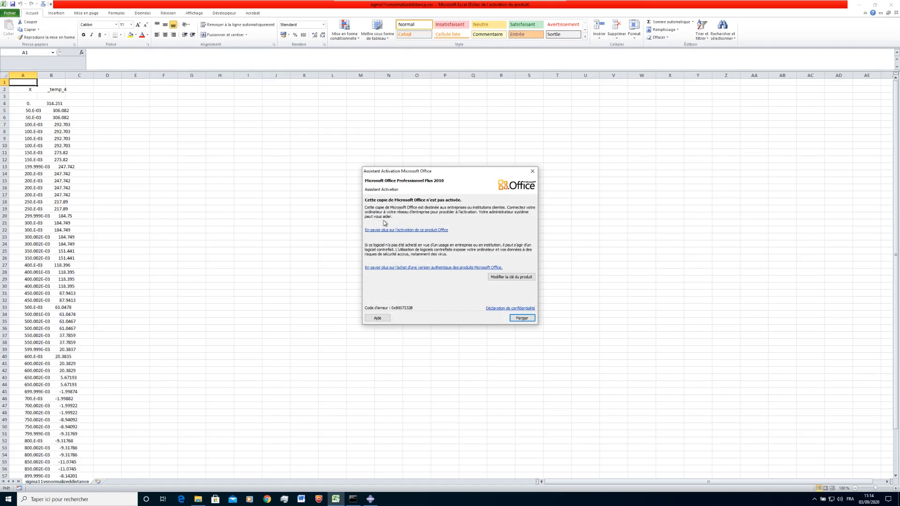
pyautogui.click(523, 318)
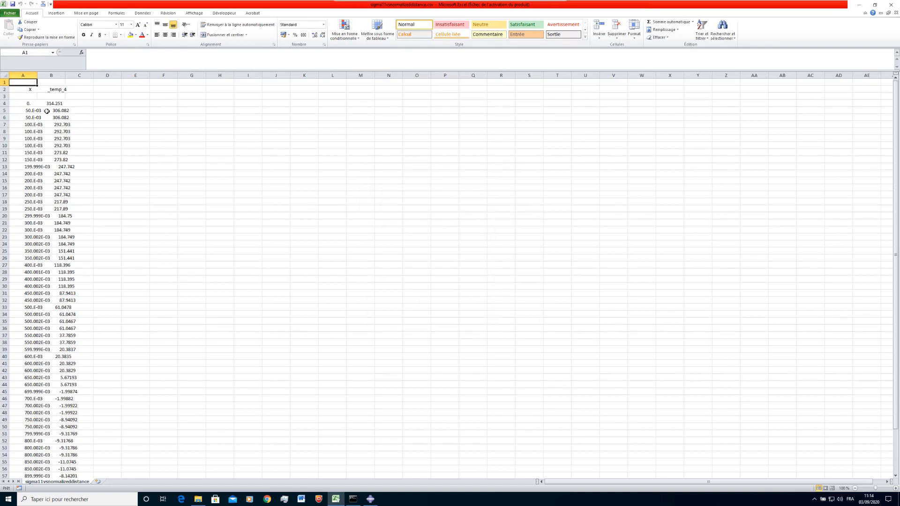
# Widen column A to fit its contents and split its text into separate columns using space as an added delimiter
pyautogui.doubleClick(37, 74)
pyautogui.click(126, 160)
pyautogui.click(46, 75)
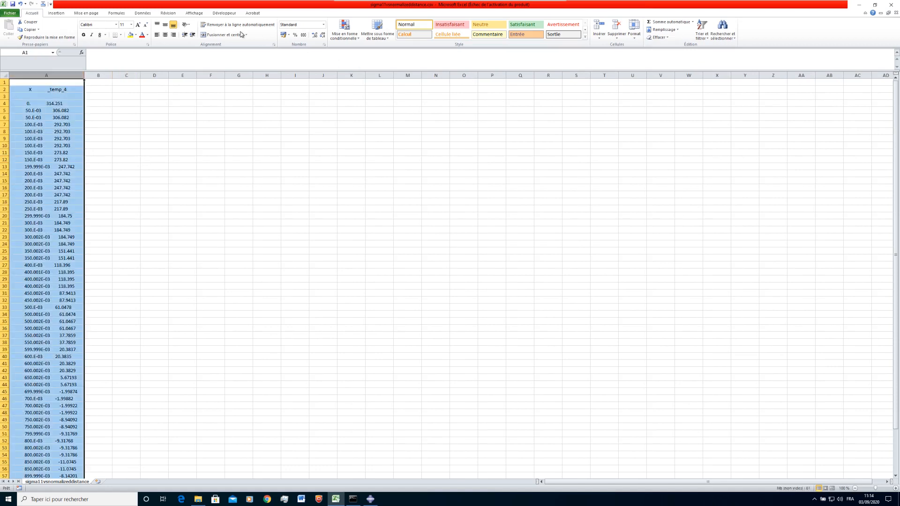
pyautogui.click(149, 15)
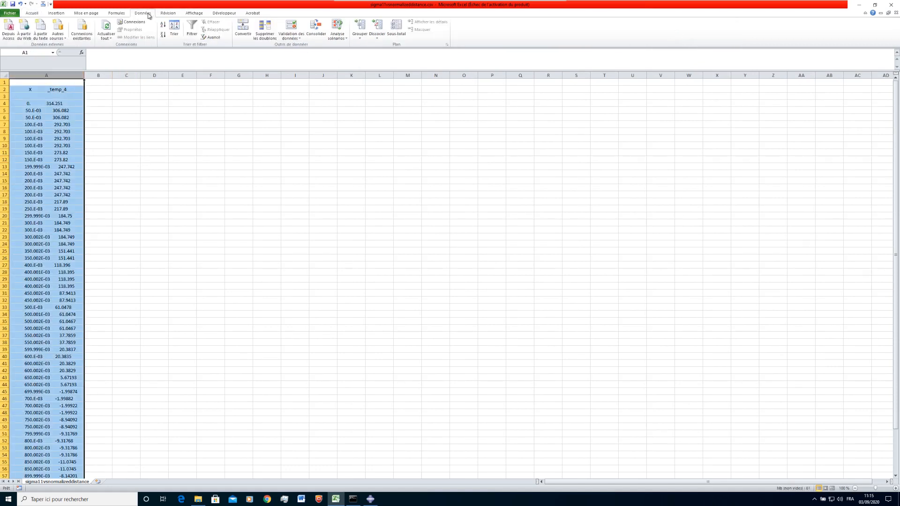
pyautogui.click(243, 28)
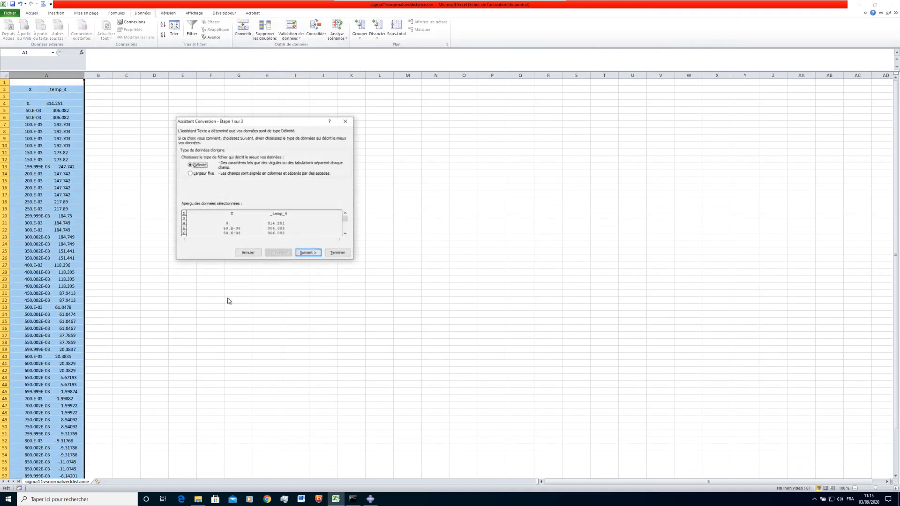
pyautogui.click(308, 253)
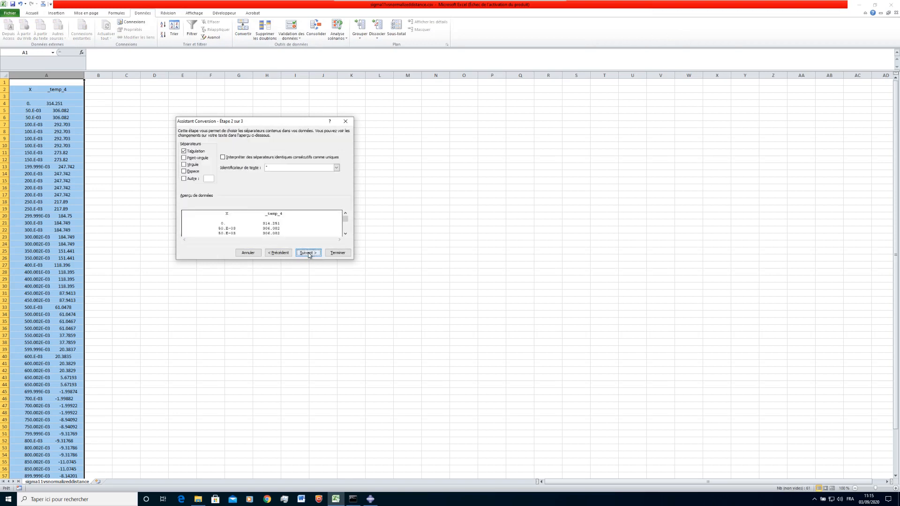
pyautogui.click(191, 171)
pyautogui.click(338, 254)
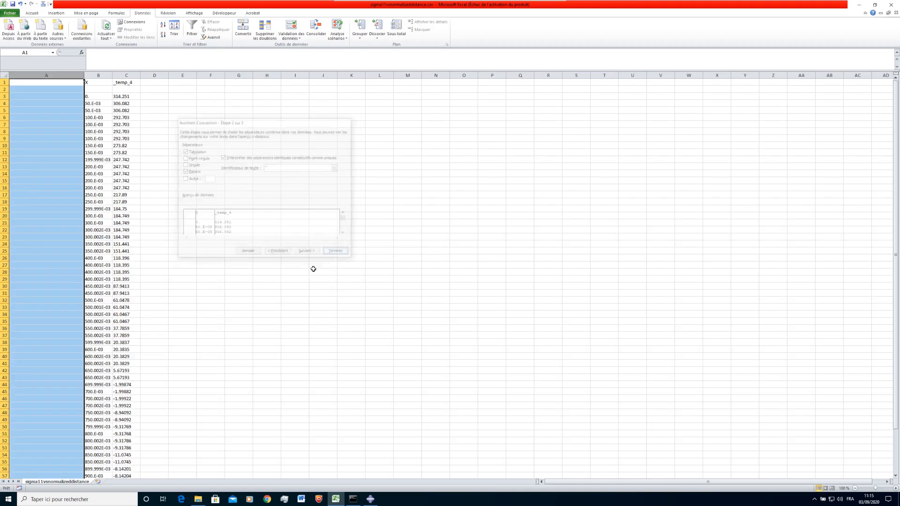
# Delete the stray unsplit entry in cell A63 below the separated data
pyautogui.moveTo(220, 312); pyautogui.dragTo(221, 308)
pyautogui.click(98, 82)
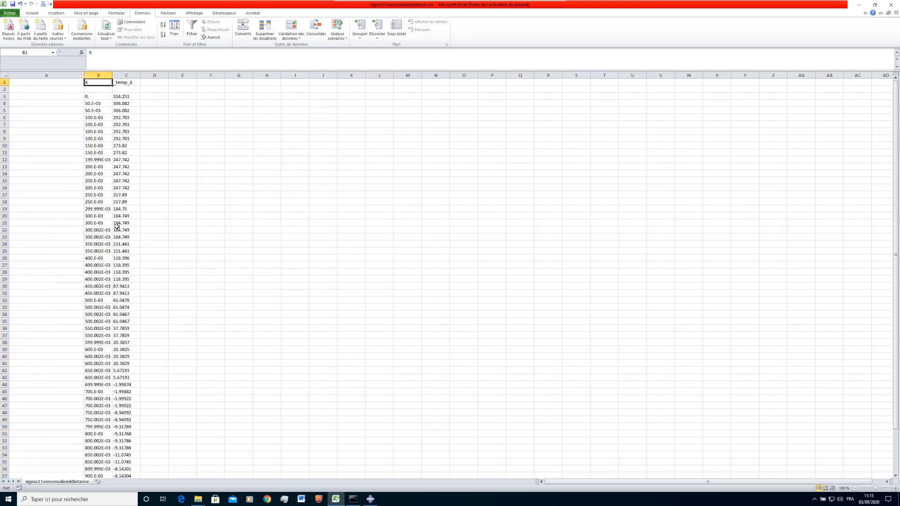
pyautogui.scroll(-5, 159, 258)
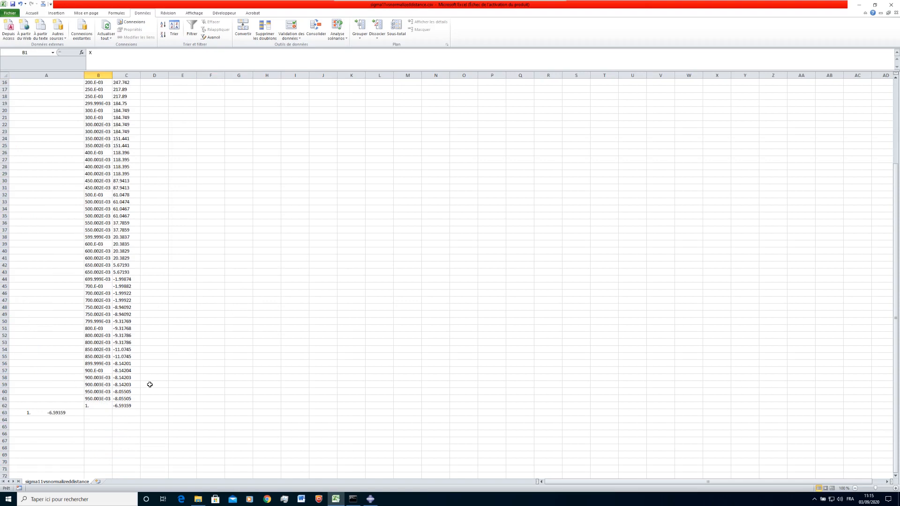
pyautogui.click(42, 413)
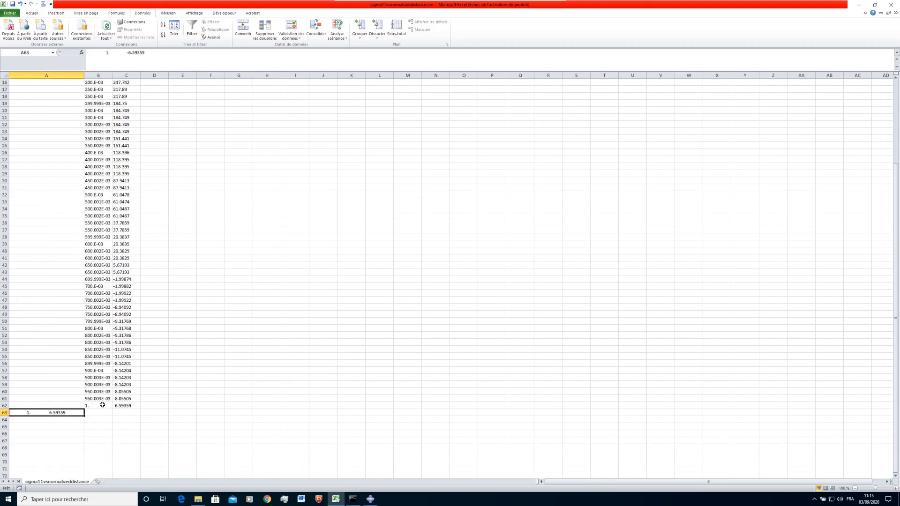
pyautogui.press('Delete')
pyautogui.press('Right')
pyautogui.press('Up')
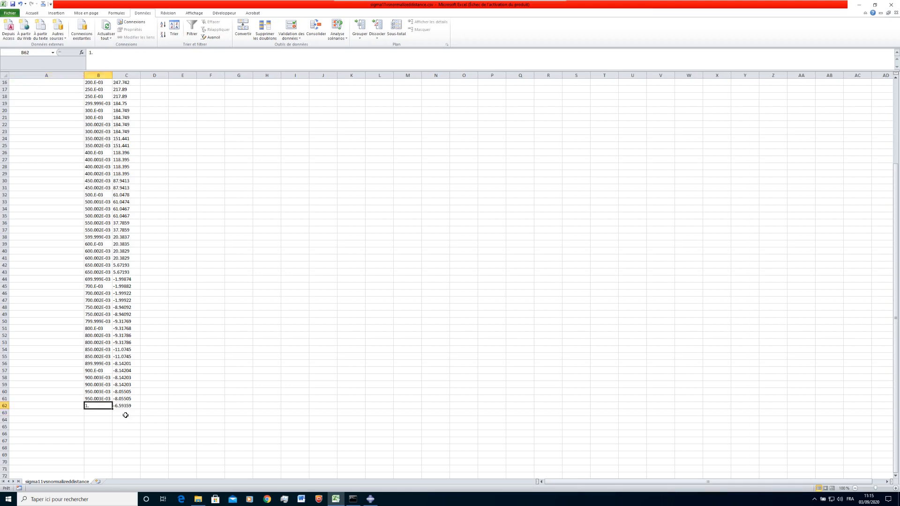
# Move the X and _temp_4 headings from row 1 to row 2 and select the data range B2:C62
pyautogui.hotkey('ctrl', 'Up')
pyautogui.press('Up')
pyautogui.press('Up')
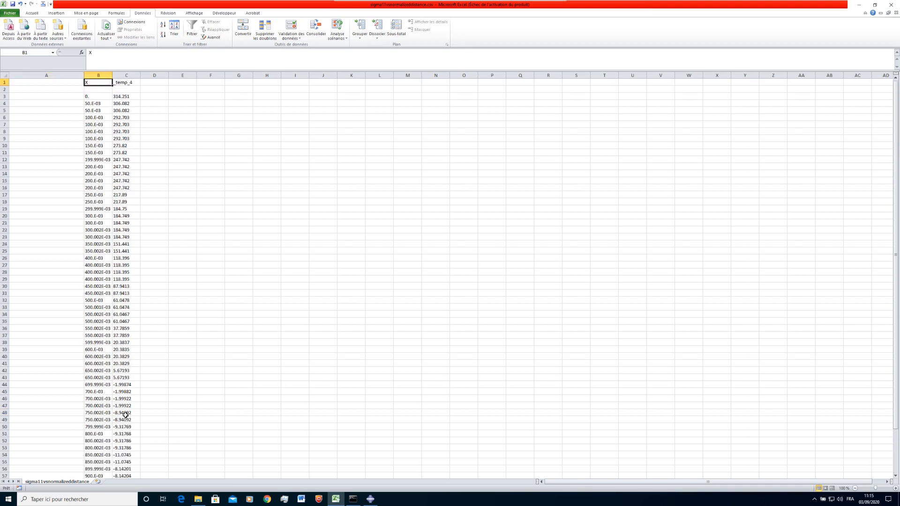
pyautogui.press('Down')
pyautogui.press('Up')
pyautogui.hotkey('shift', 'Right')
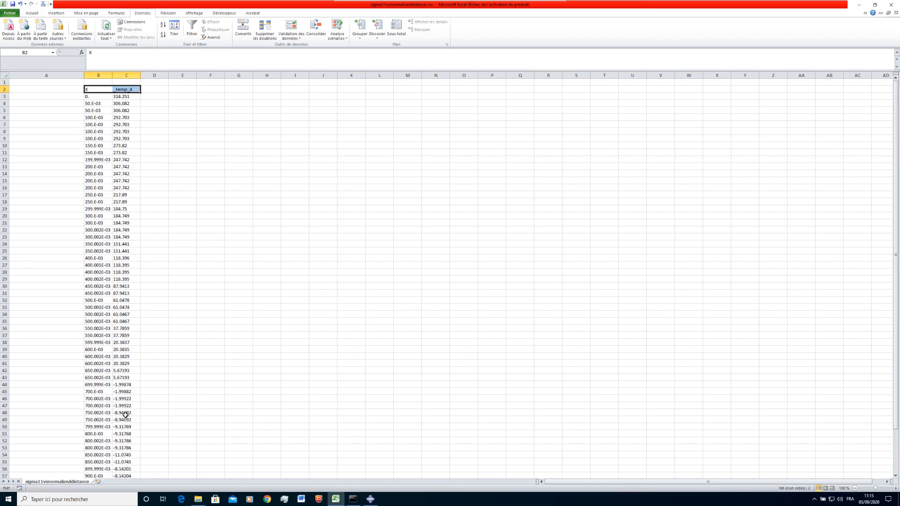
pyautogui.hotkey('ctrl', 'shift', 'Down')
pyautogui.hotkey('ctrl', 'shift', 'Down')
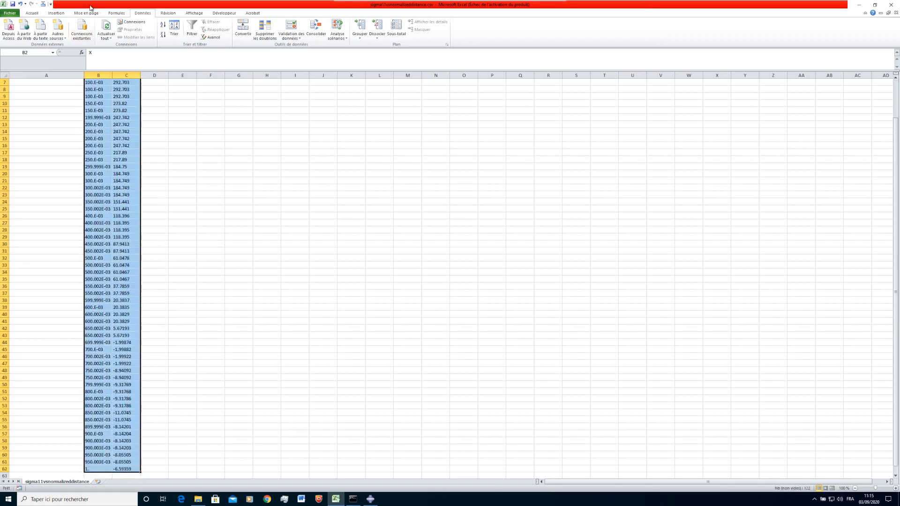
# Try to plot the selected data as a scatter chart with smooth lines, and delete that chart
pyautogui.click(63, 15)
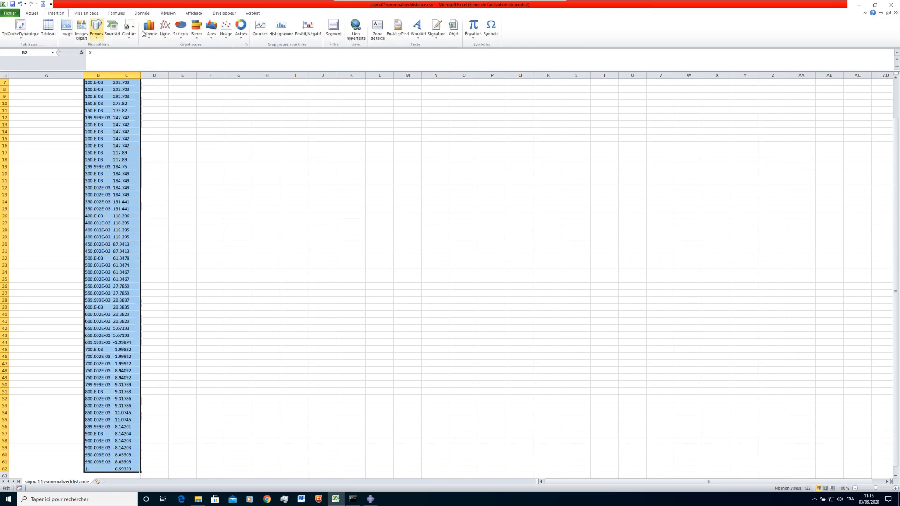
pyautogui.click(226, 30)
pyautogui.click(268, 59)
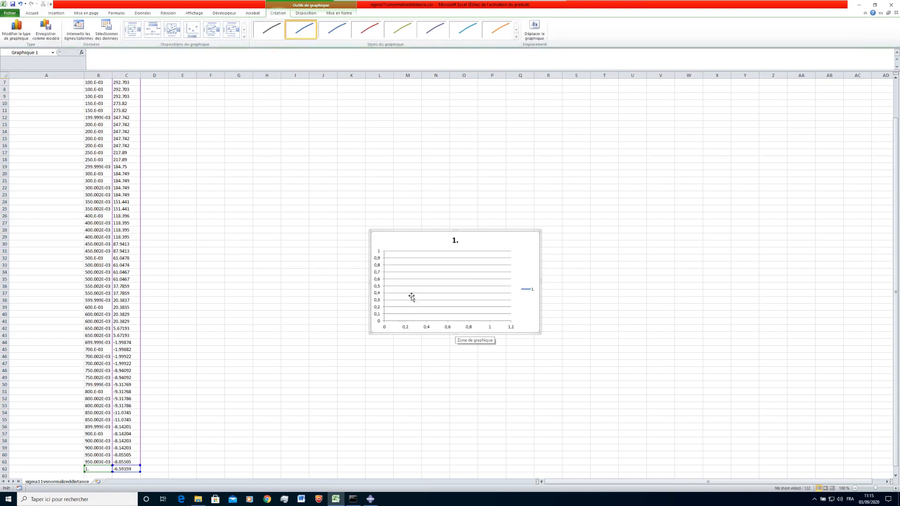
pyautogui.press('Escape')
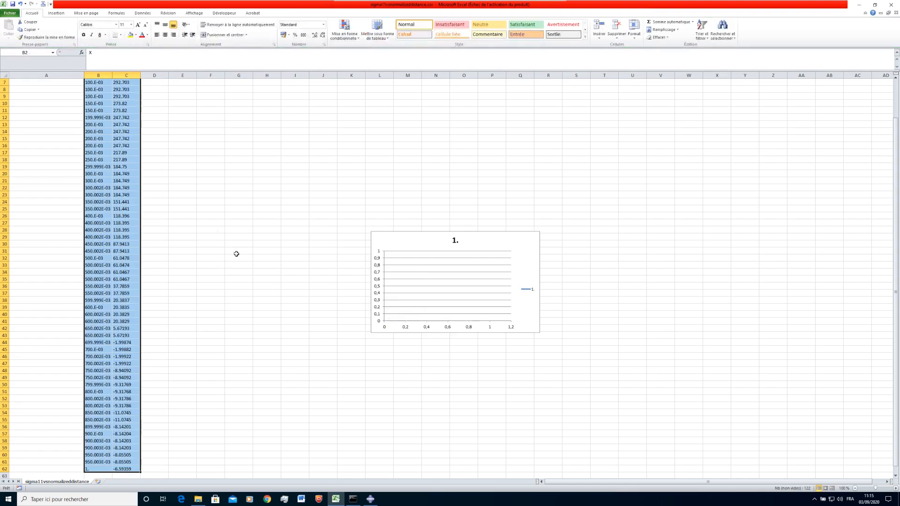
pyautogui.click(387, 242)
pyautogui.press('Delete')
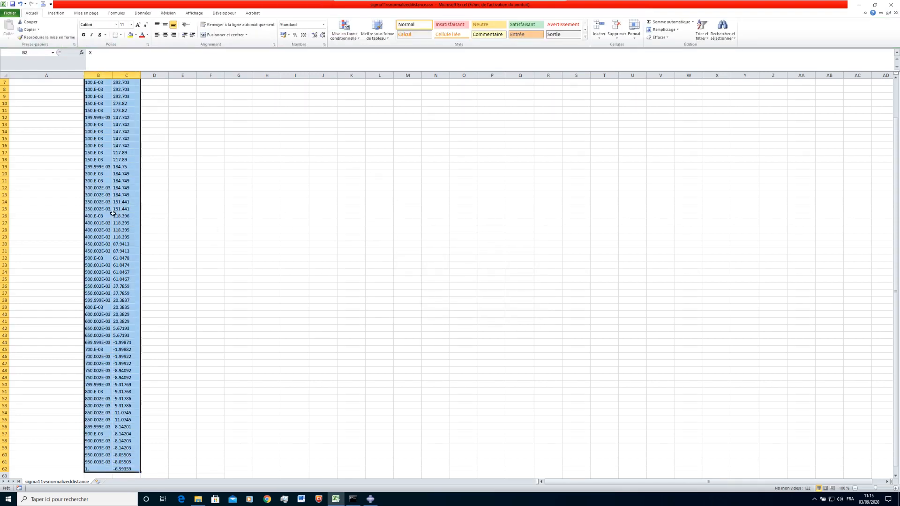
# Replace every decimal point with a comma in the selected range B2:C62 and close the replace dialog
pyautogui.hotkey('ctrl', 'h')
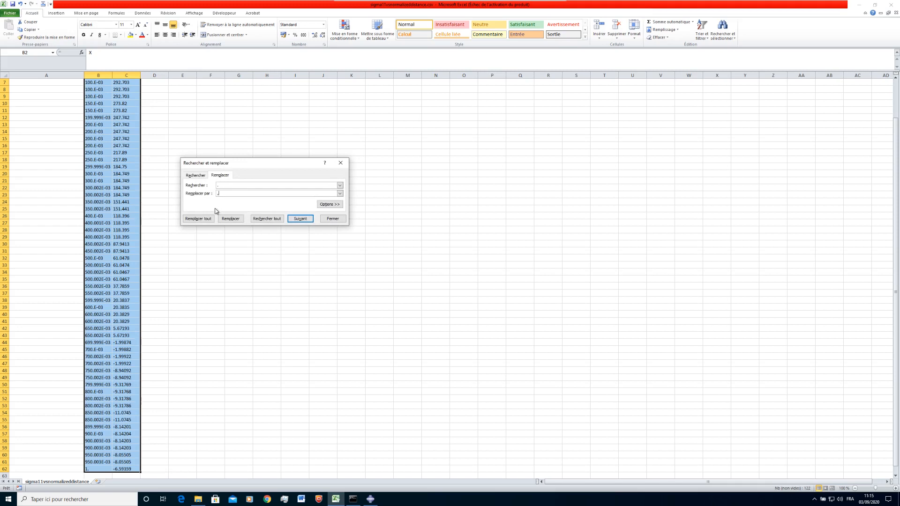
pyautogui.click(206, 219)
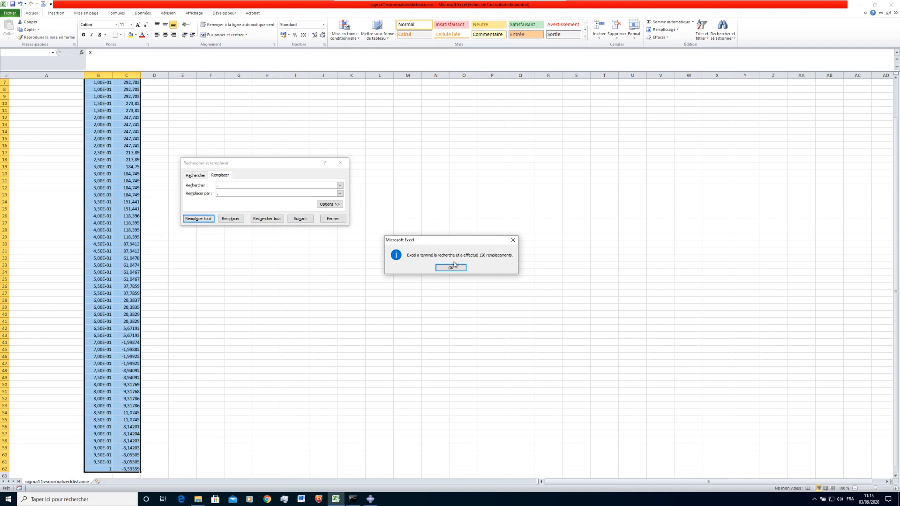
pyautogui.click(451, 267)
pyautogui.click(334, 218)
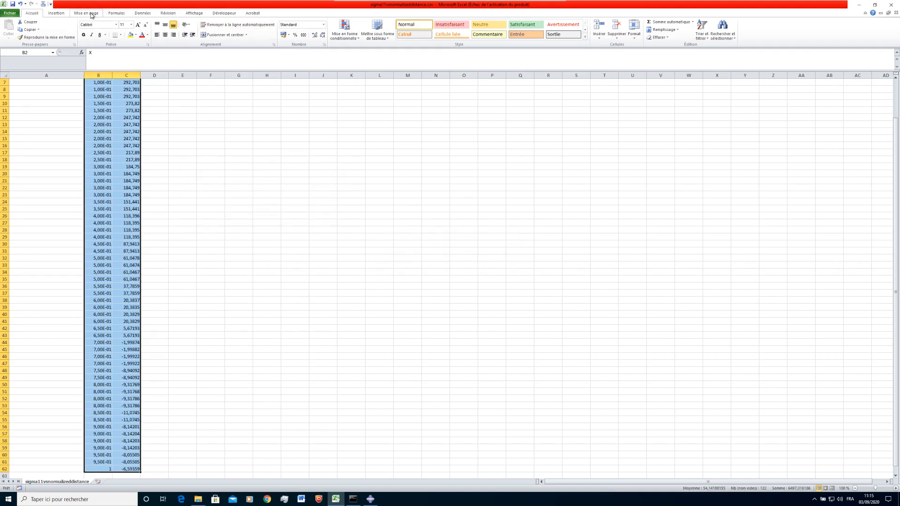
# Insert a scatter chart with smooth lines and no markers from the X and _temp_4 data in B2:C62
pyautogui.click(63, 14)
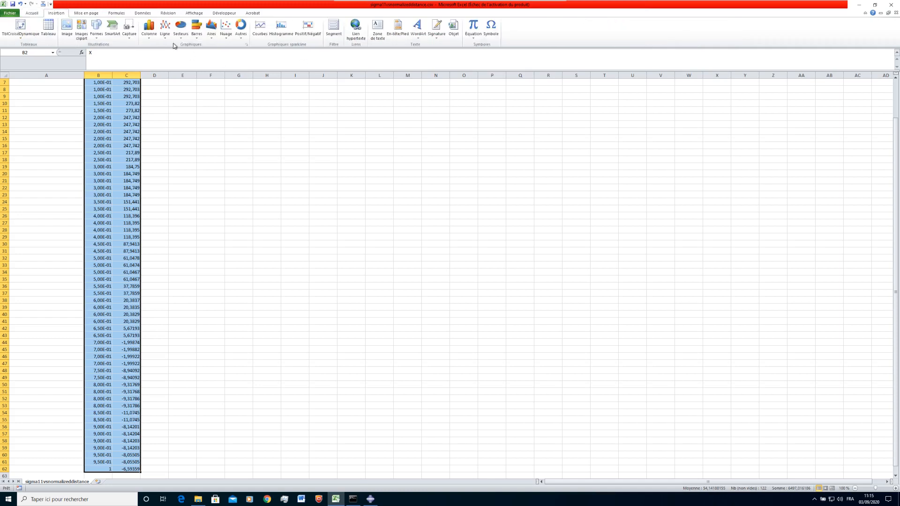
pyautogui.click(226, 29)
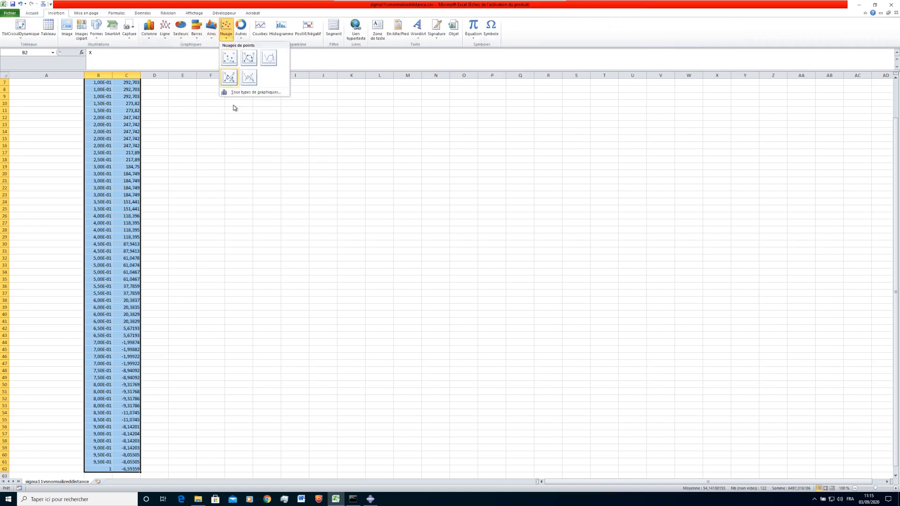
pyautogui.click(268, 58)
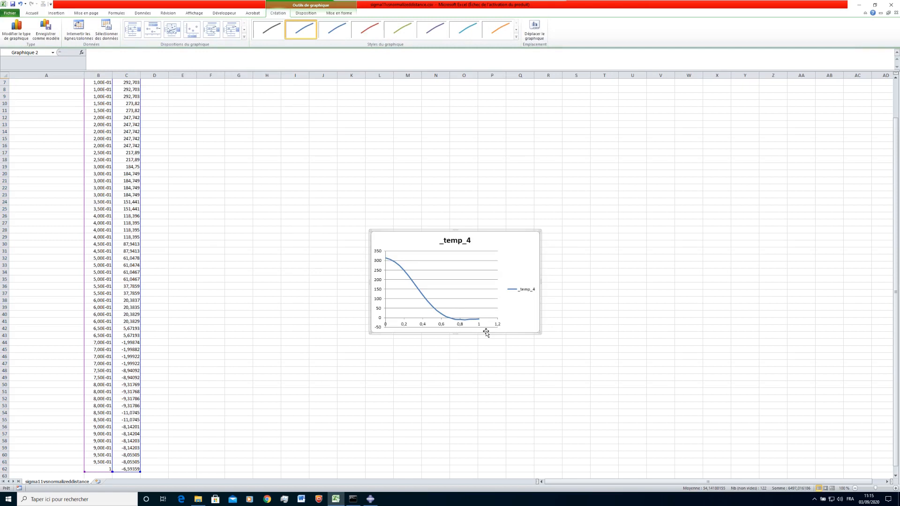